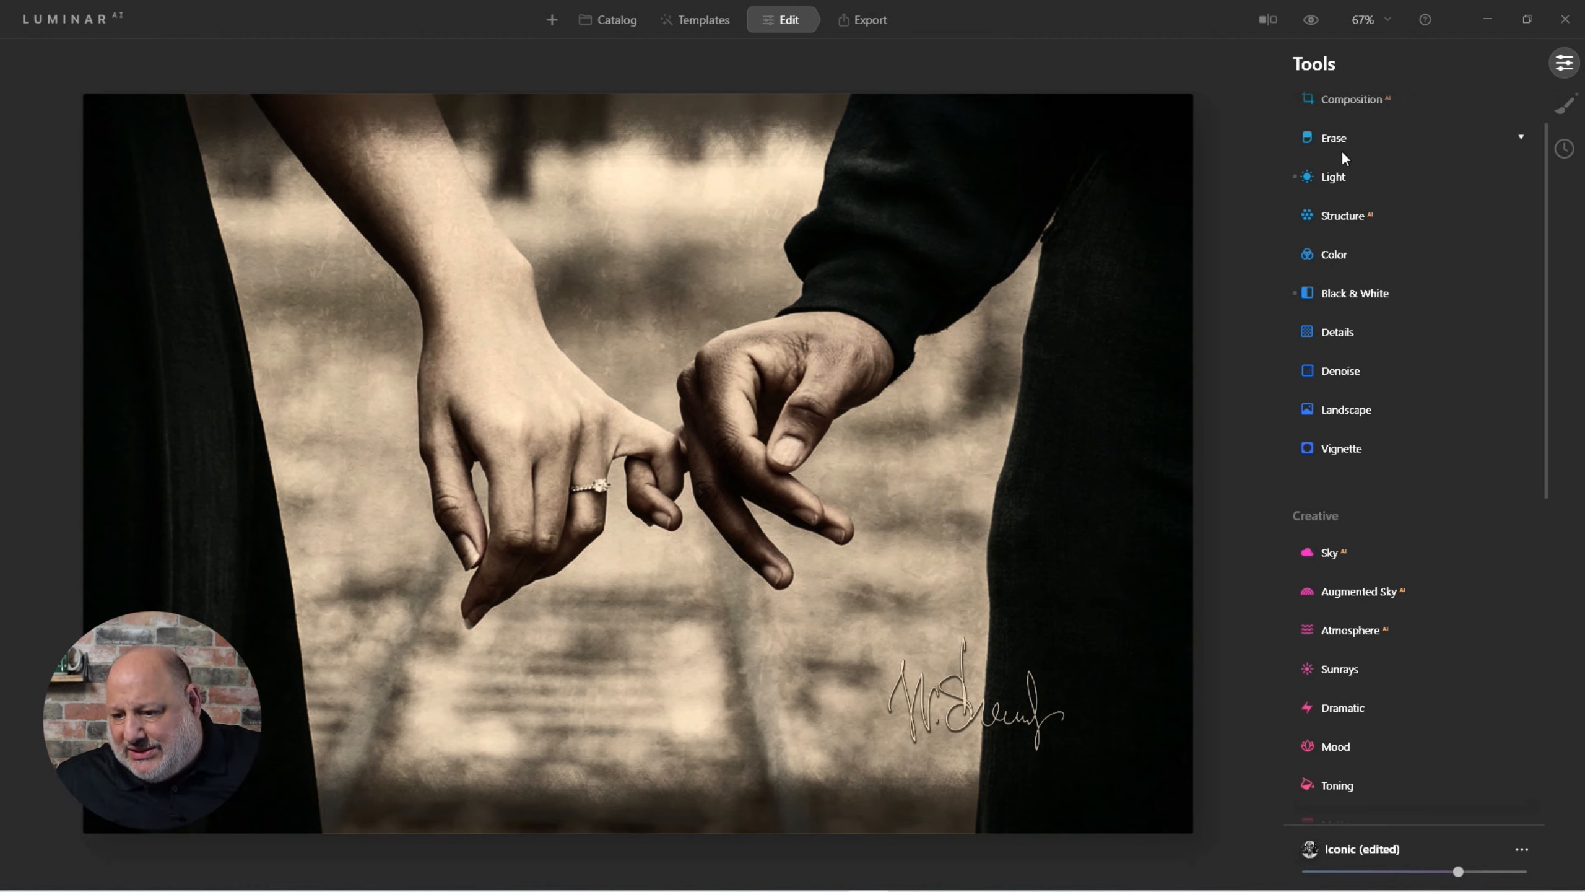
# Preview the third texture off and on, then remove the second texture, which holds the signature, from the local masks.
pyautogui.click(1568, 119)
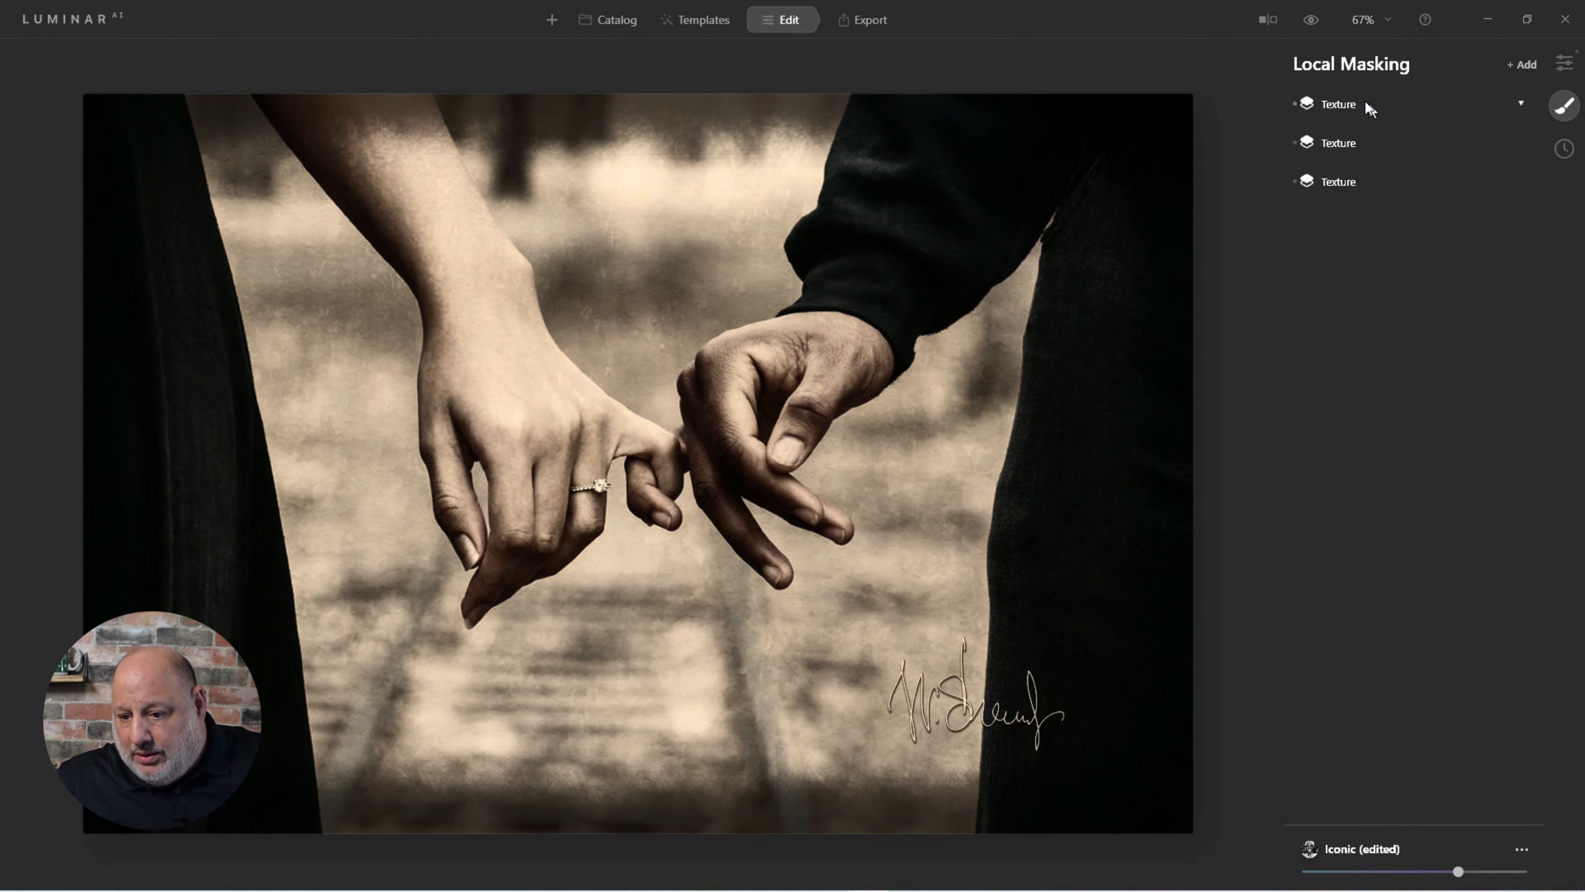
pyautogui.click(1335, 183)
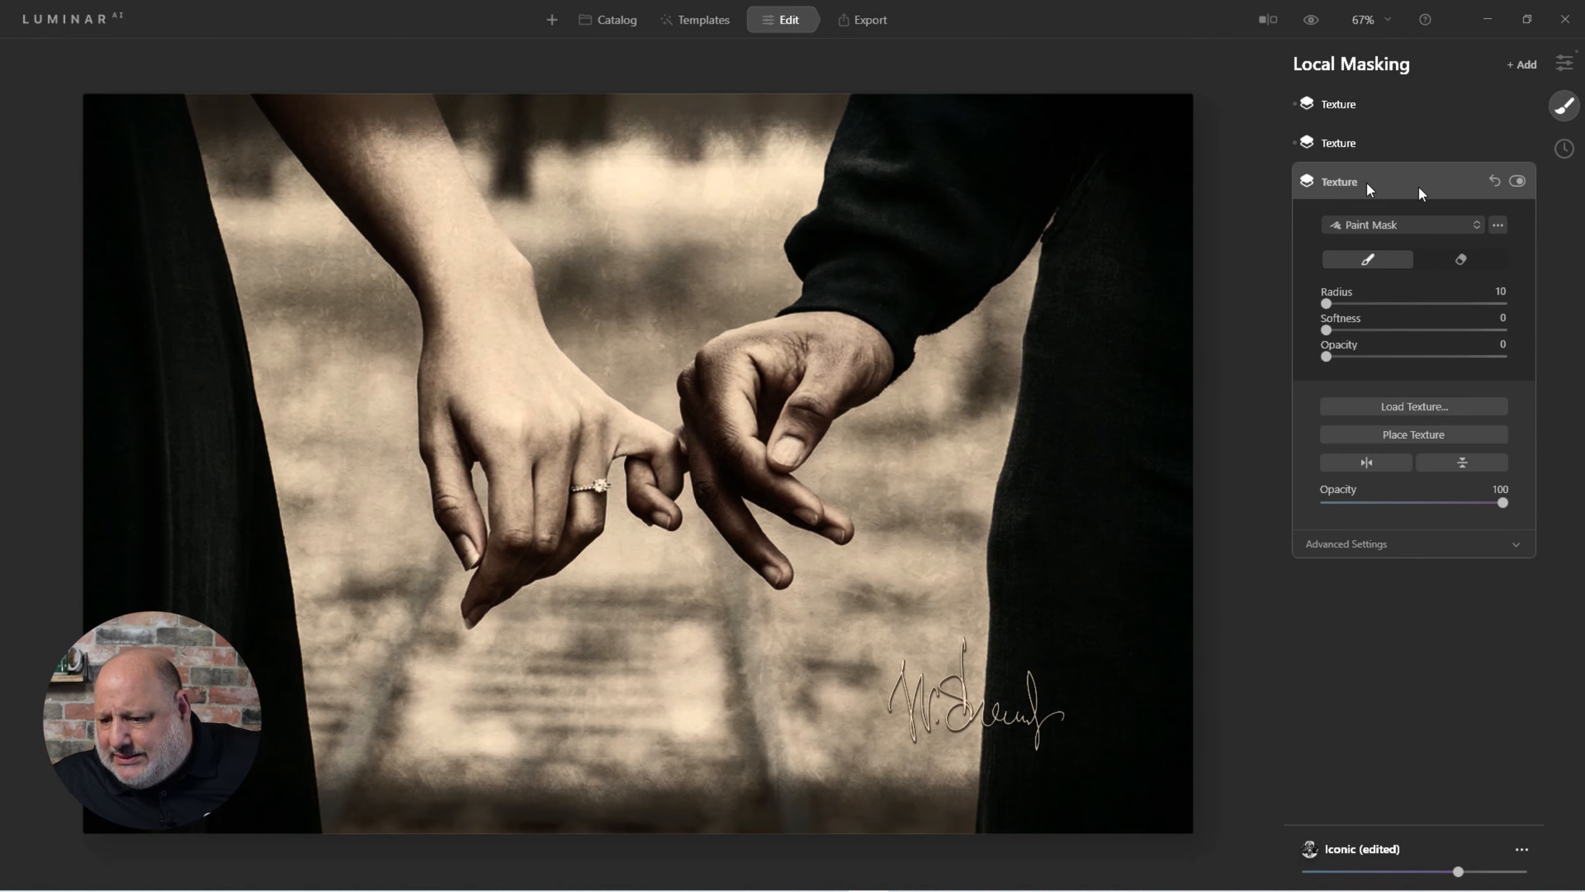
pyautogui.click(1517, 181)
pyautogui.click(1517, 181)
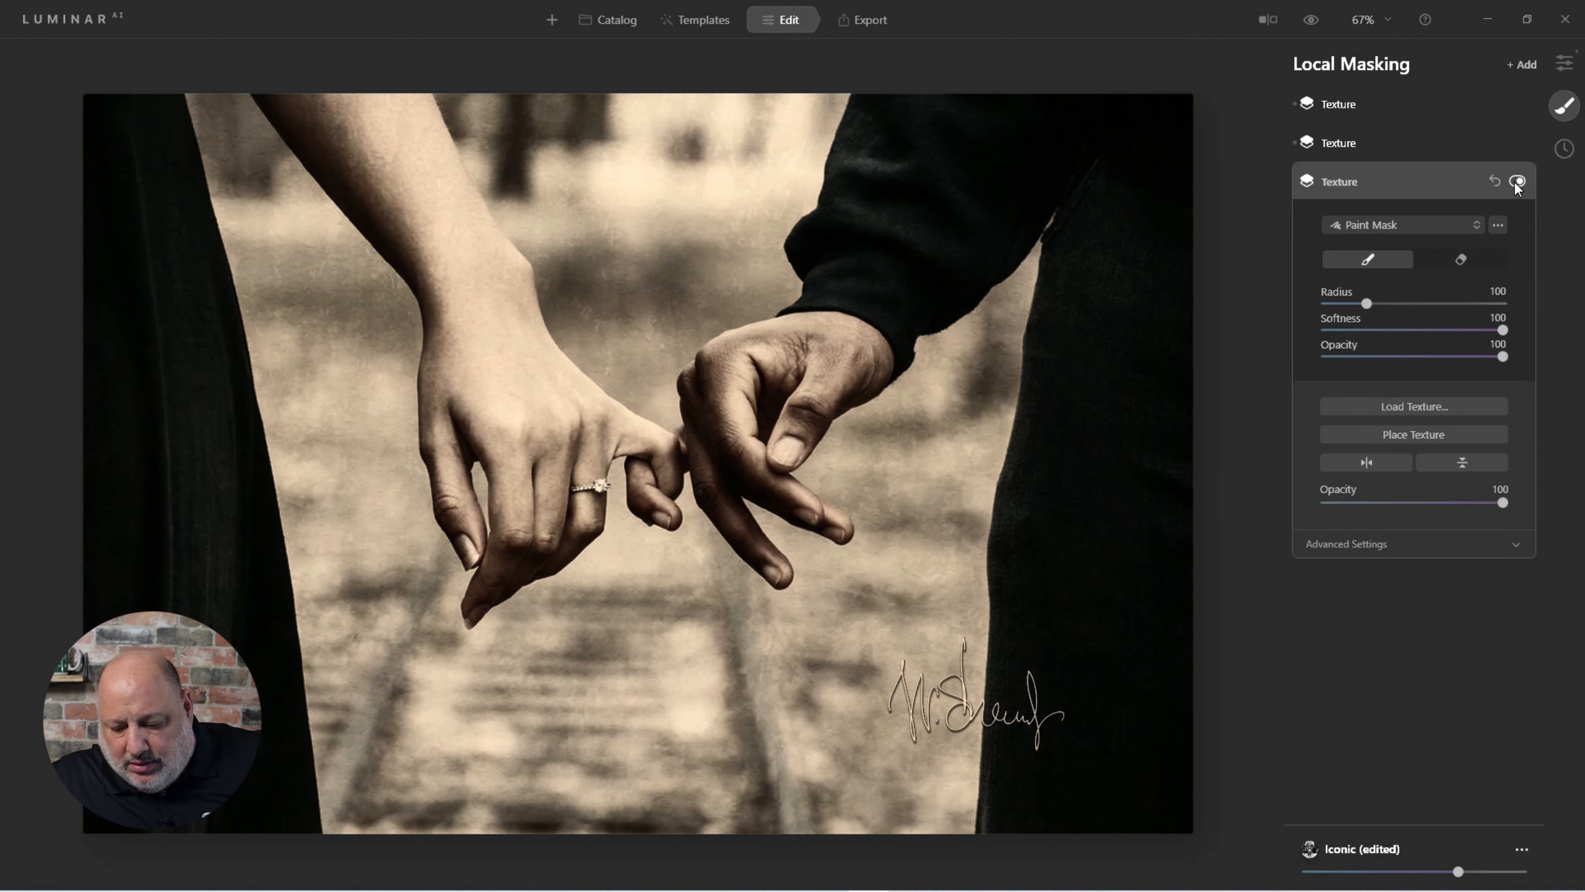
pyautogui.click(1341, 143)
pyautogui.click(1520, 143)
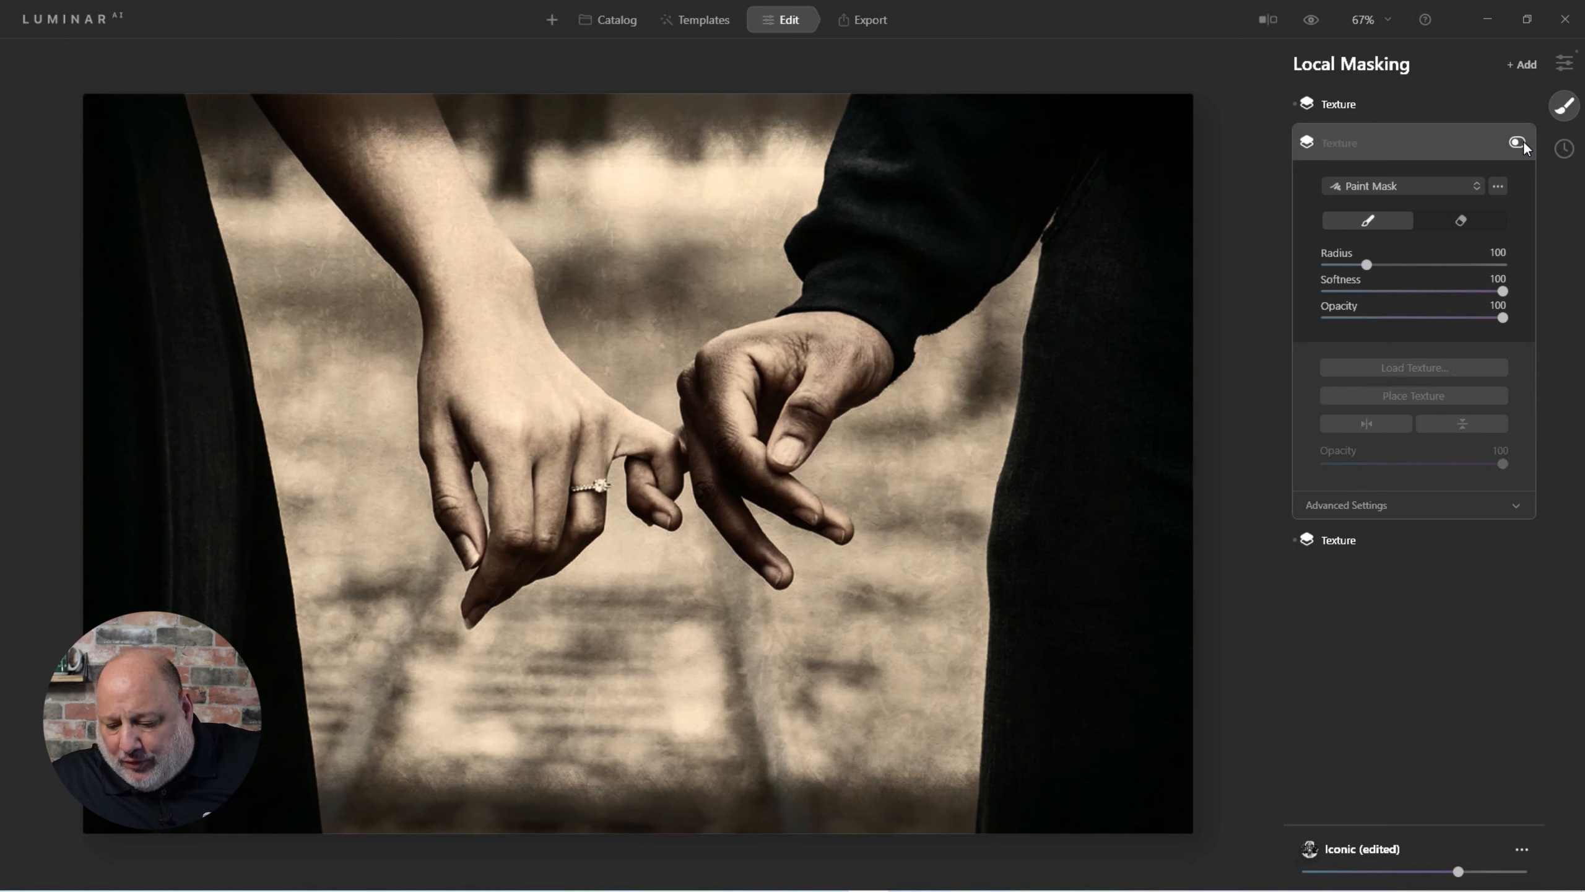
pyautogui.click(1337, 140)
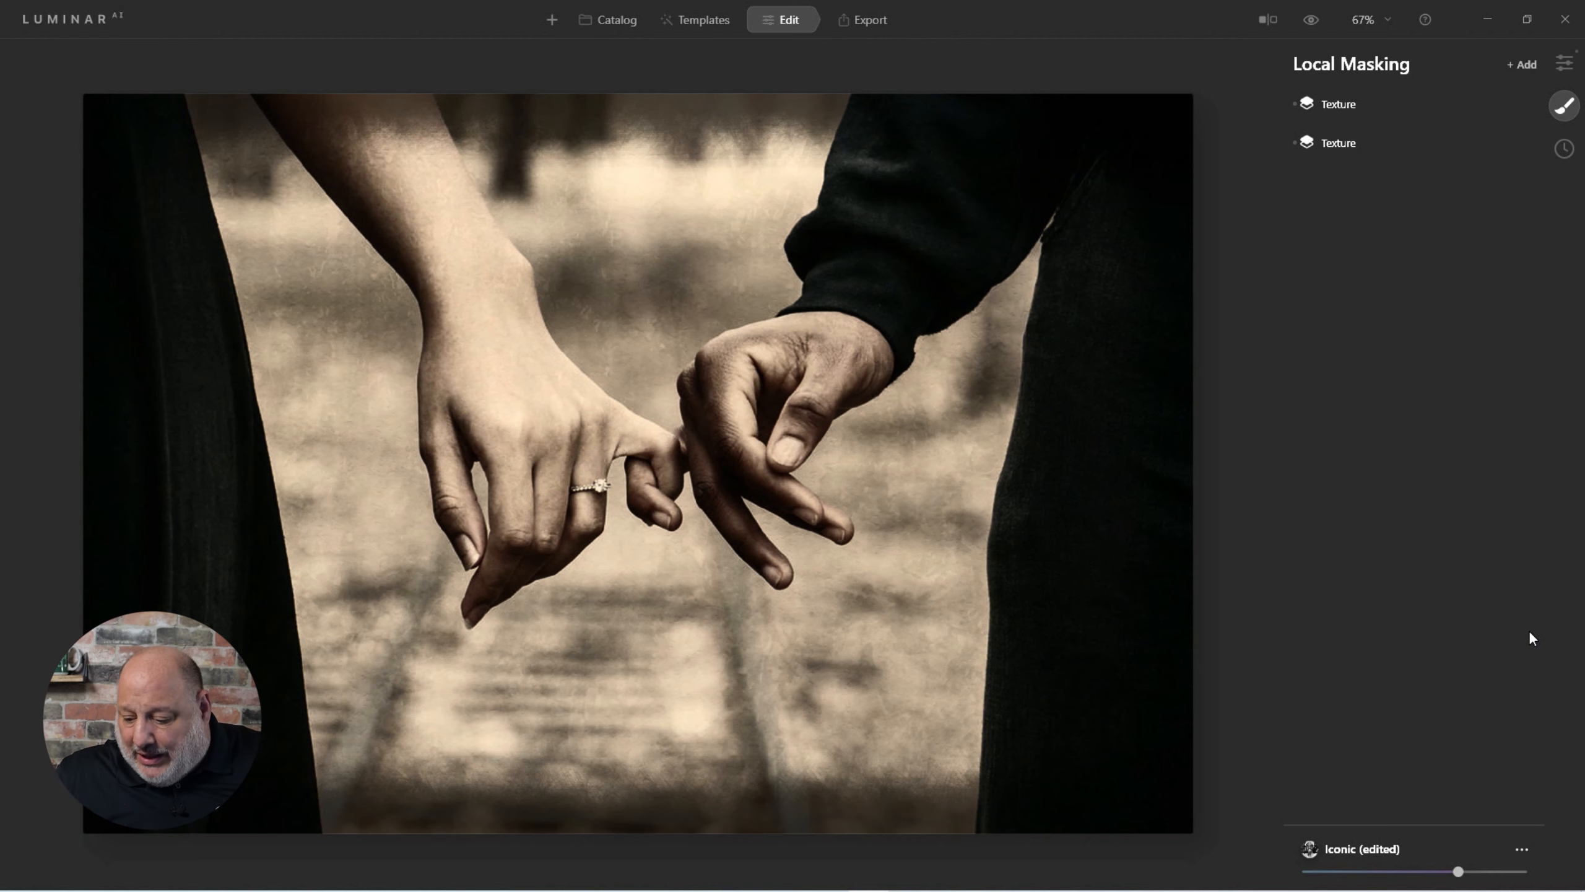
# Save the current adjustments as a template and open the collection of self-created templates.
pyautogui.click(1521, 848)
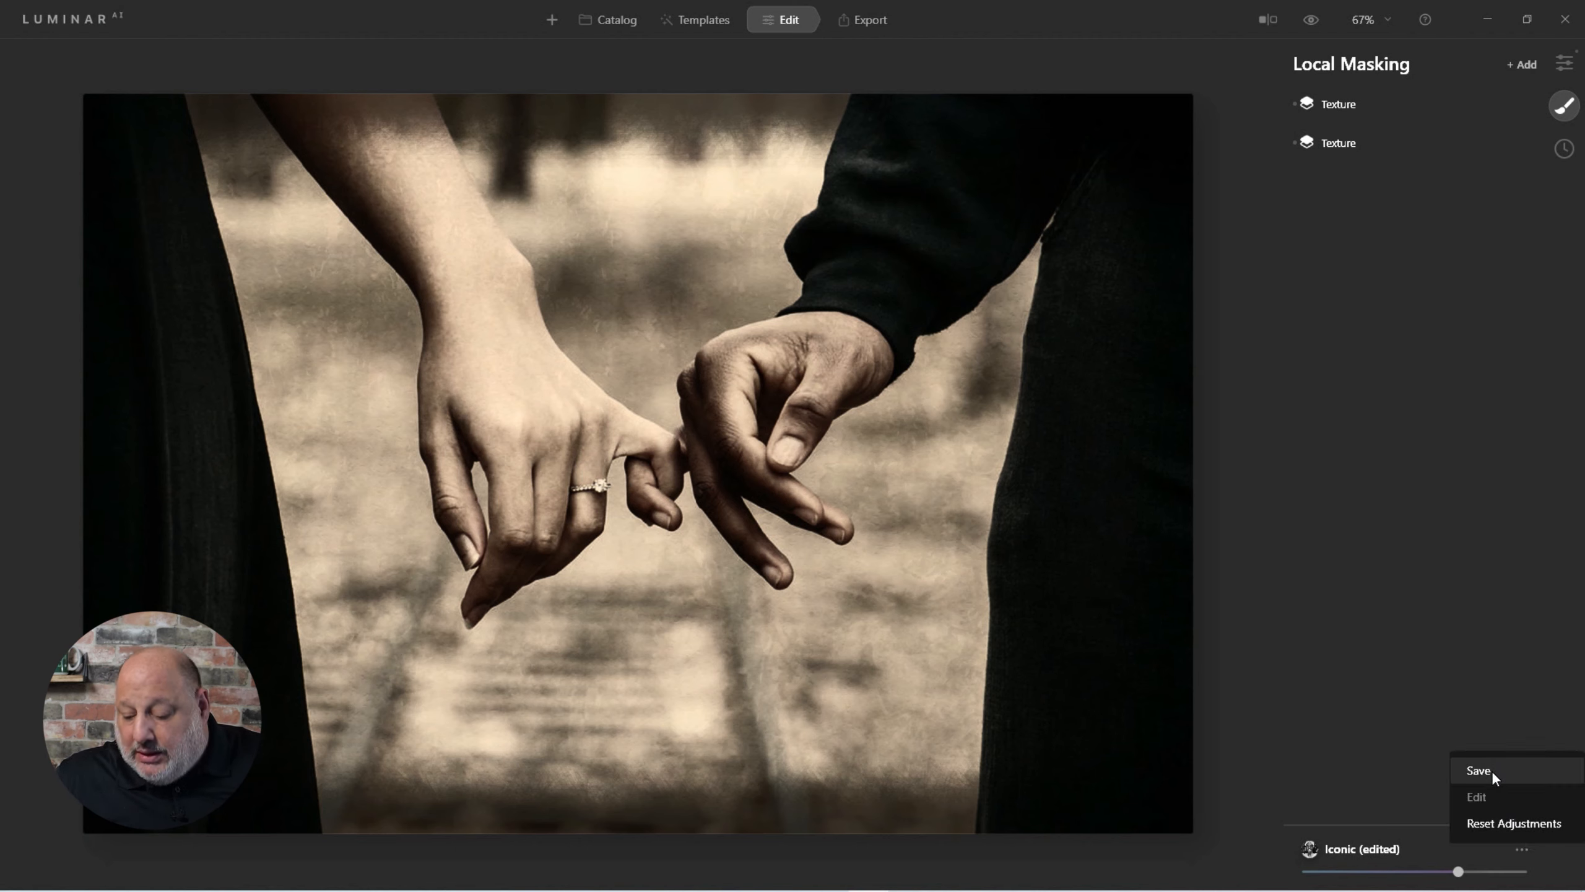
pyautogui.click(1492, 770)
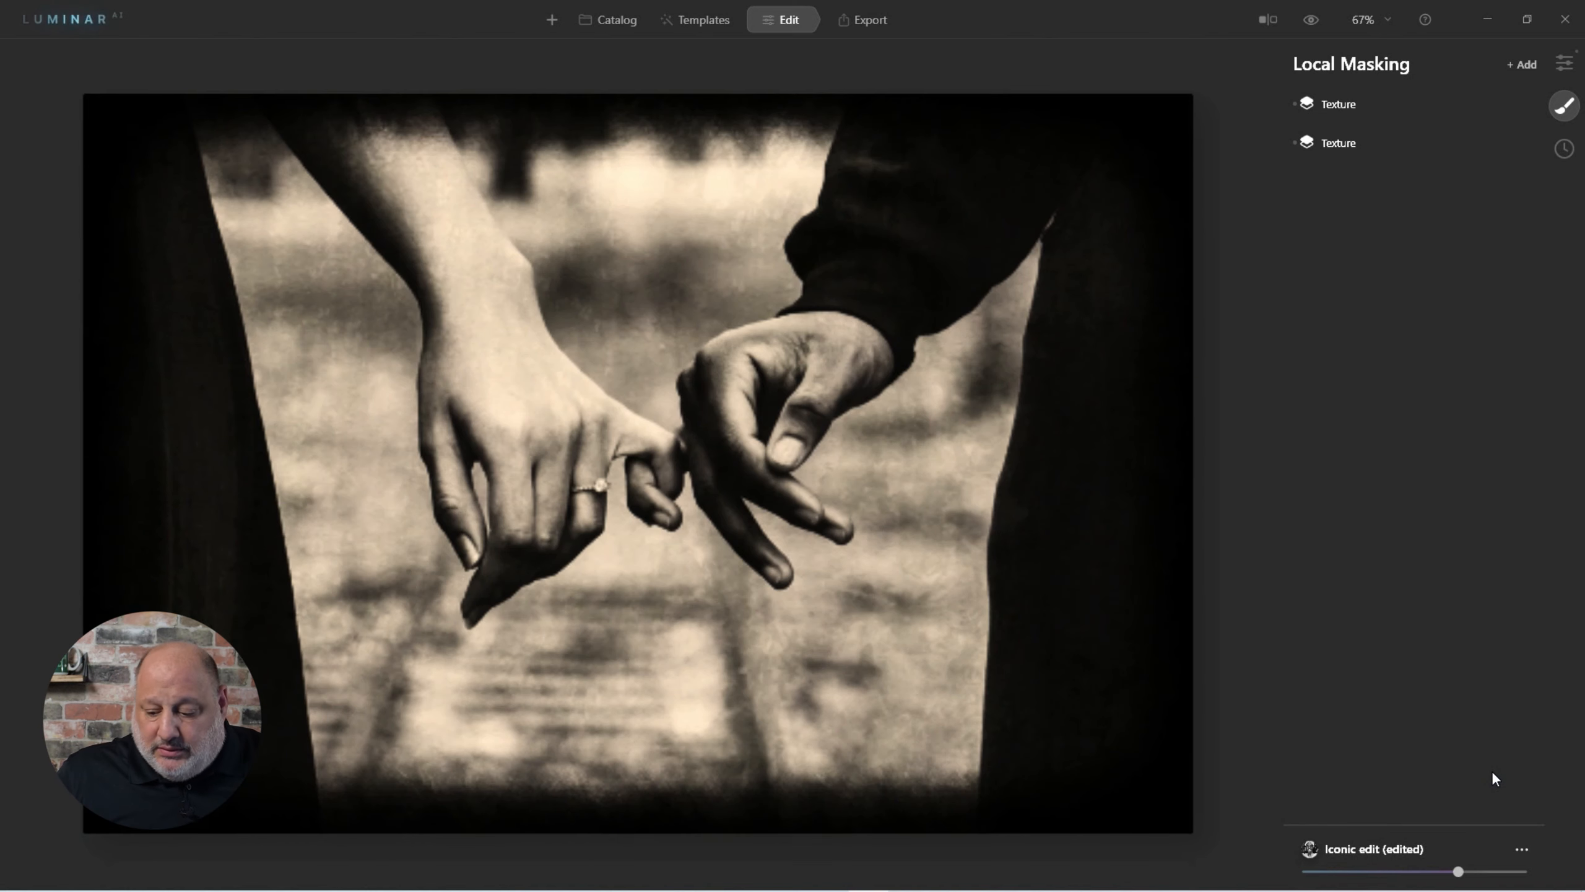
pyautogui.click(699, 24)
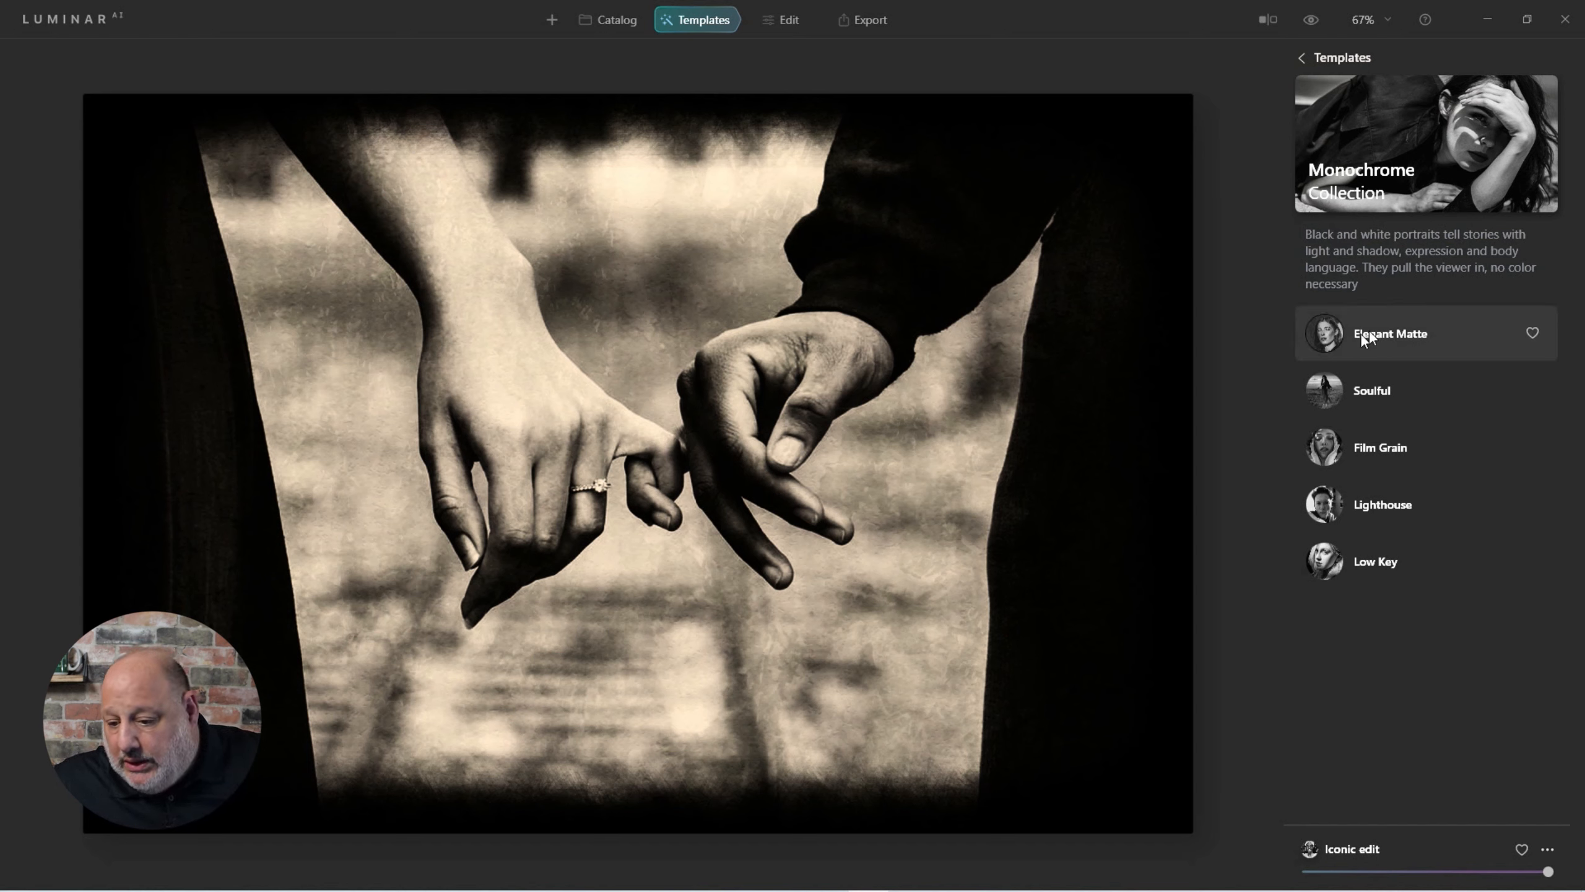
pyautogui.click(1300, 58)
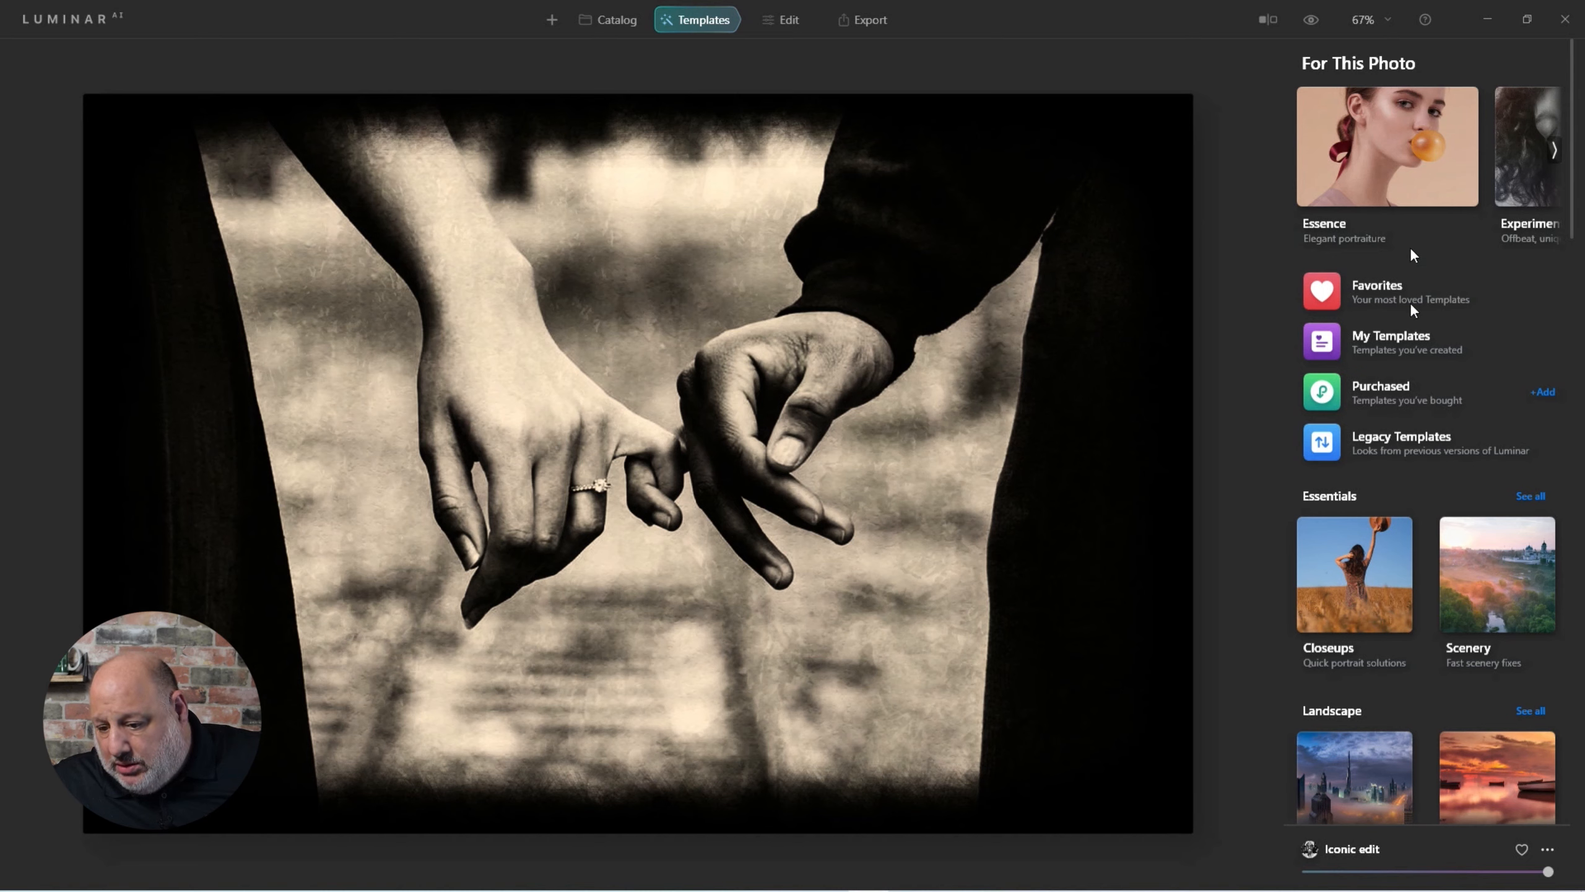
pyautogui.click(1427, 347)
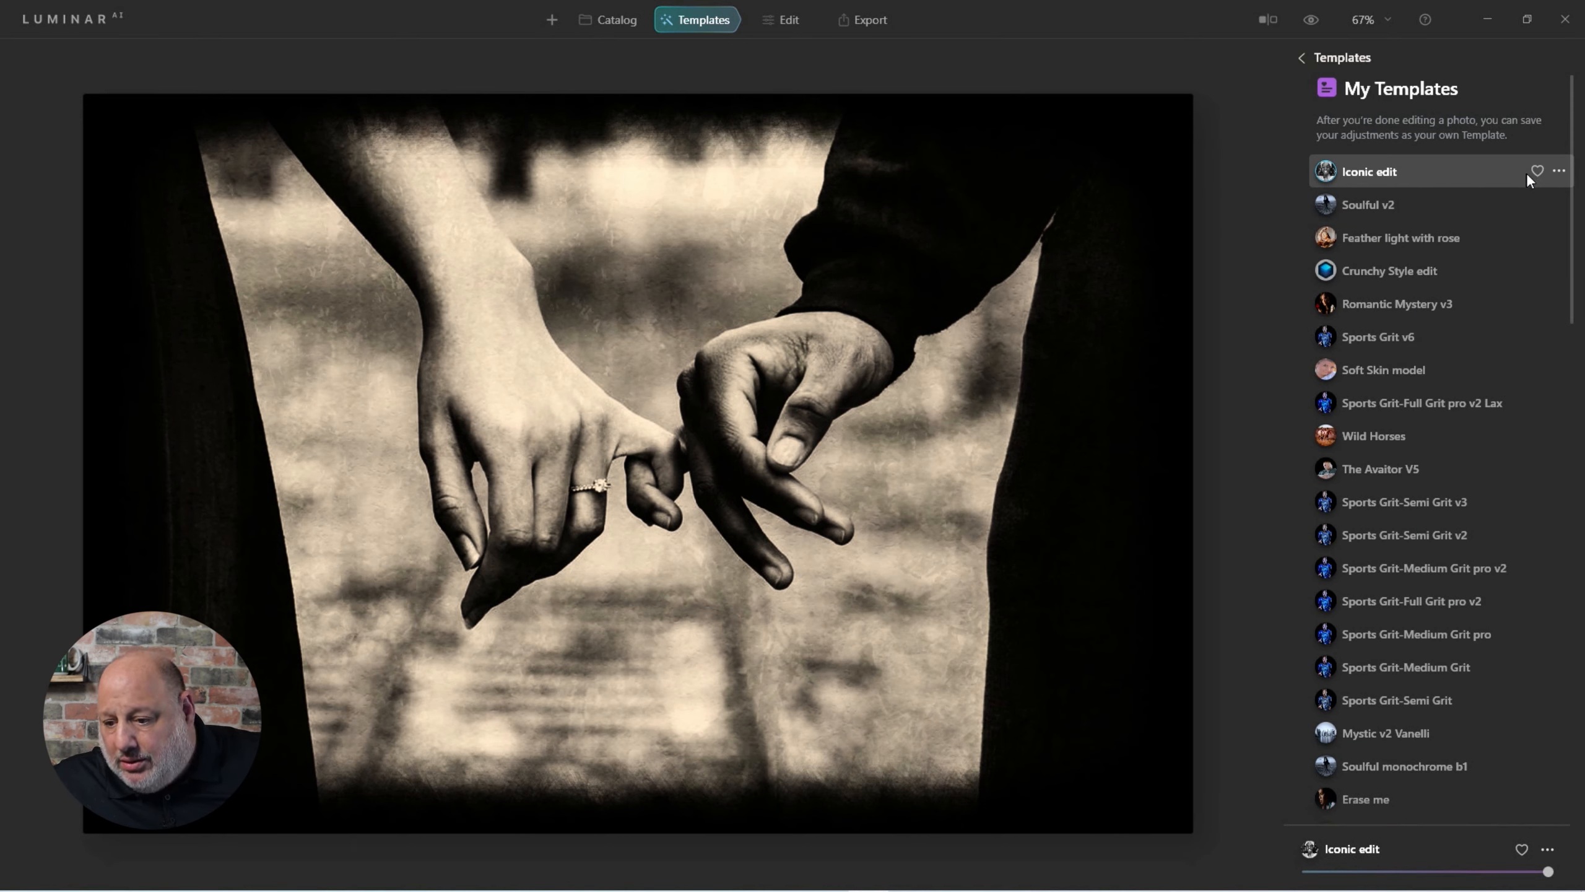
# Rename the "Iconic edit" template to "Iconic Fade".
pyautogui.click(1560, 171)
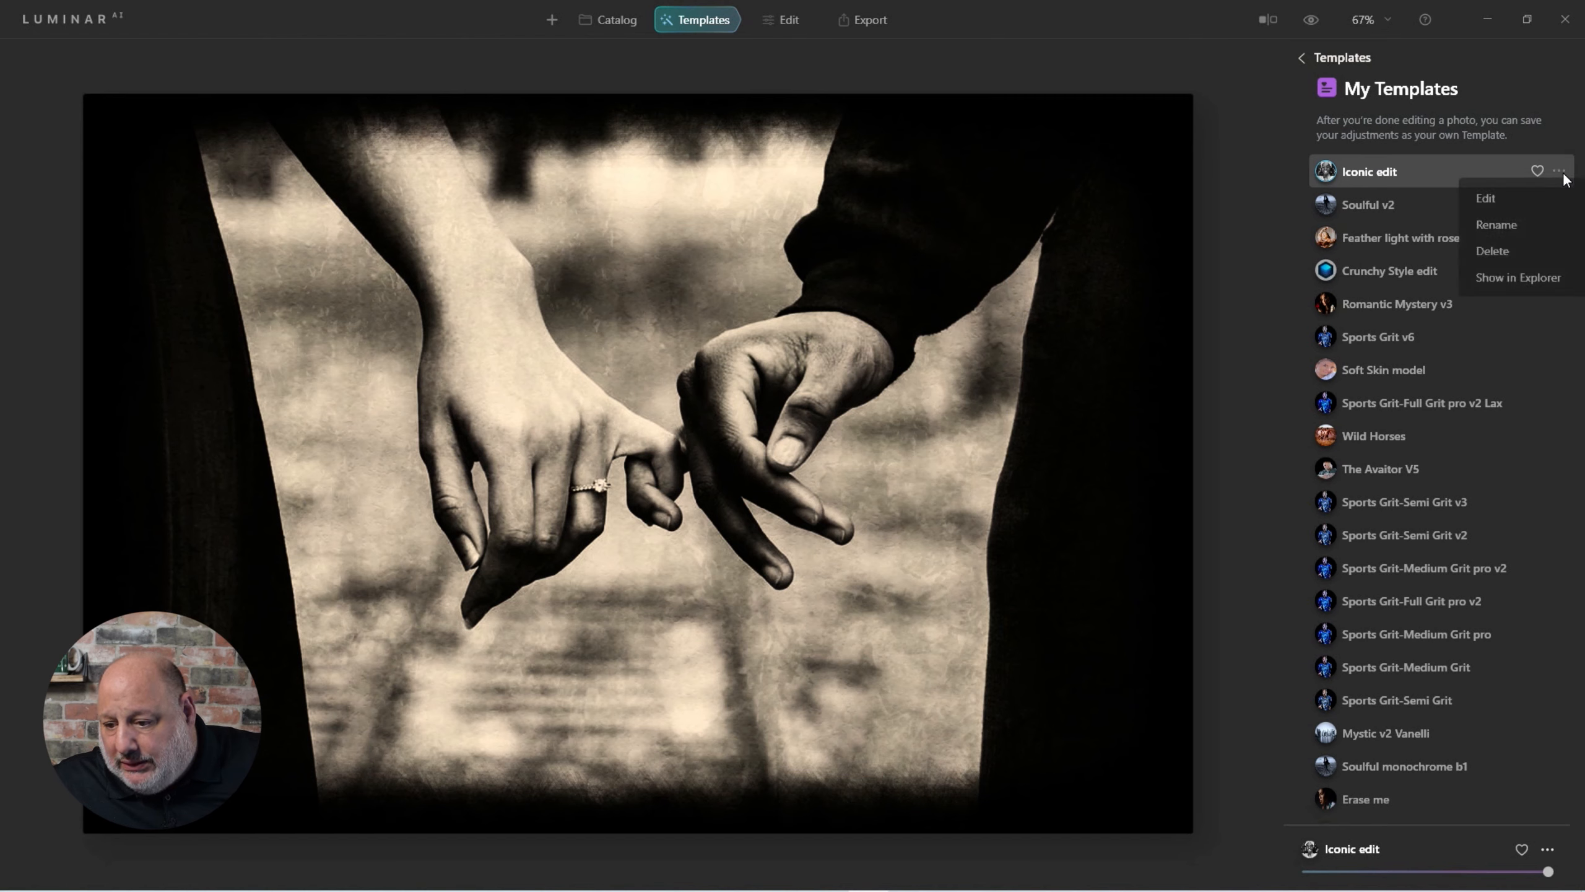
pyautogui.click(1510, 225)
pyautogui.doubleClick(1407, 172)
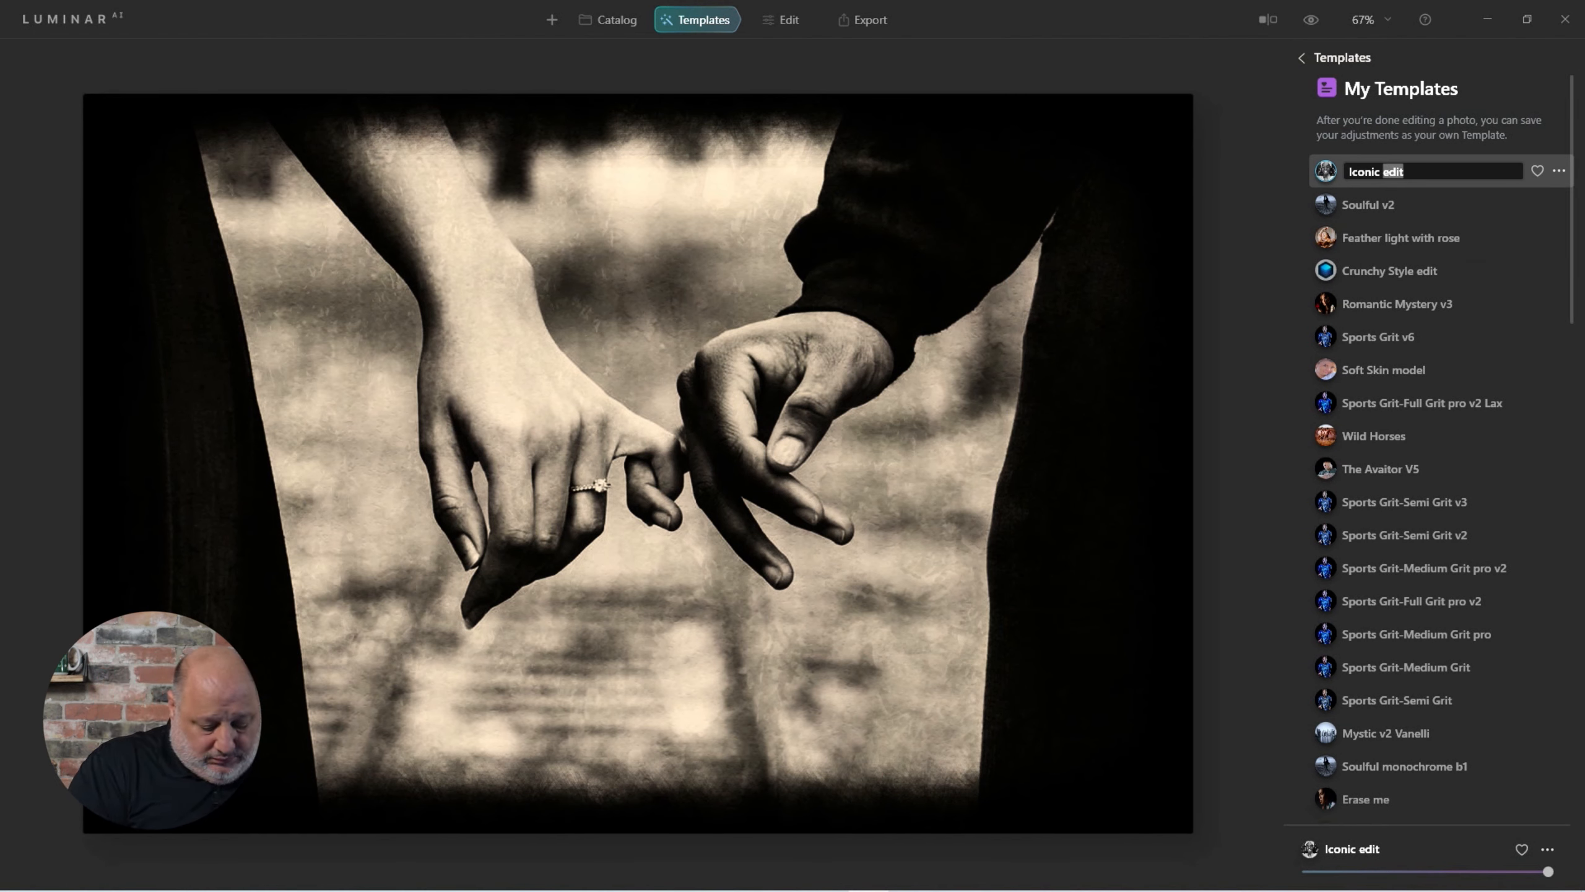
pyautogui.write('Fade')
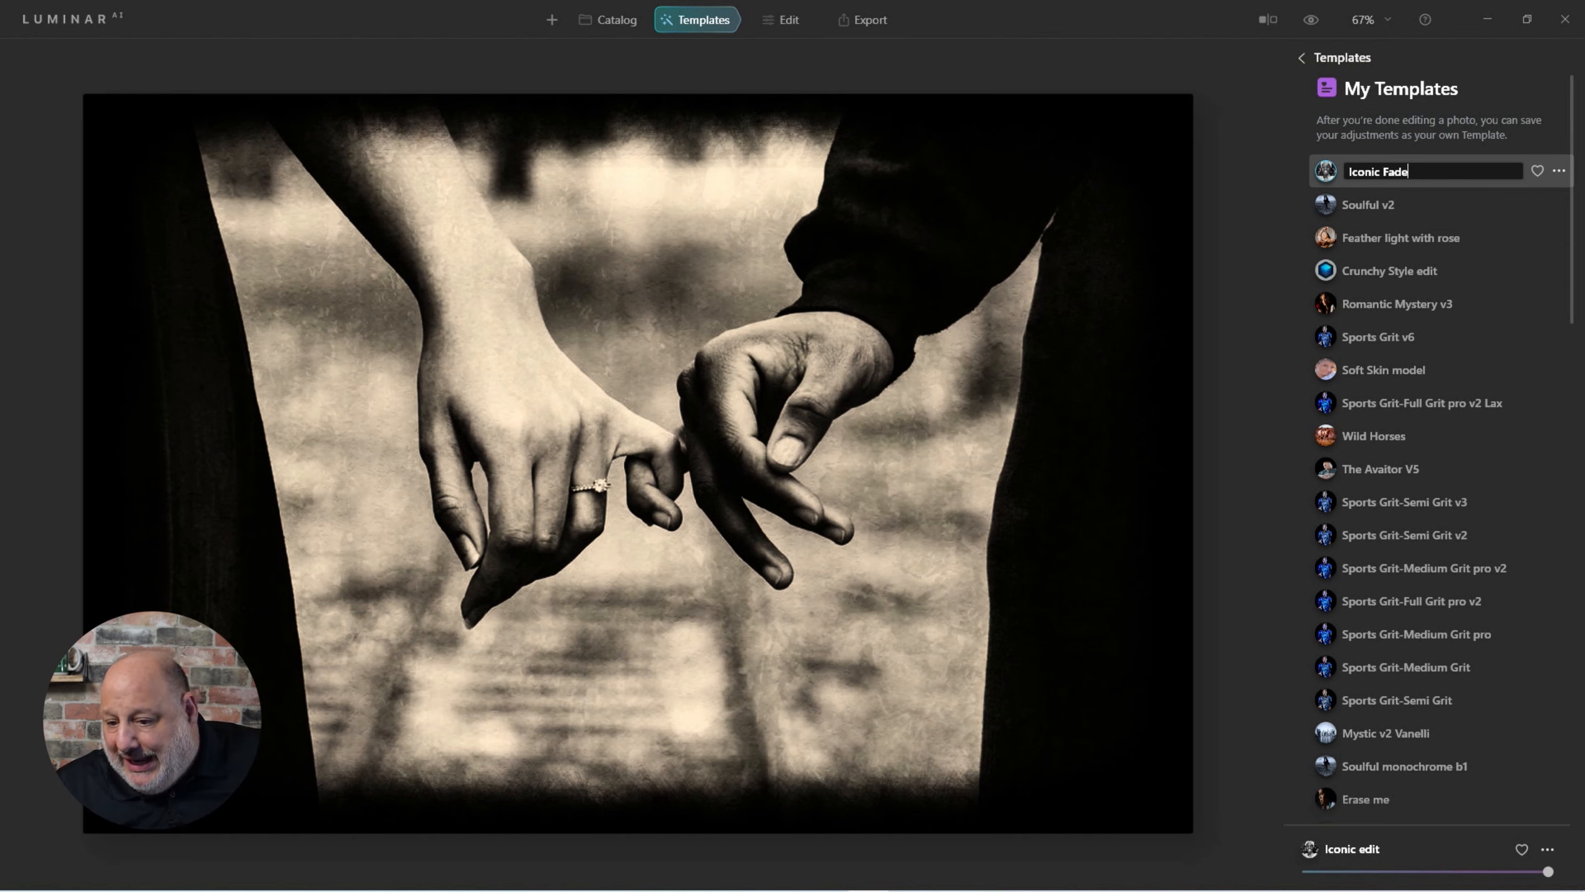
pyautogui.press('Return')
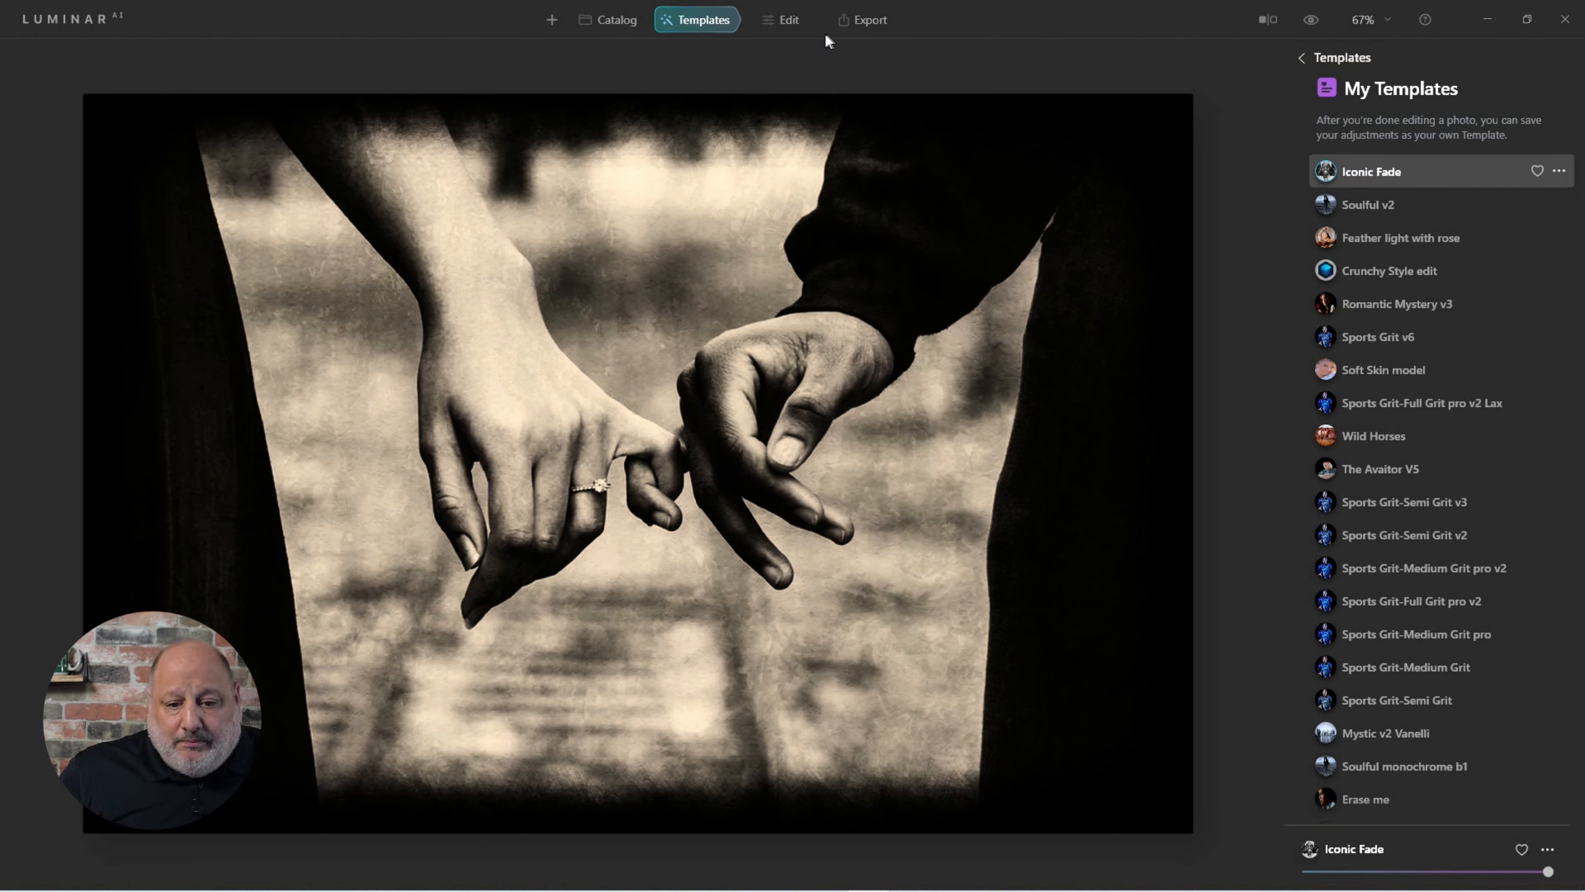
# Return the photo to its Original Image state through the edit history.
pyautogui.click(783, 20)
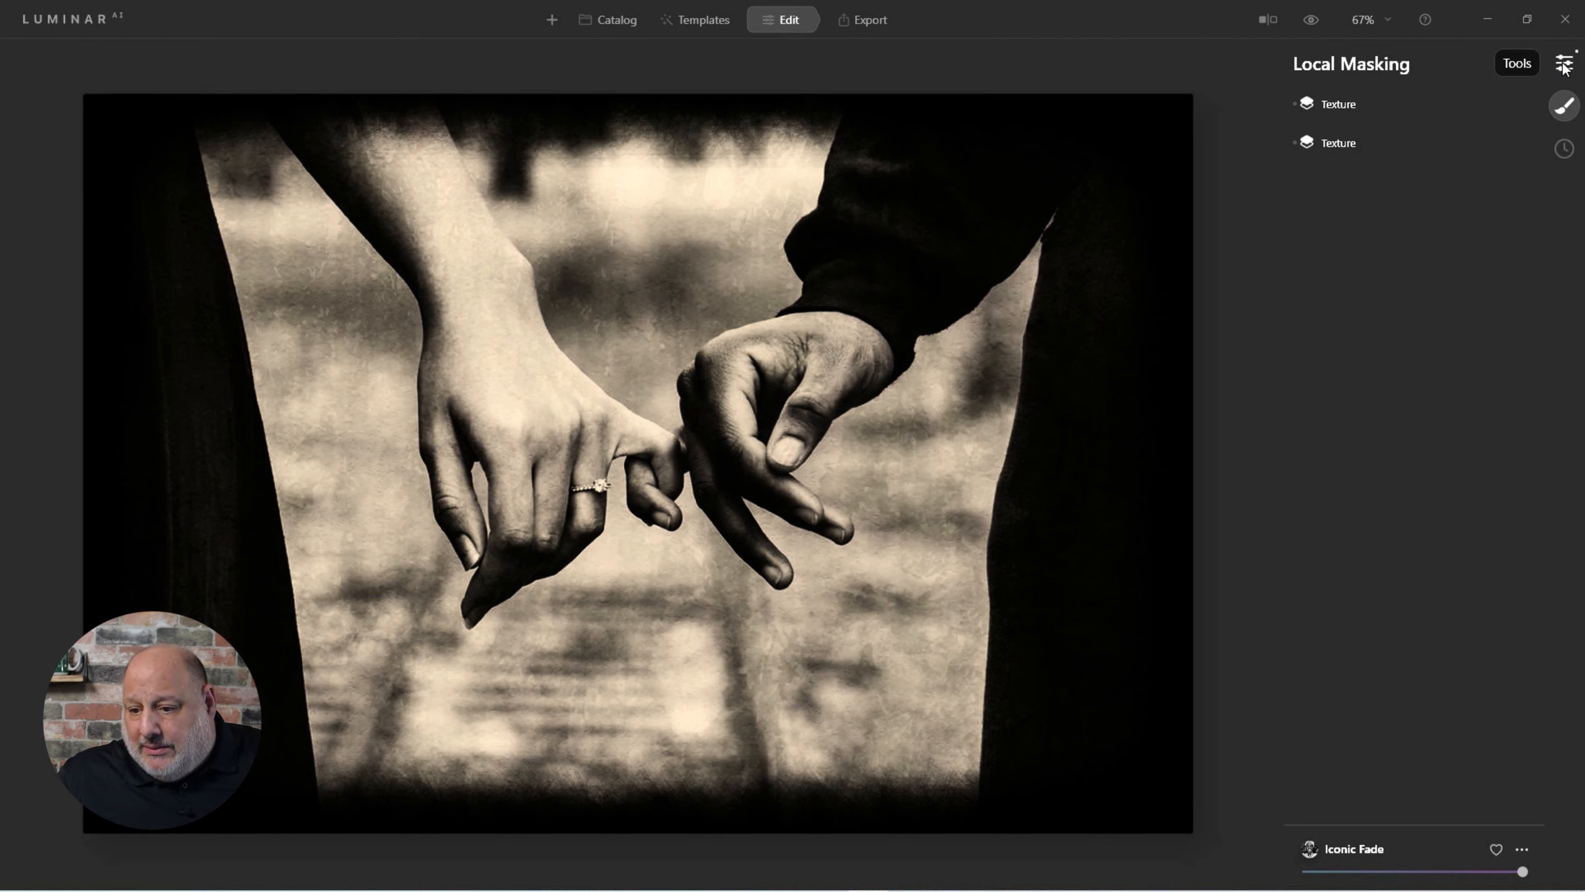
pyautogui.click(1565, 149)
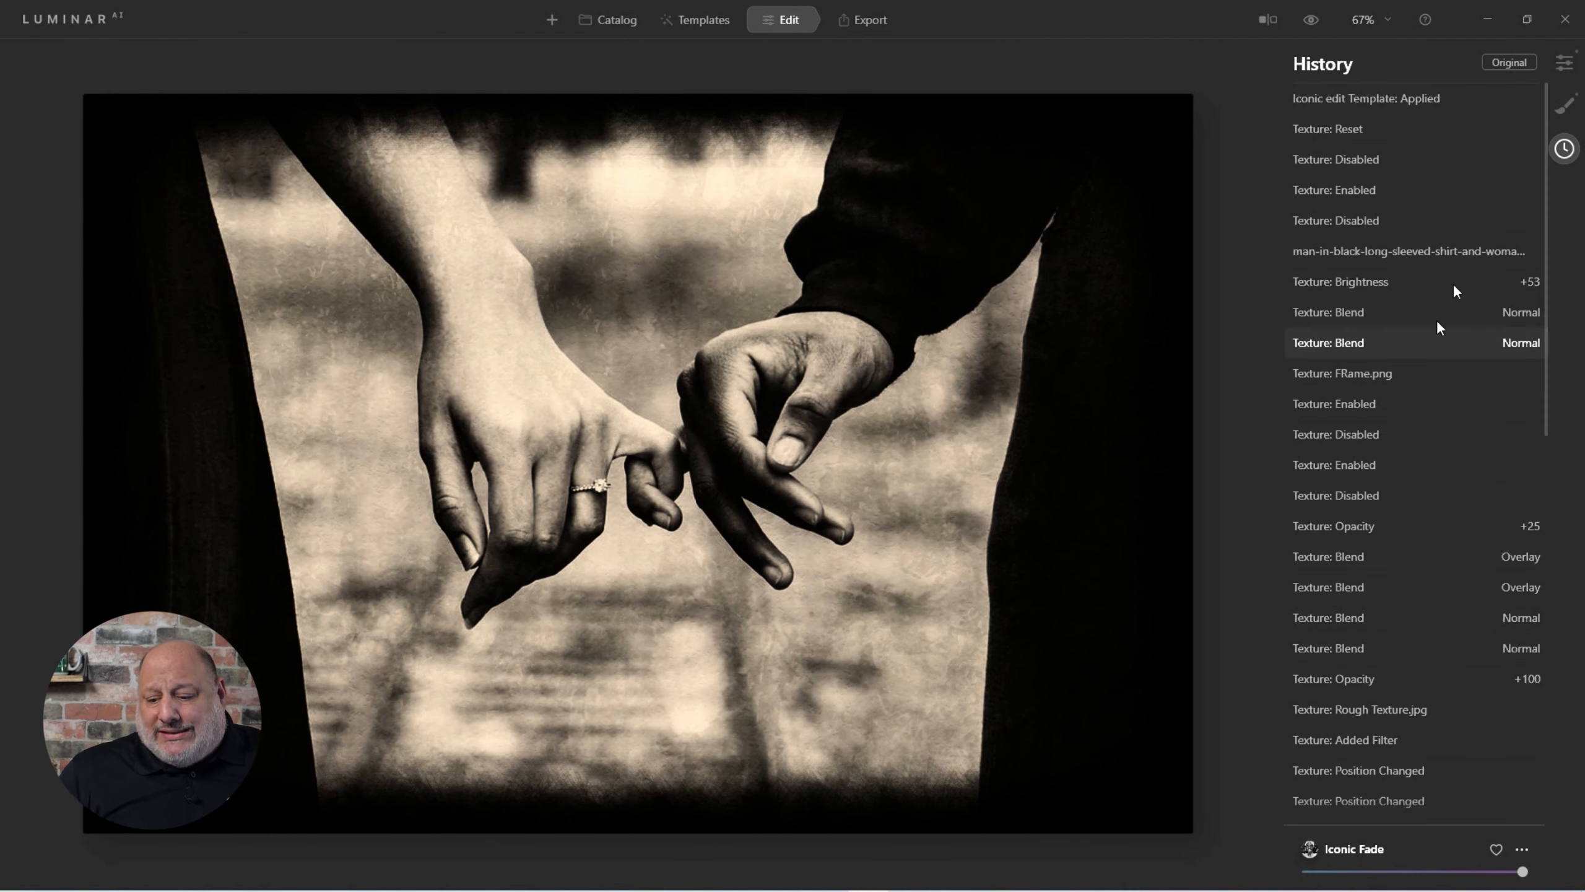
pyautogui.scroll(-10, 1436, 437)
pyautogui.scroll(-5, 1413, 696)
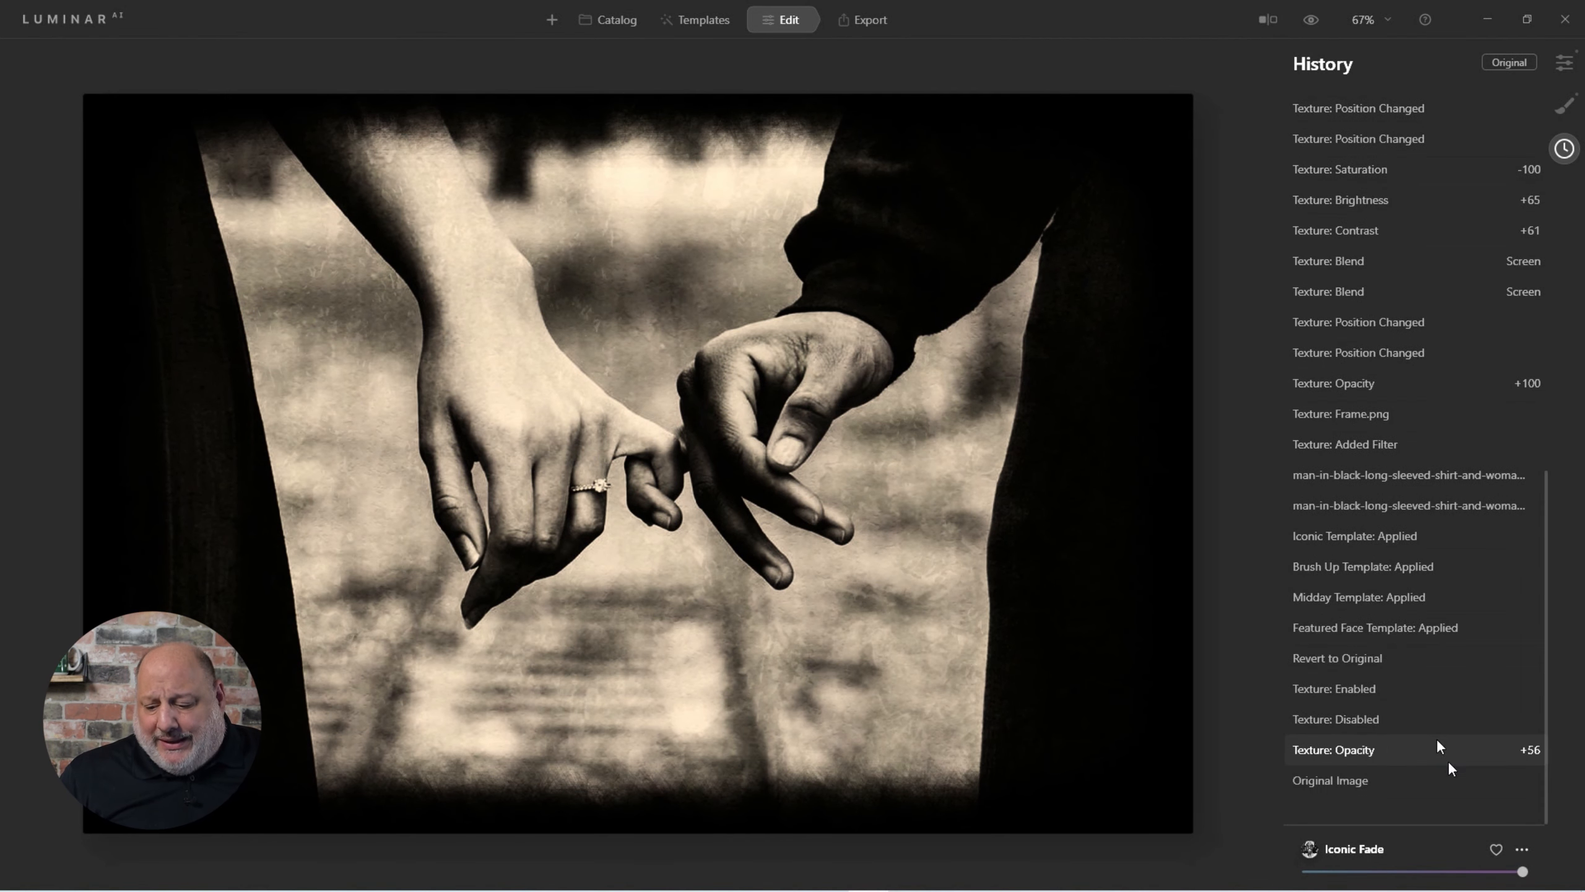
pyautogui.click(1390, 779)
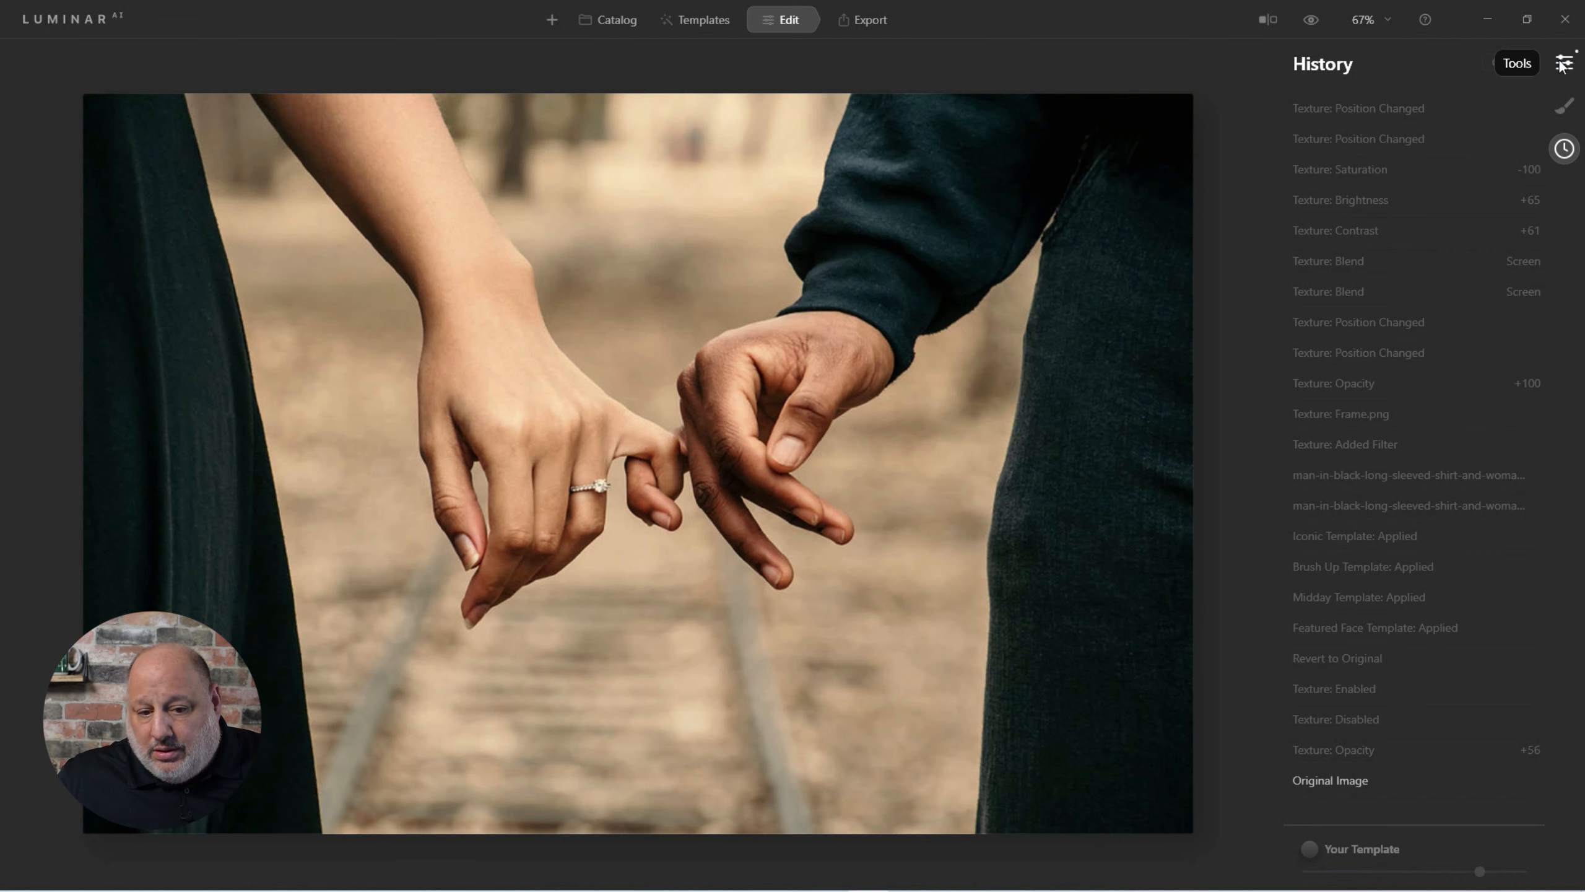
# Apply the Iconic Fade template to the original photo and reduce the template's strength.
pyautogui.click(706, 25)
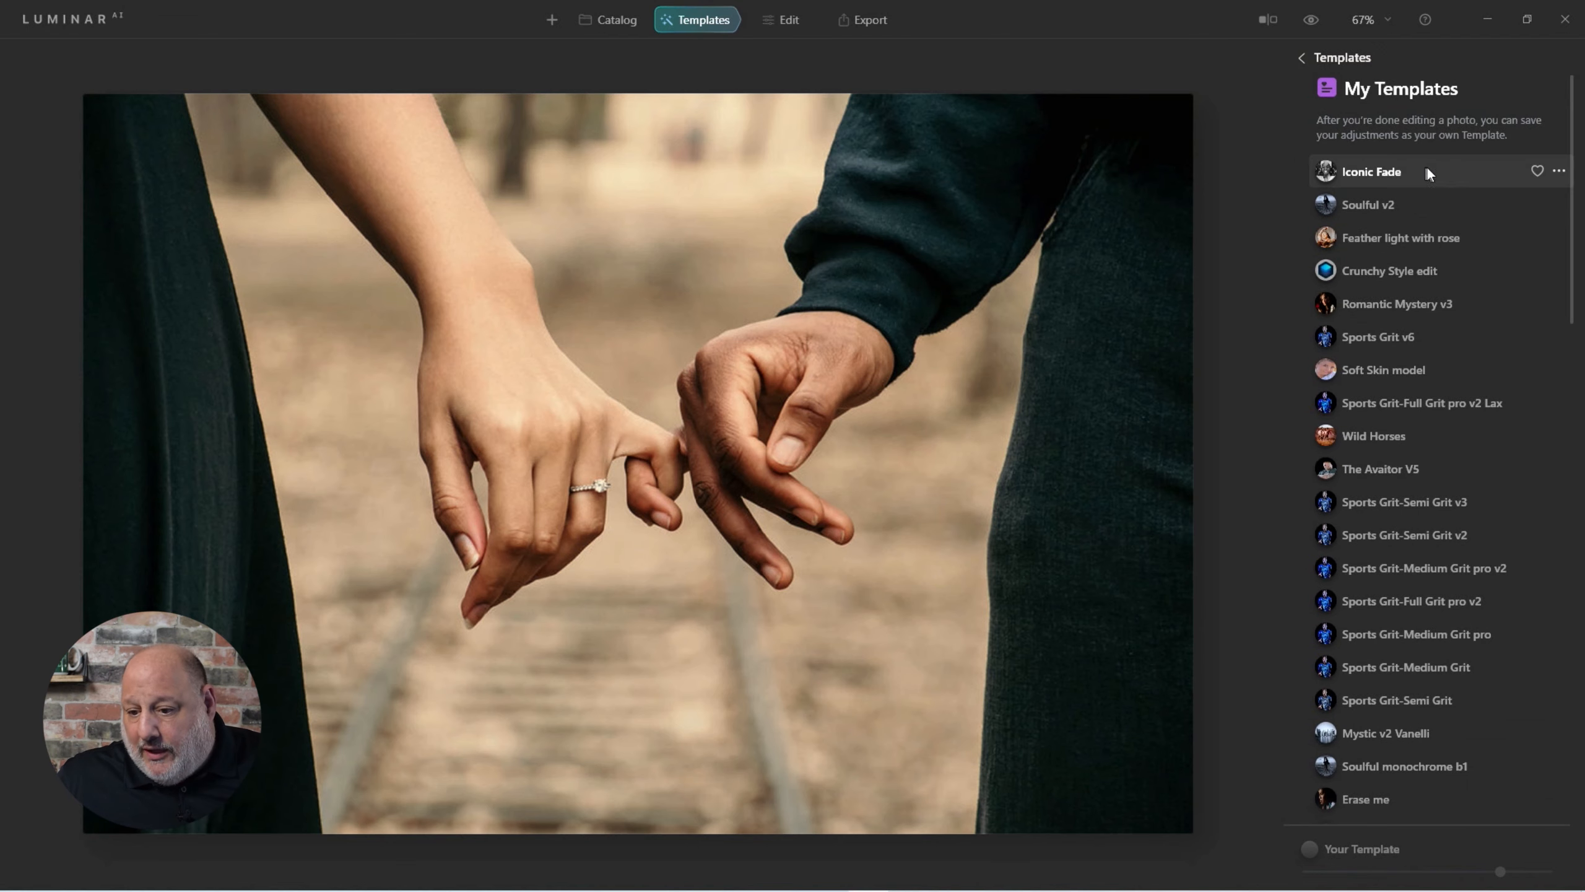
pyautogui.click(1372, 175)
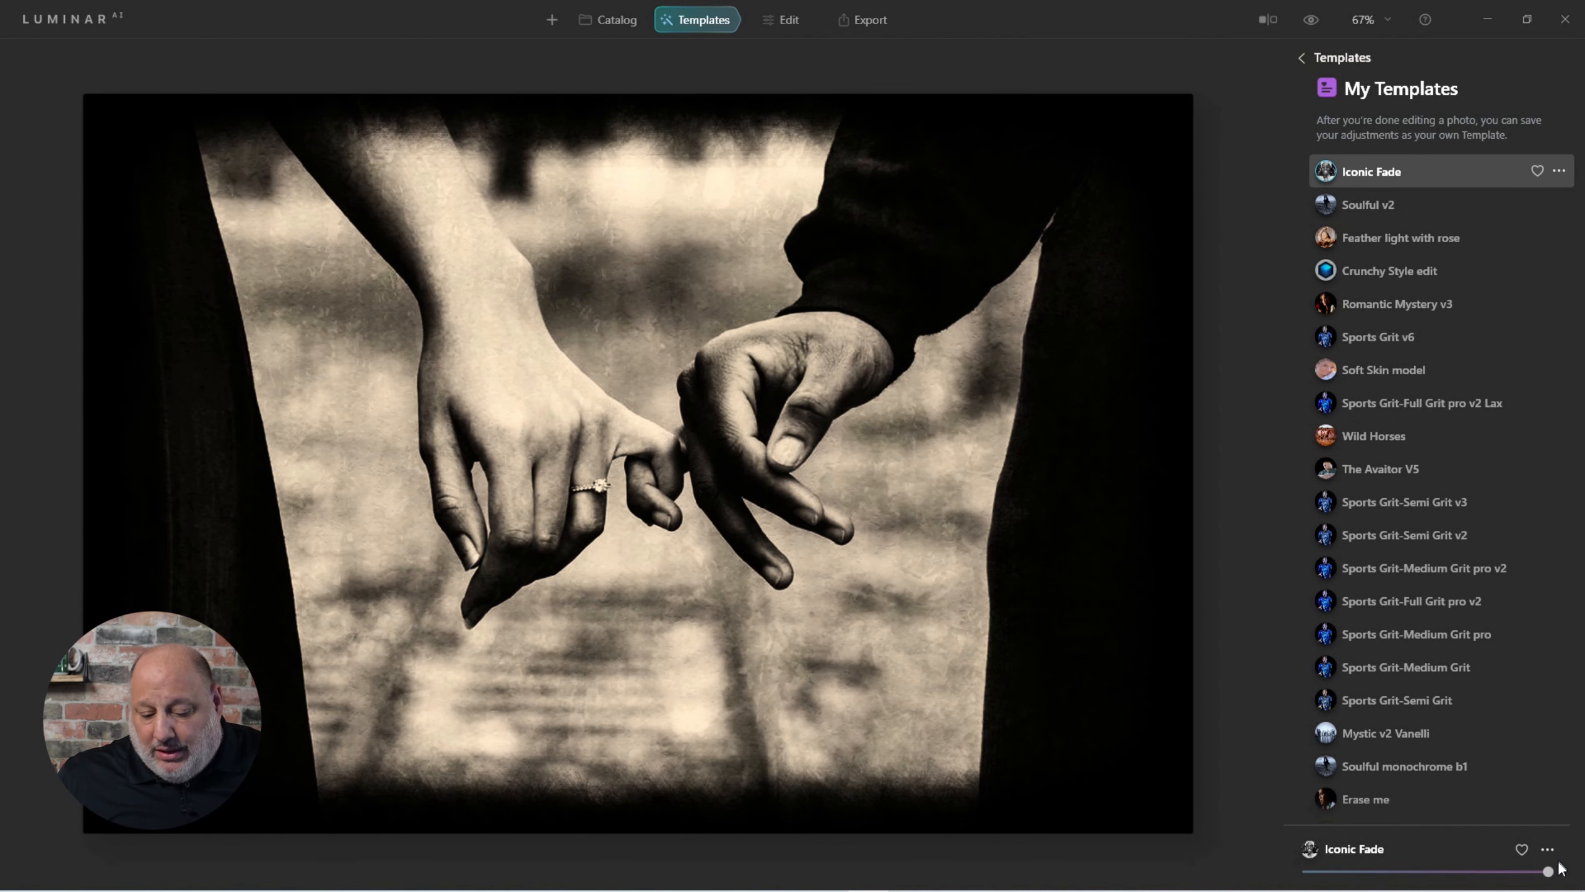
pyautogui.moveTo(1549, 872); pyautogui.dragTo(1459, 888)
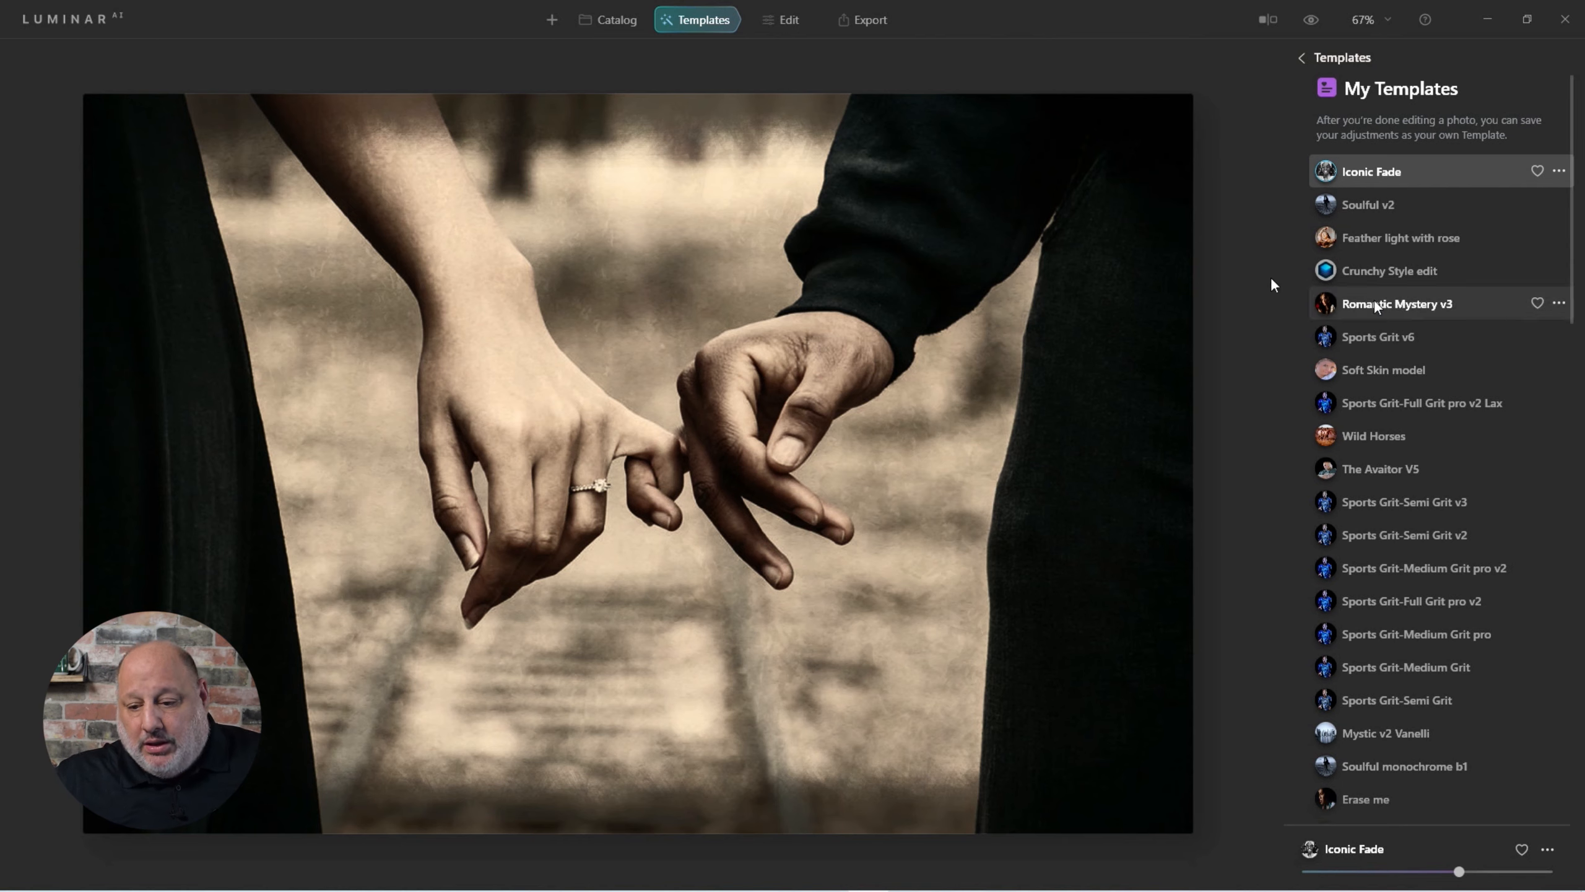
# Revert the applied Iconic Fade template to the Original Image history state and bring back the editing tools.
pyautogui.click(800, 27)
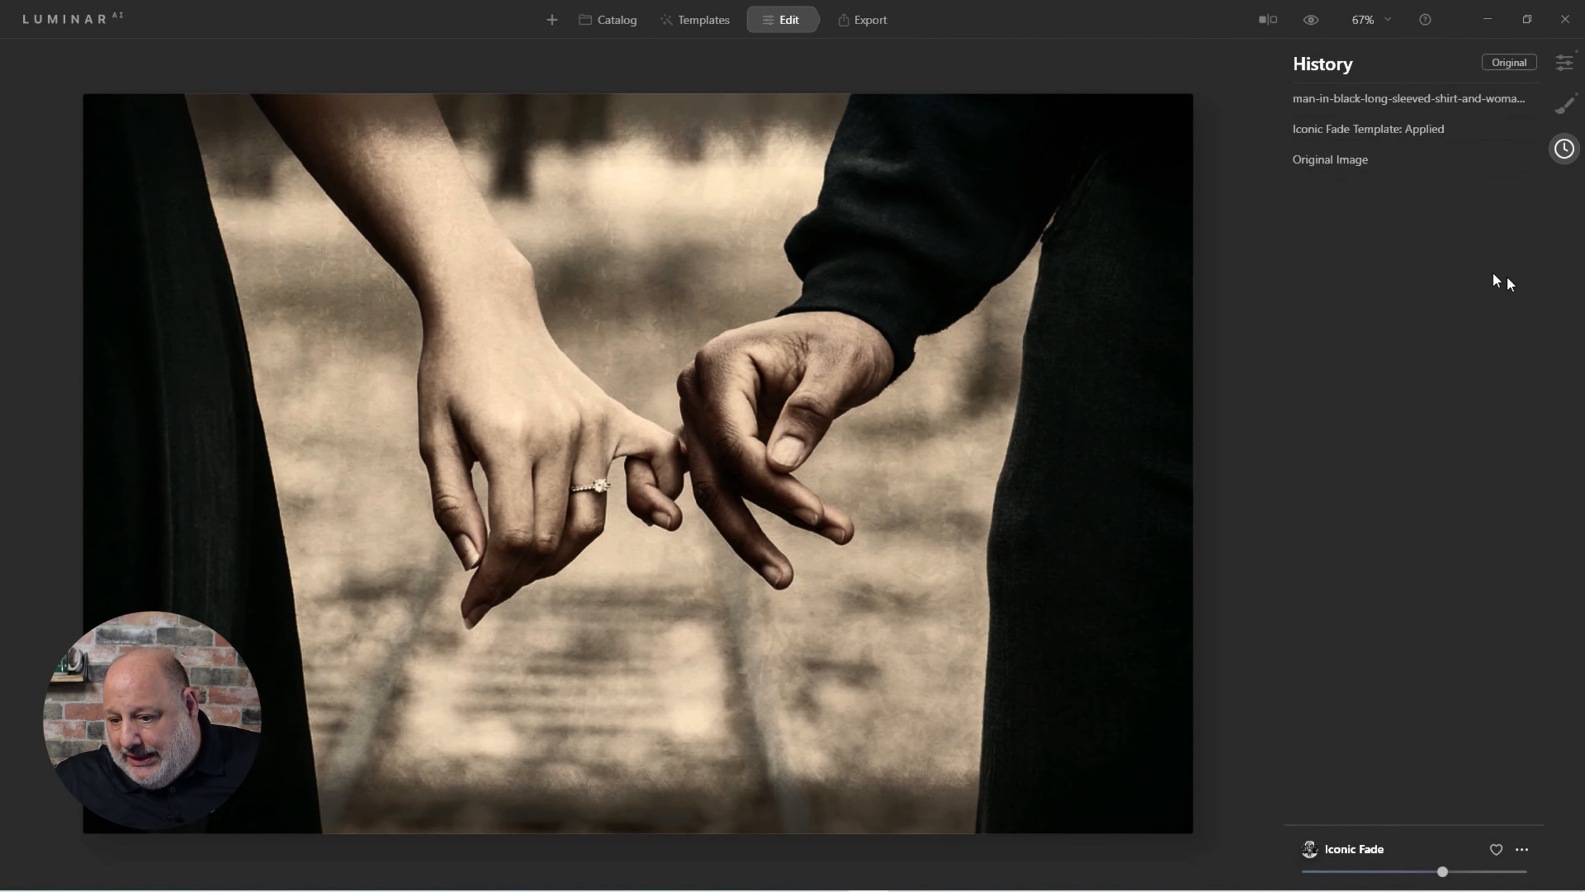
pyautogui.click(1313, 161)
pyautogui.click(1564, 62)
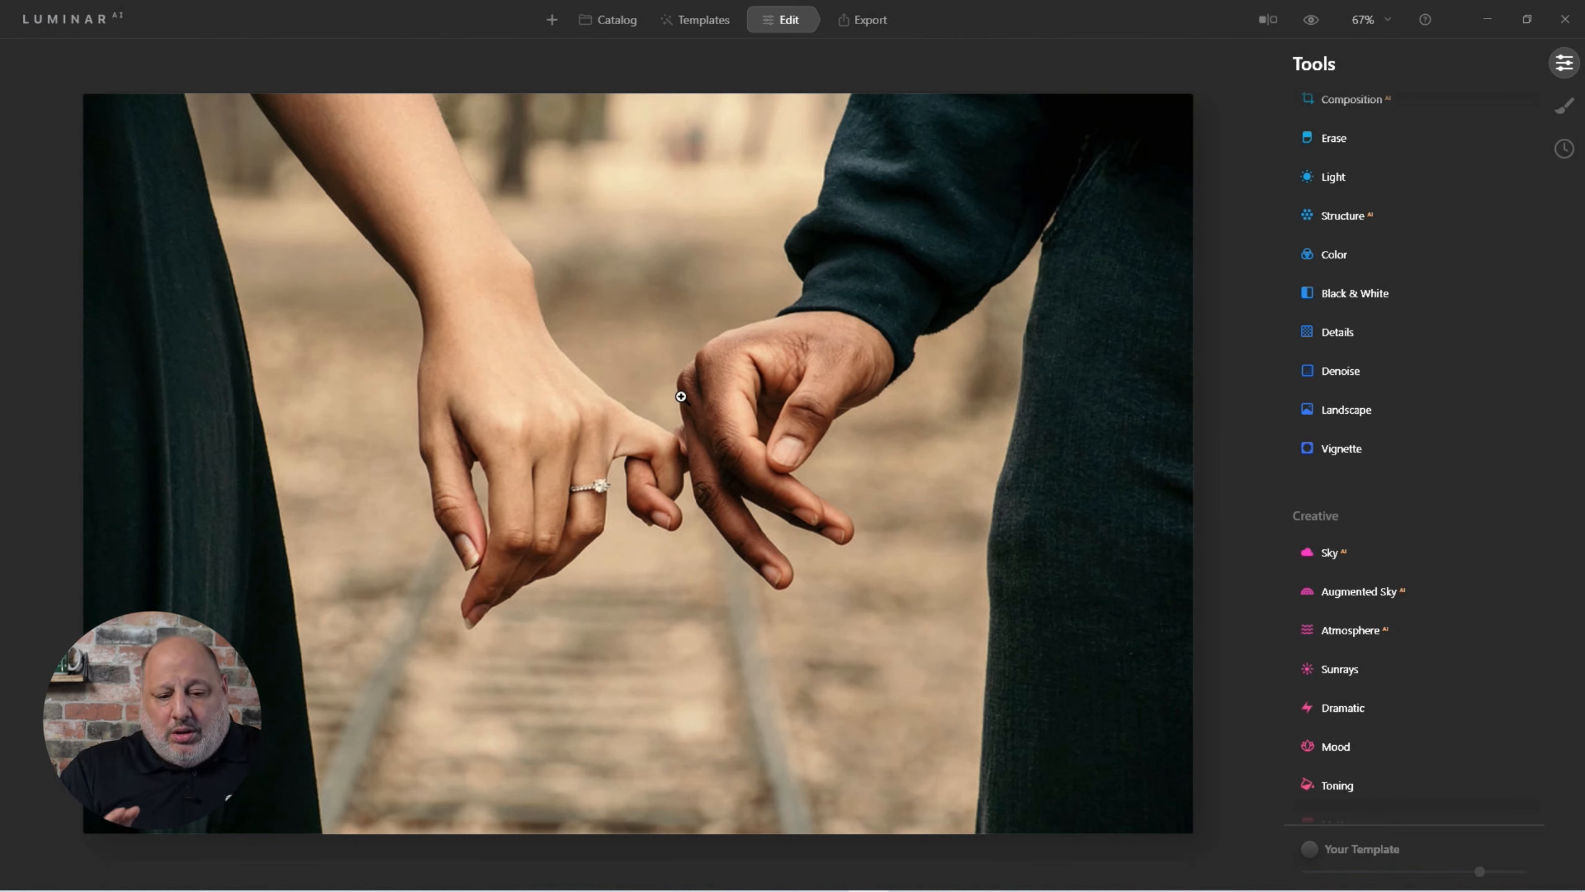
# Open the holding-hands photo from the Instant Styles album in the catalog and view it enlarged.
pyautogui.click(615, 20)
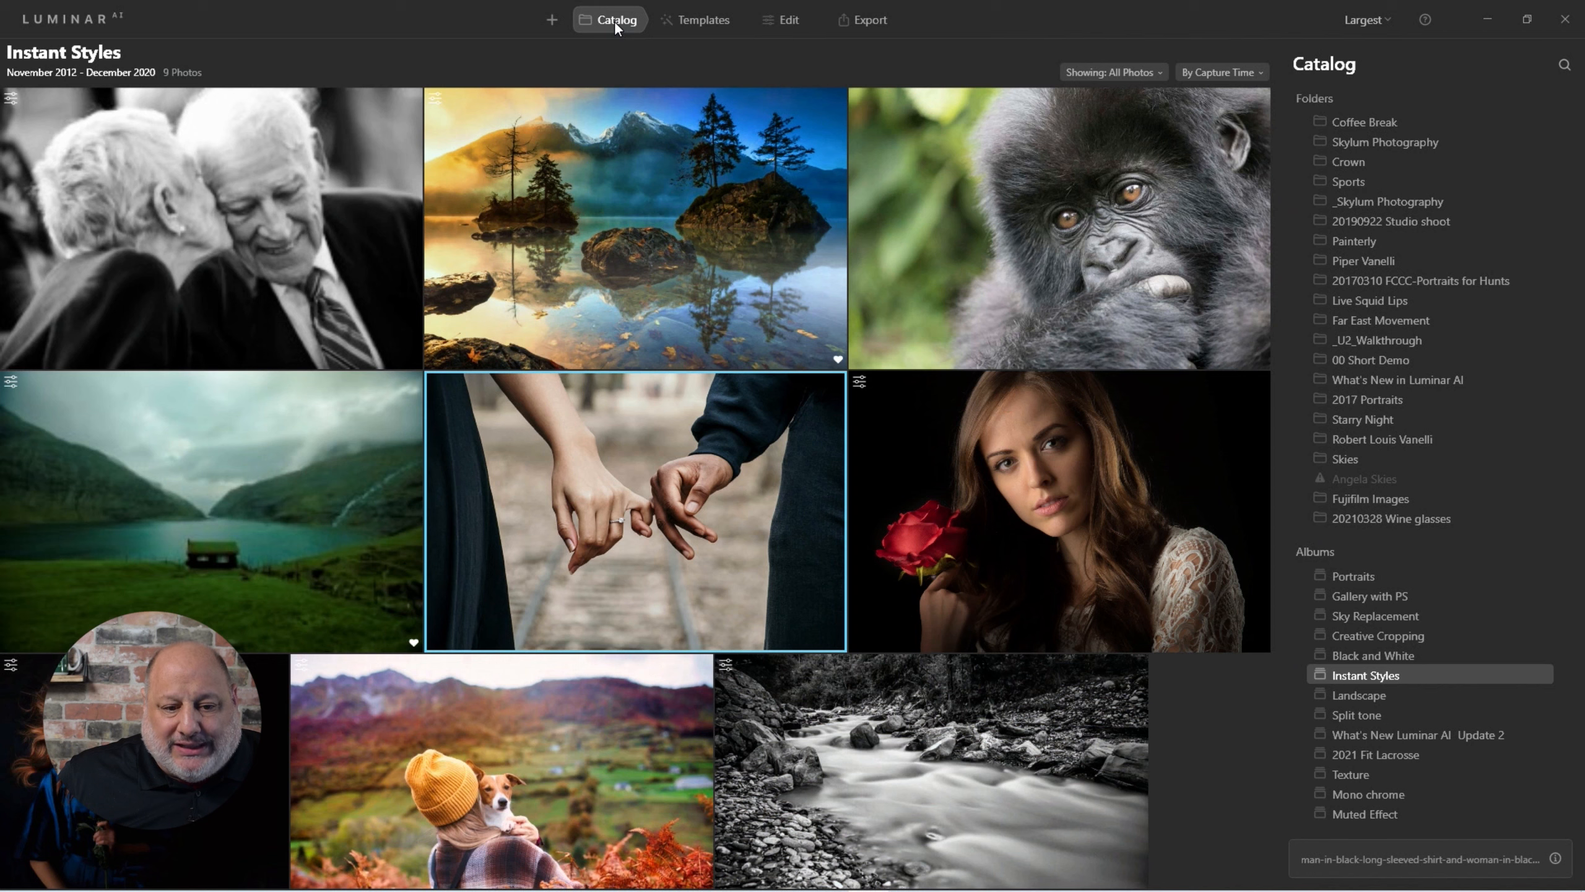
pyautogui.doubleClick(716, 527)
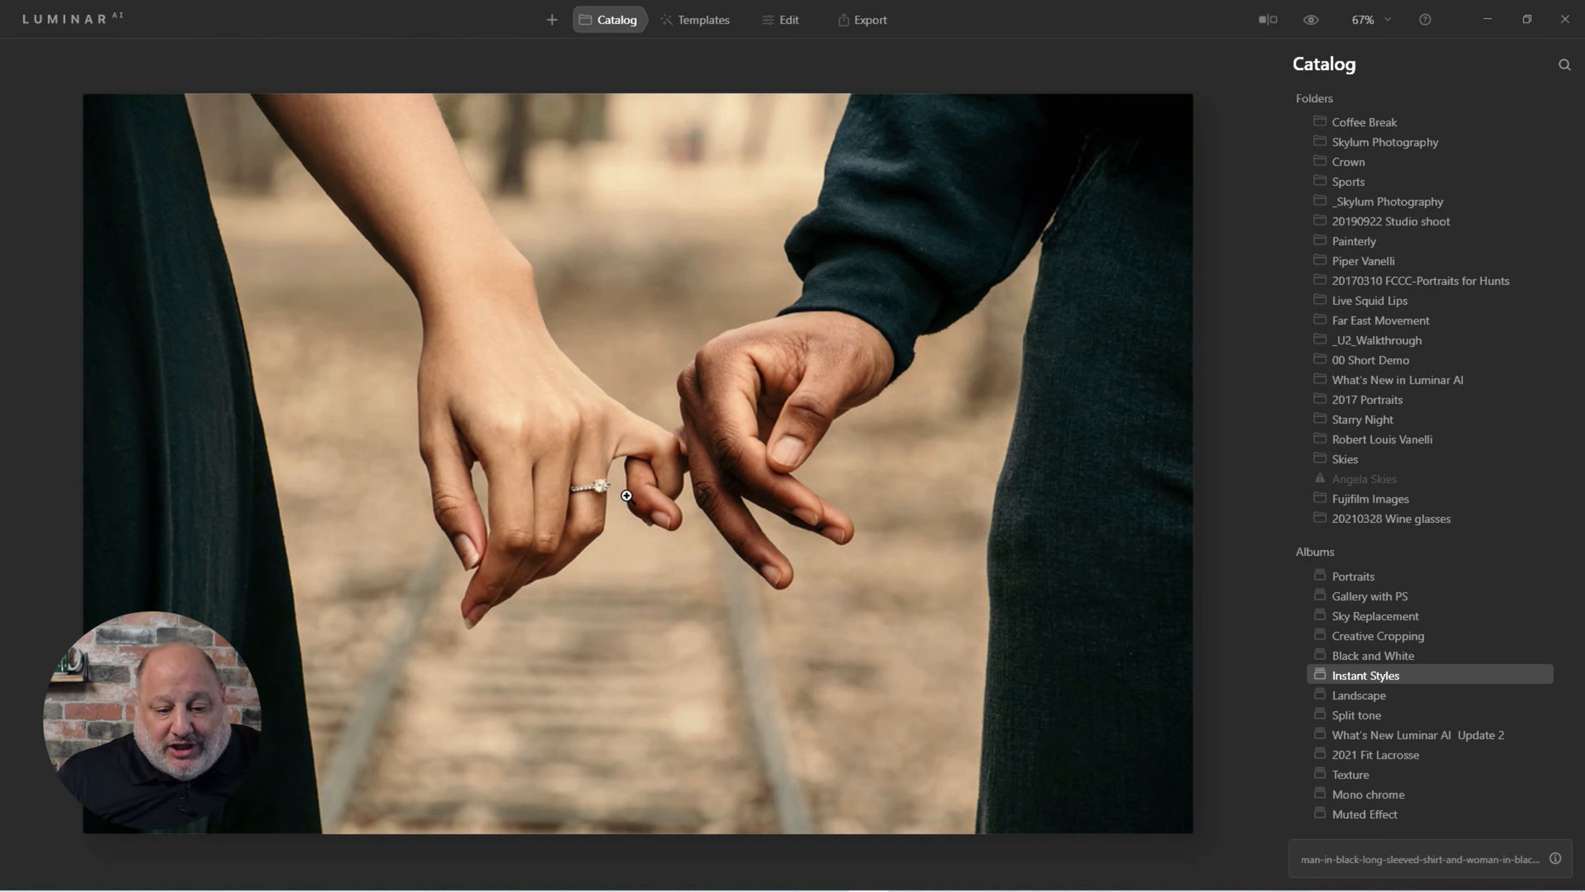
pyautogui.scroll(1, 697, 267)
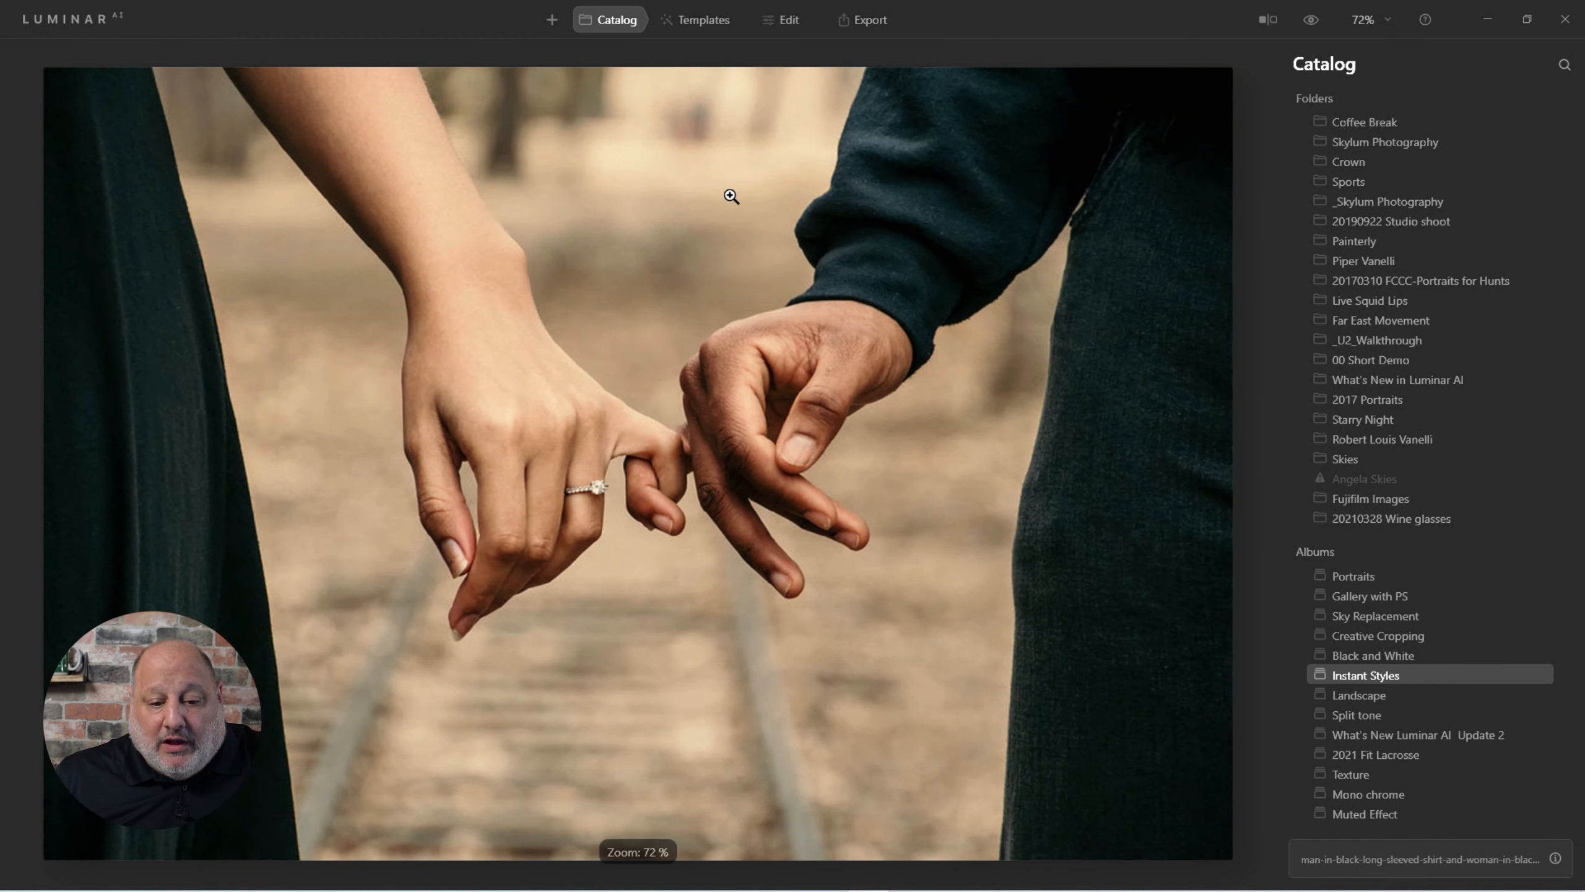
pyautogui.scroll(-1, 757, 214)
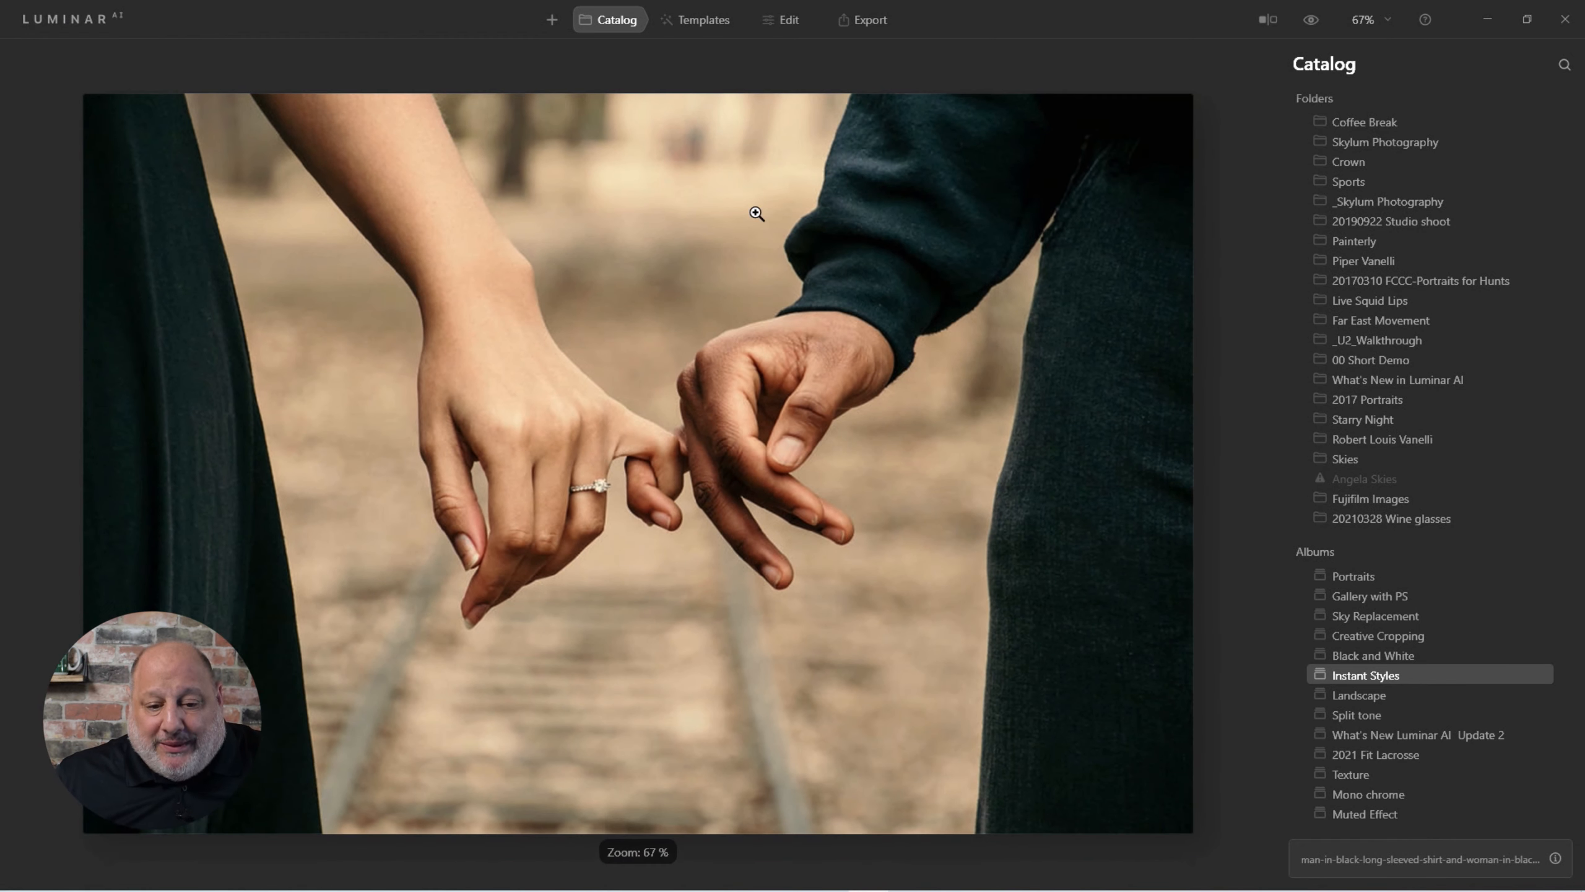
# Apply the Brush Up template from the Closeups collection and compare the photo before and after.
pyautogui.click(711, 20)
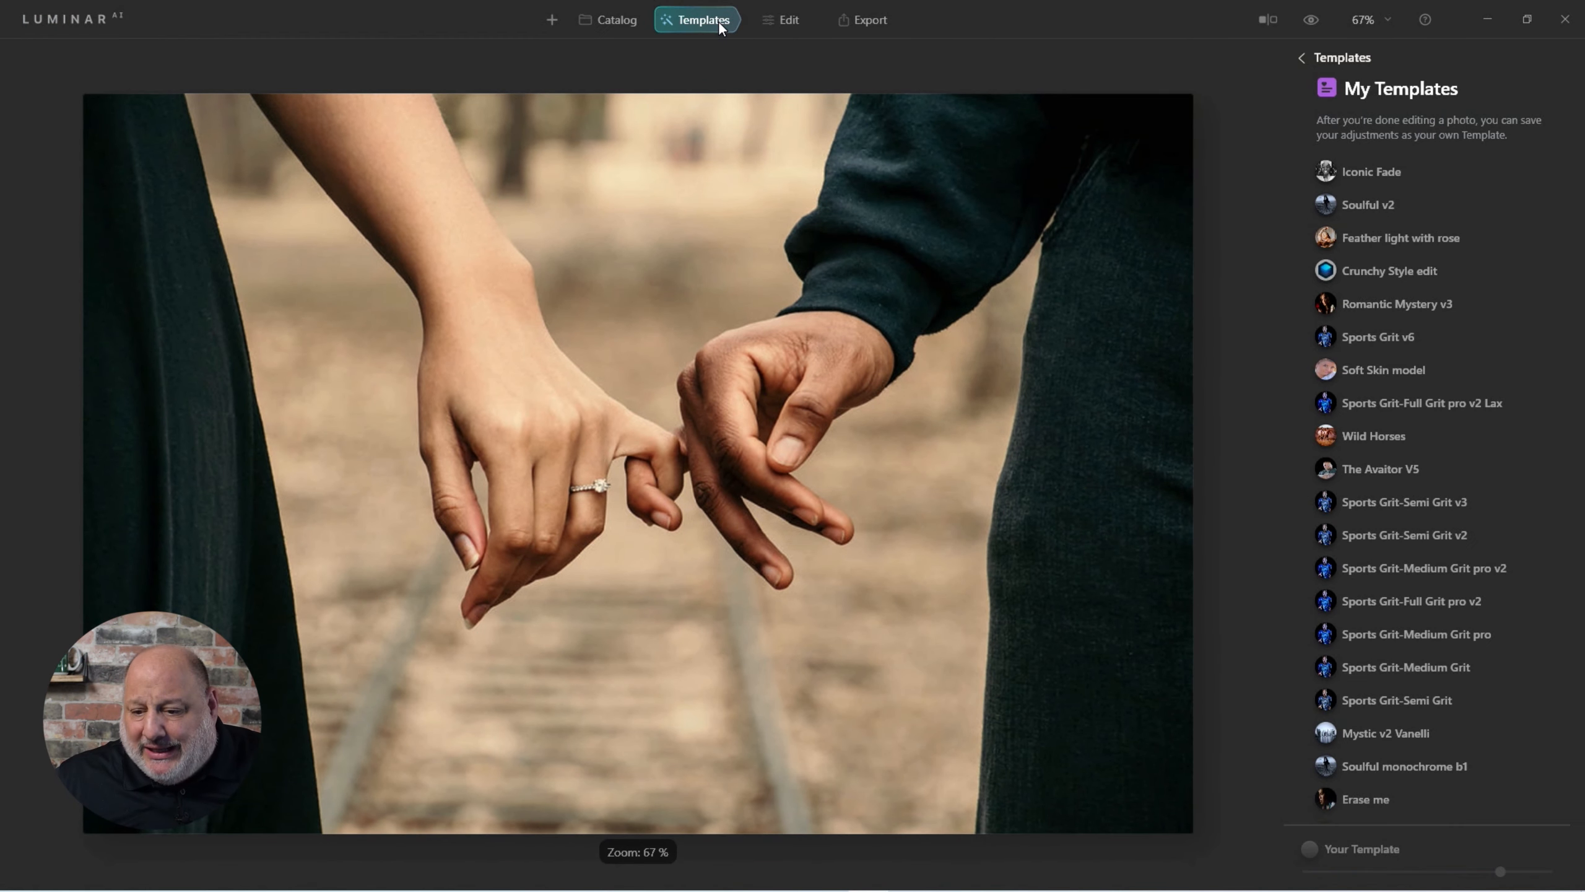
pyautogui.click(1302, 57)
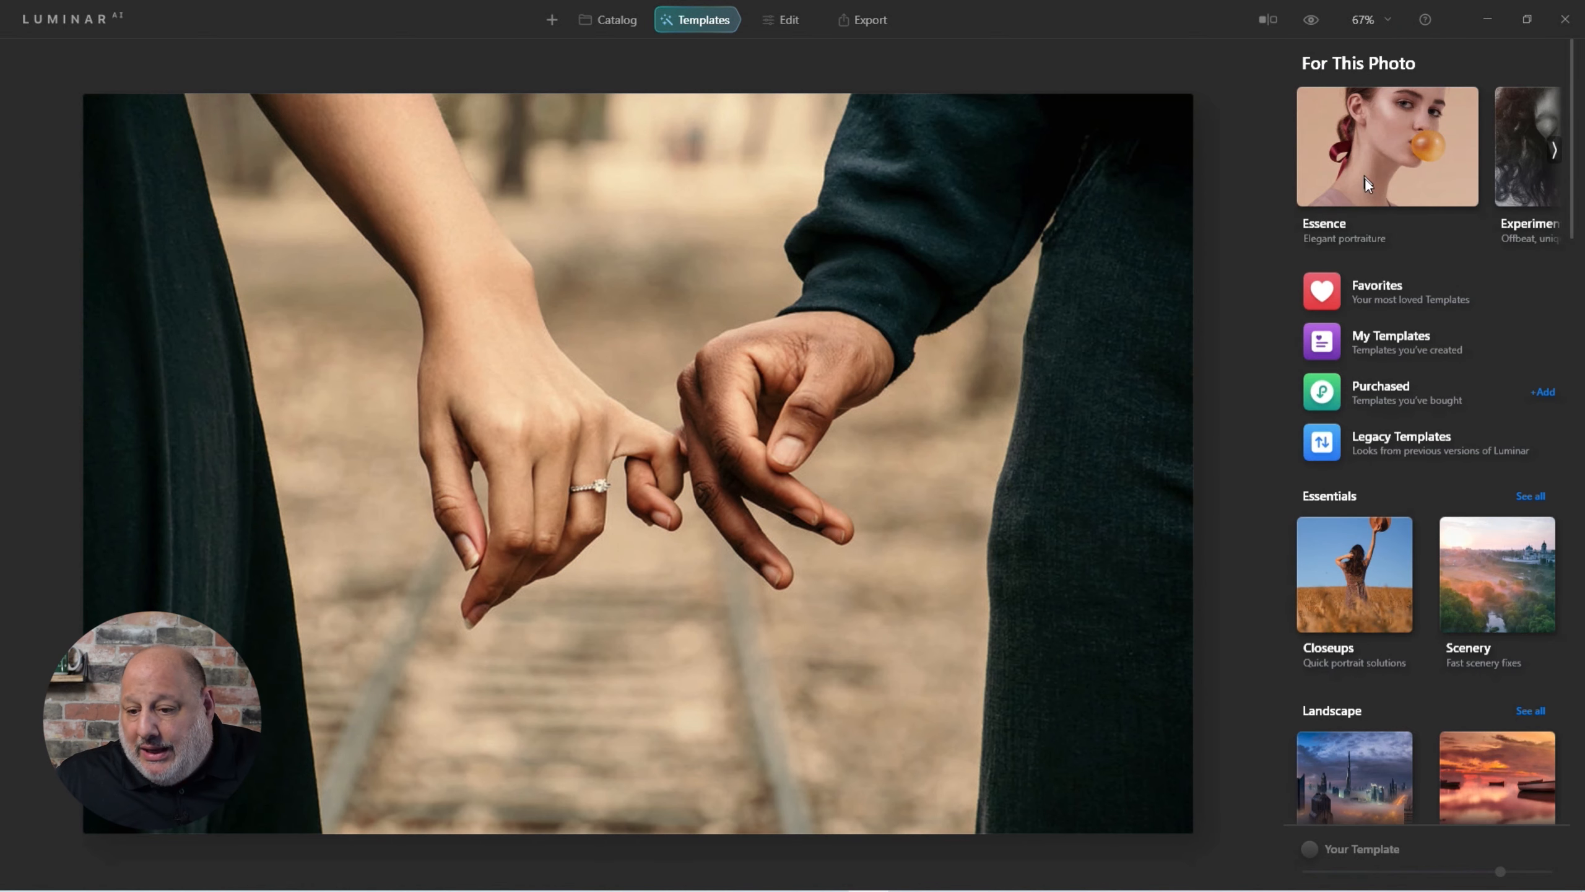
pyautogui.click(1550, 150)
pyautogui.click(1550, 151)
pyautogui.click(1521, 154)
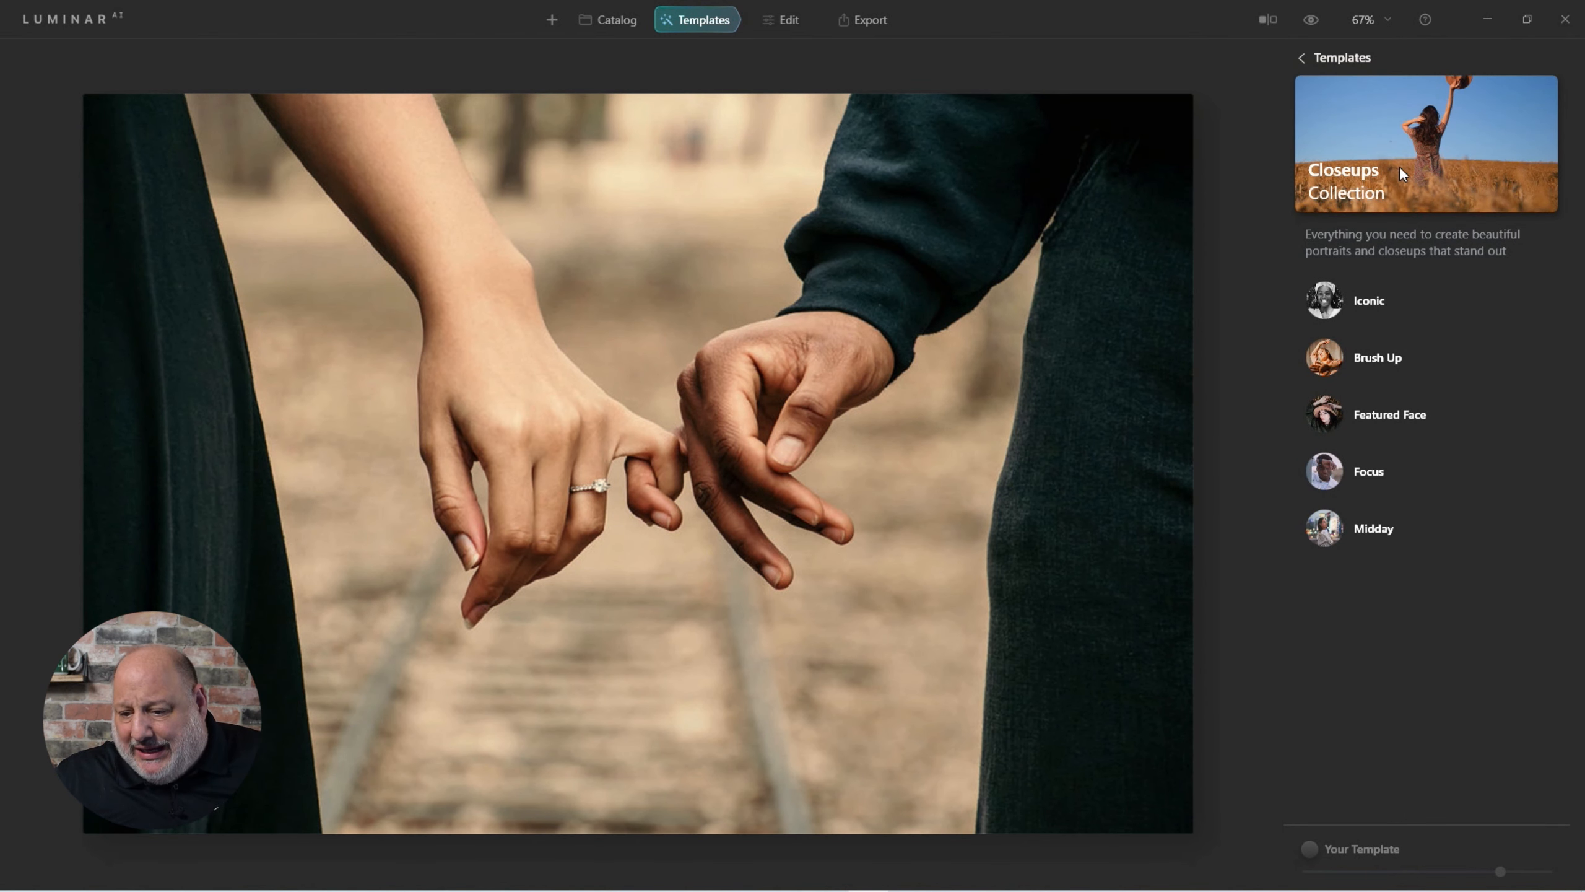
pyautogui.click(1329, 360)
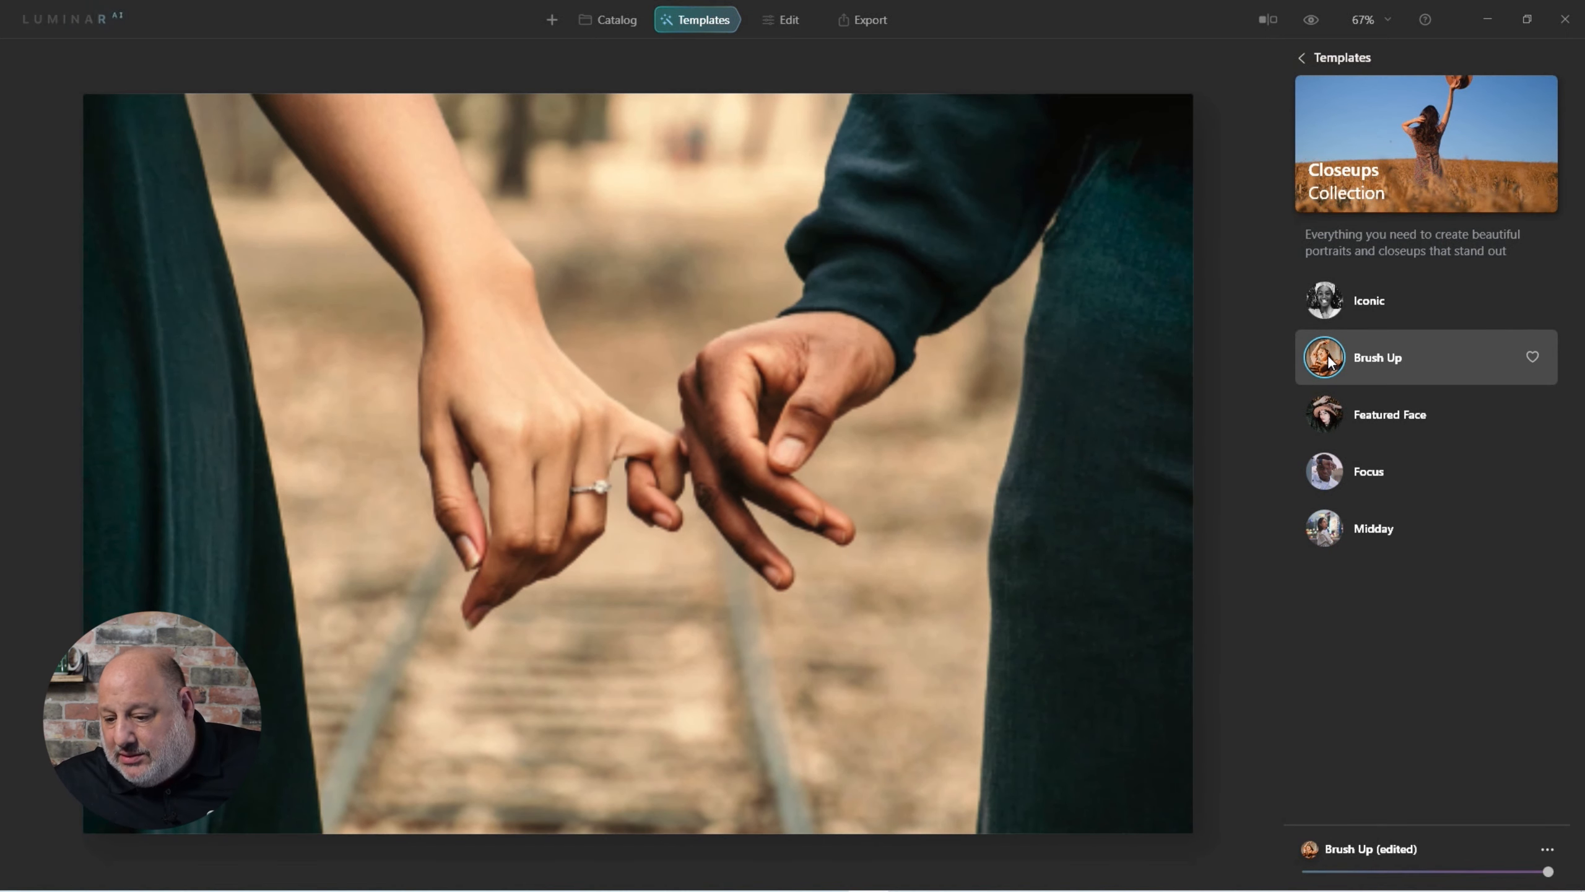
pyautogui.click(1315, 25)
pyautogui.click(1316, 25)
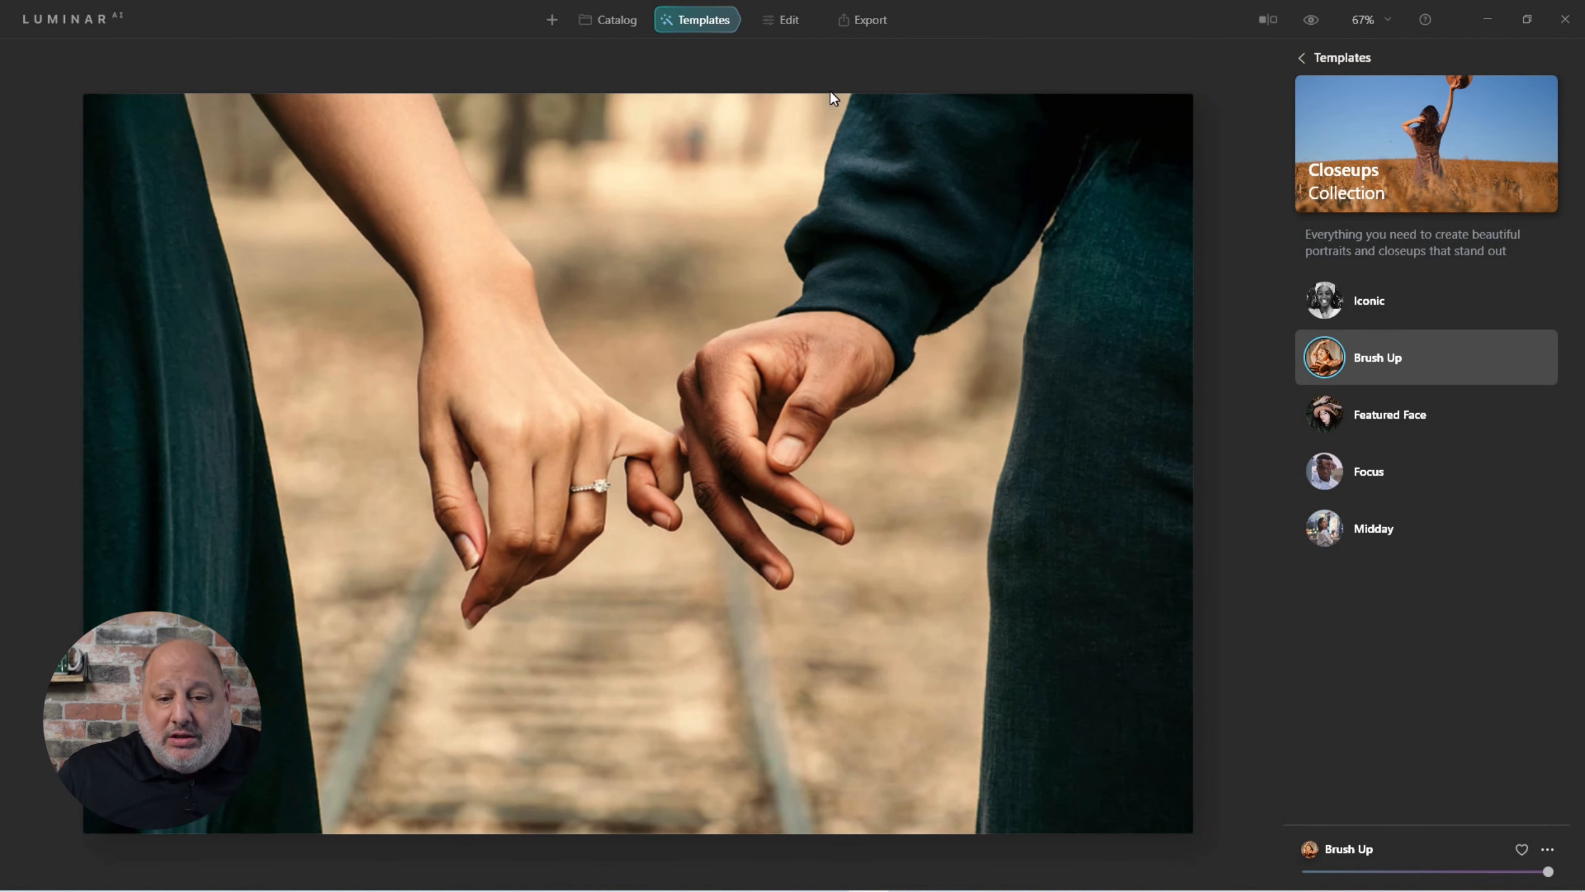
# Try the Palm Springs LUT on the photo in the Mood tool and settle on the Candlelight LUT.
pyautogui.click(777, 21)
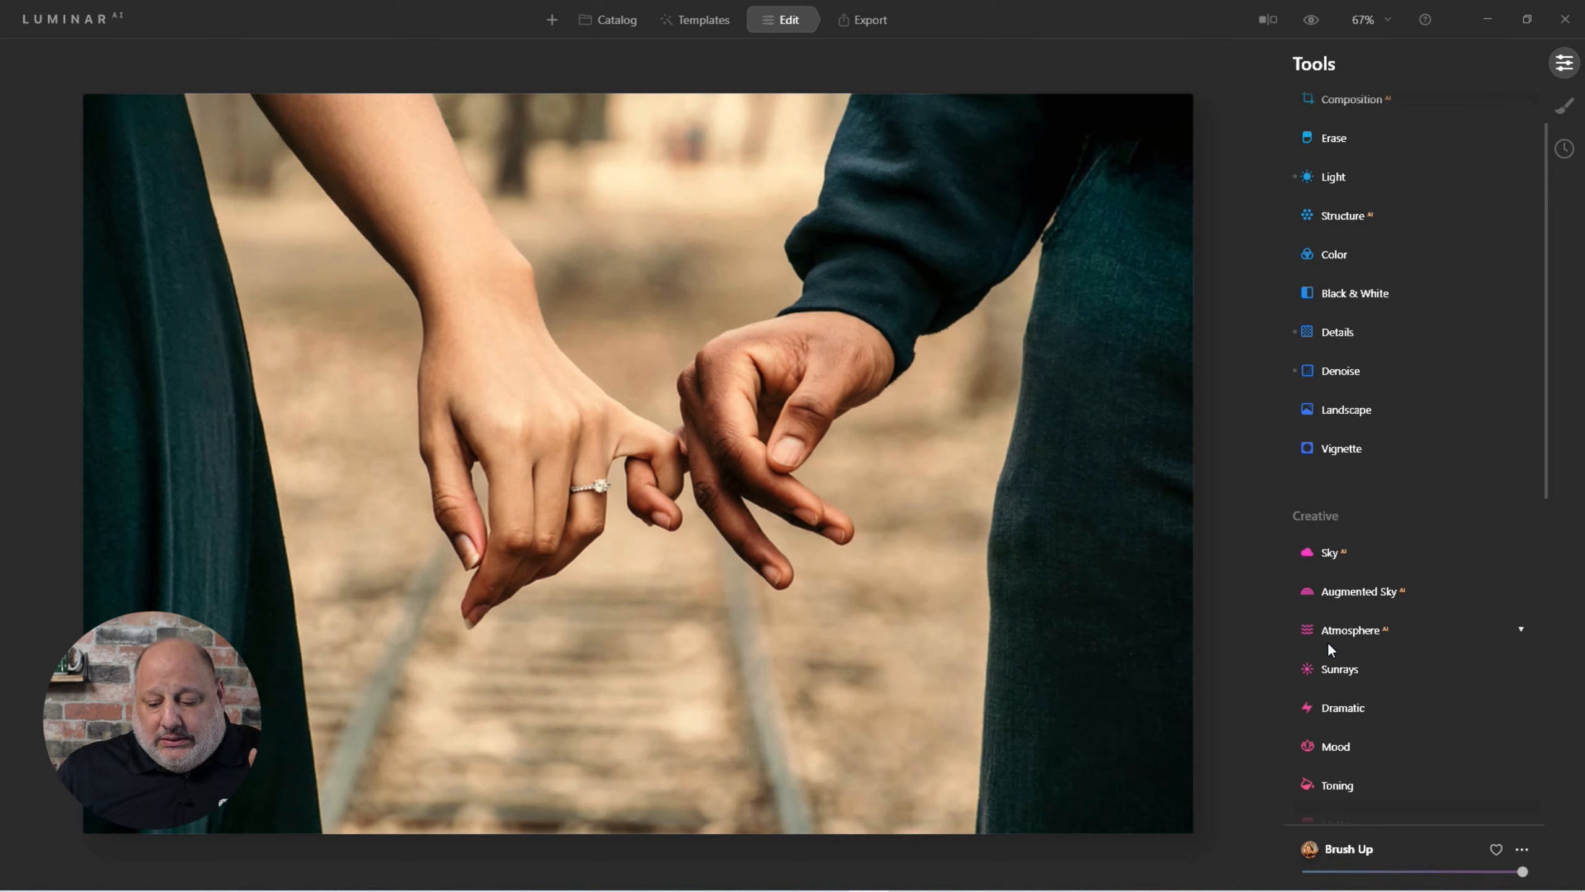
pyautogui.scroll(-2, 1328, 643)
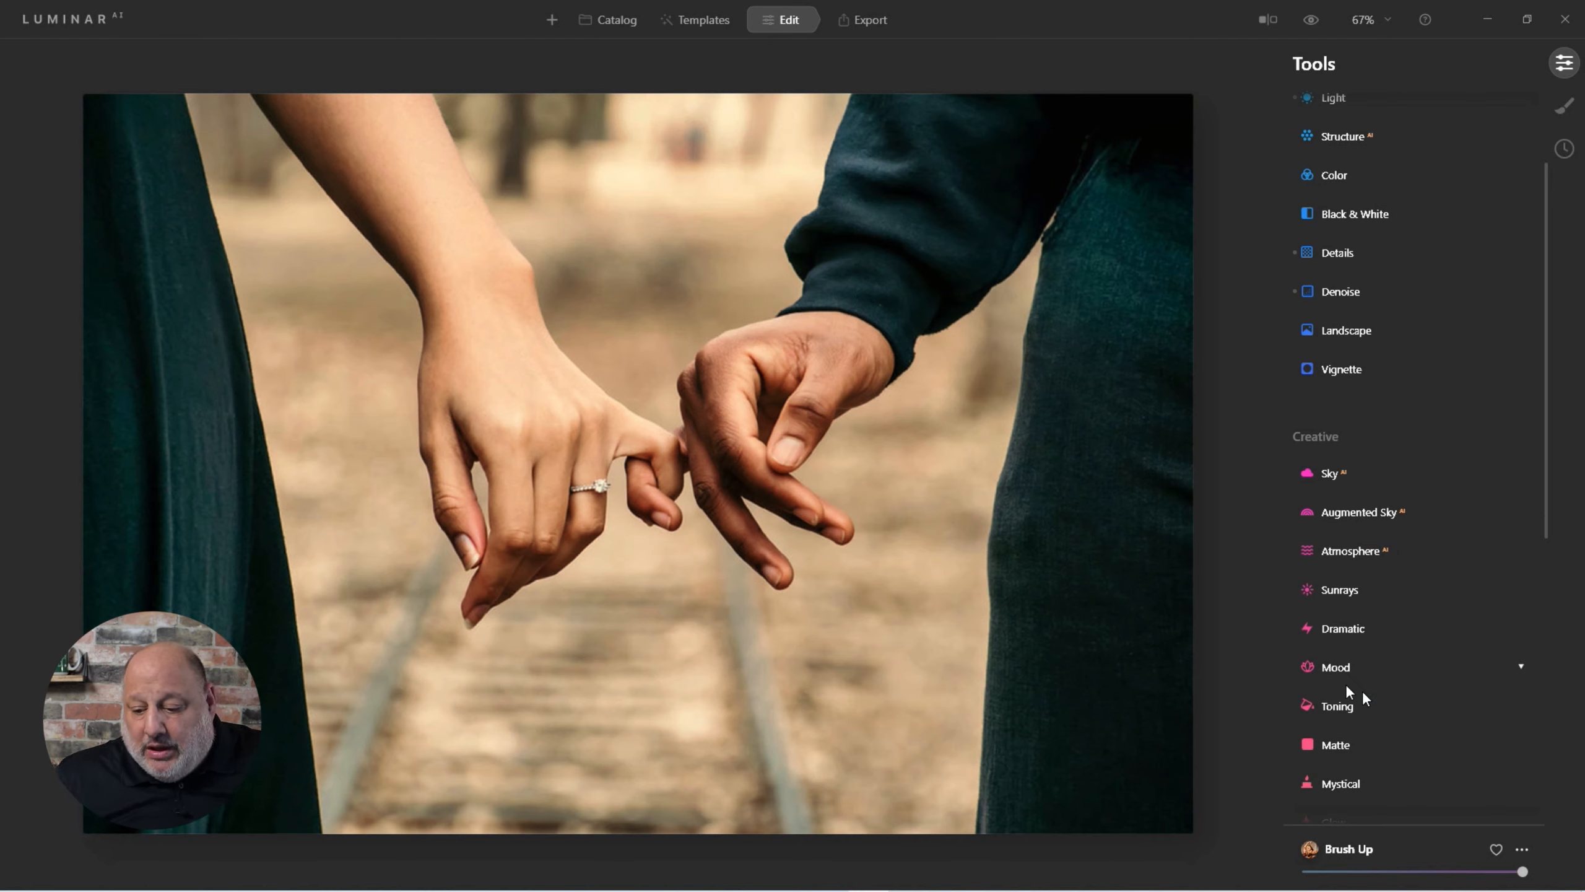
pyautogui.click(1337, 668)
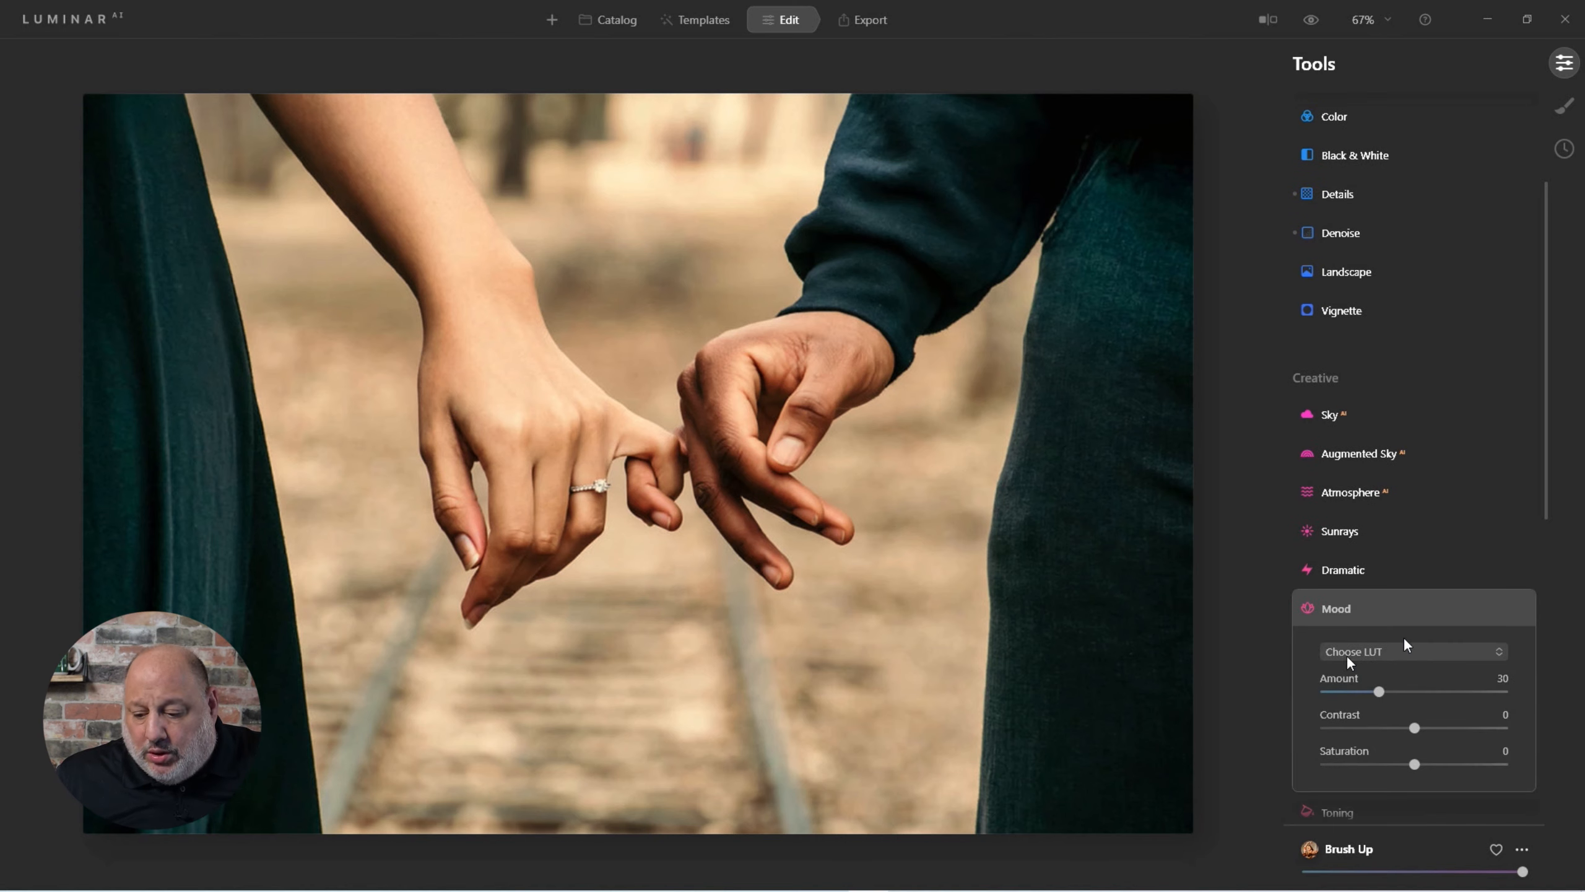
pyautogui.click(1384, 647)
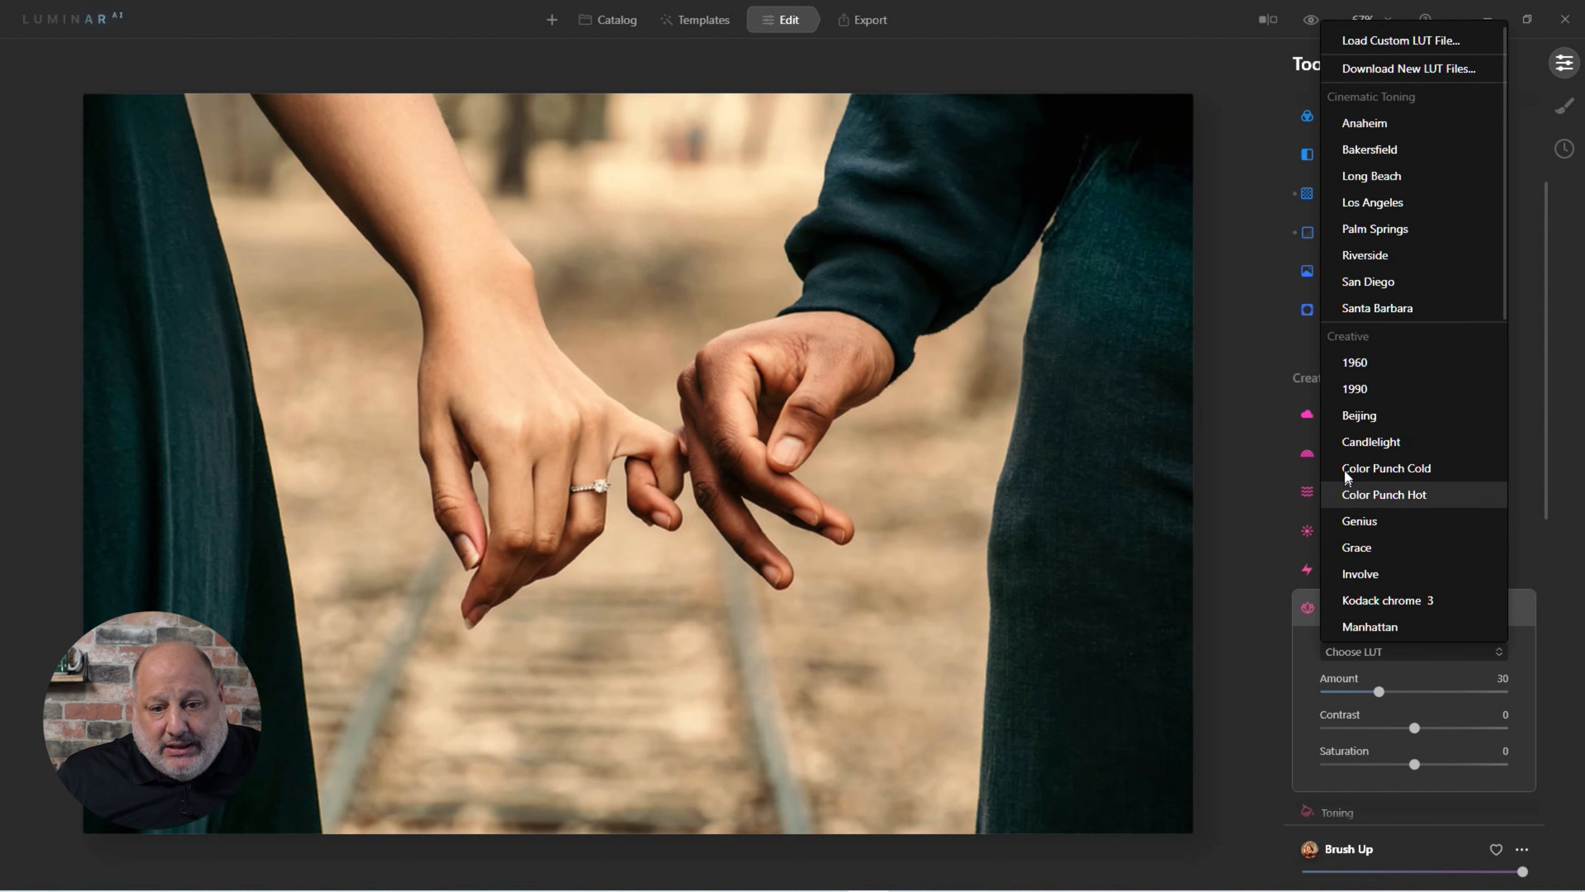
pyautogui.click(1371, 234)
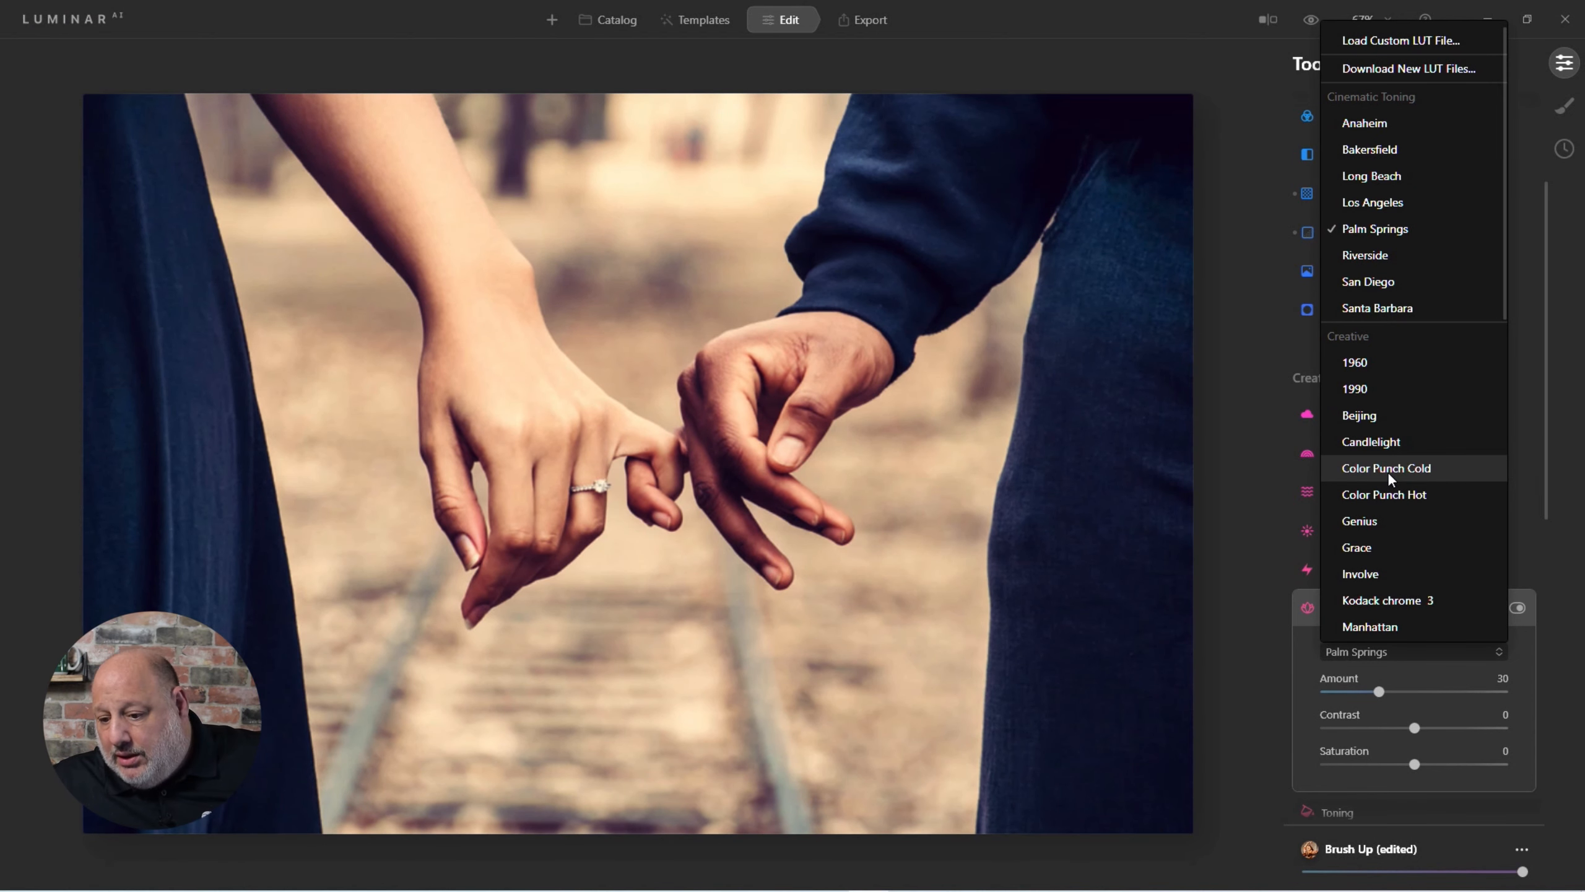
pyautogui.click(1384, 448)
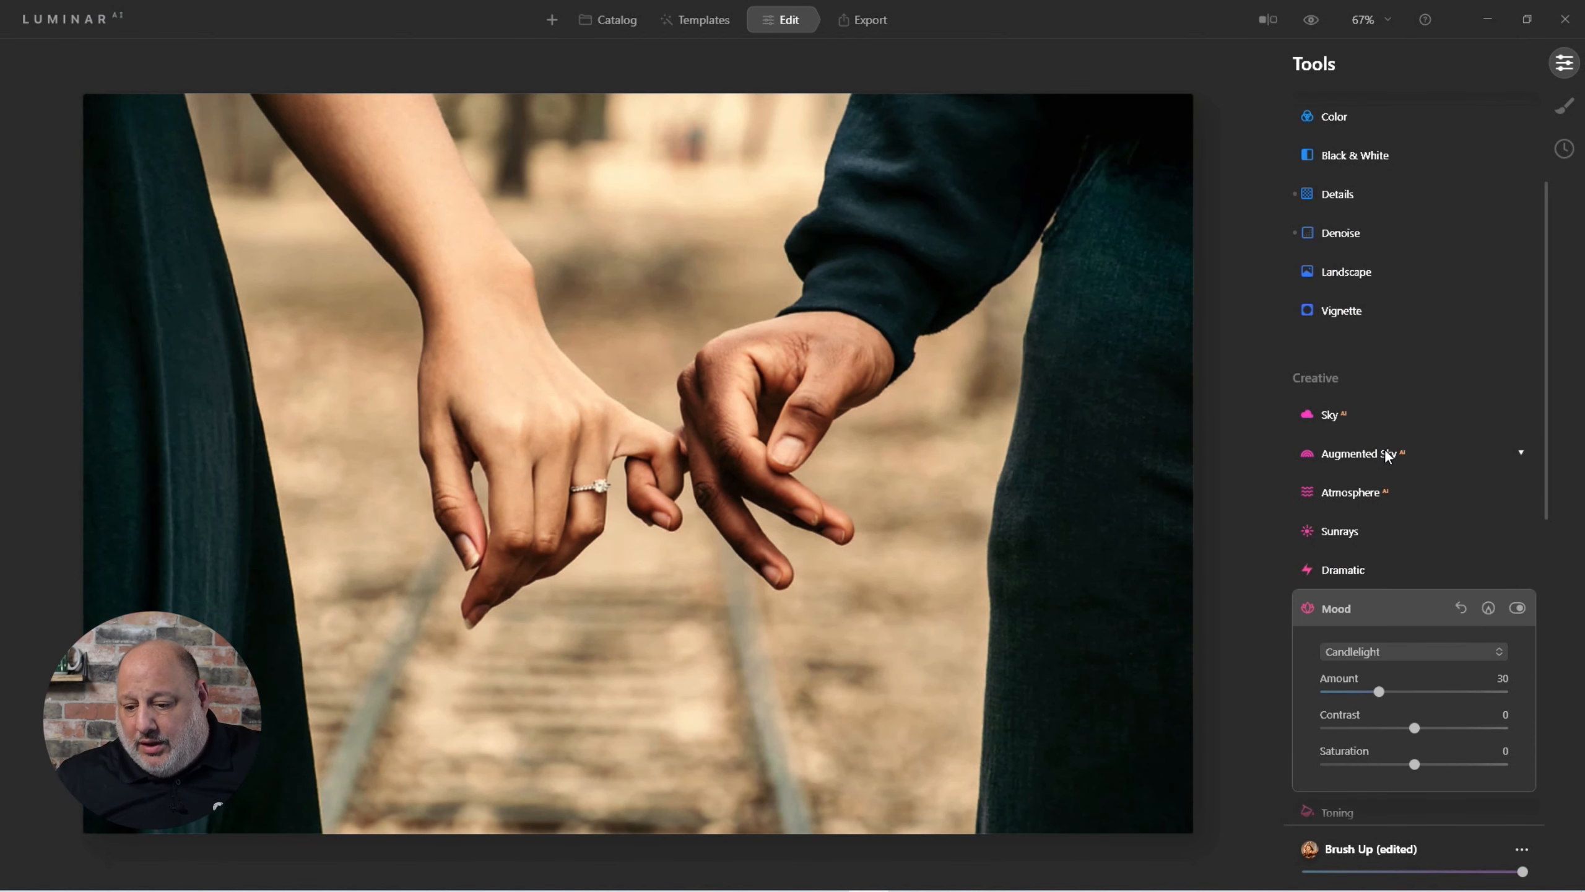
pyautogui.click(1328, 616)
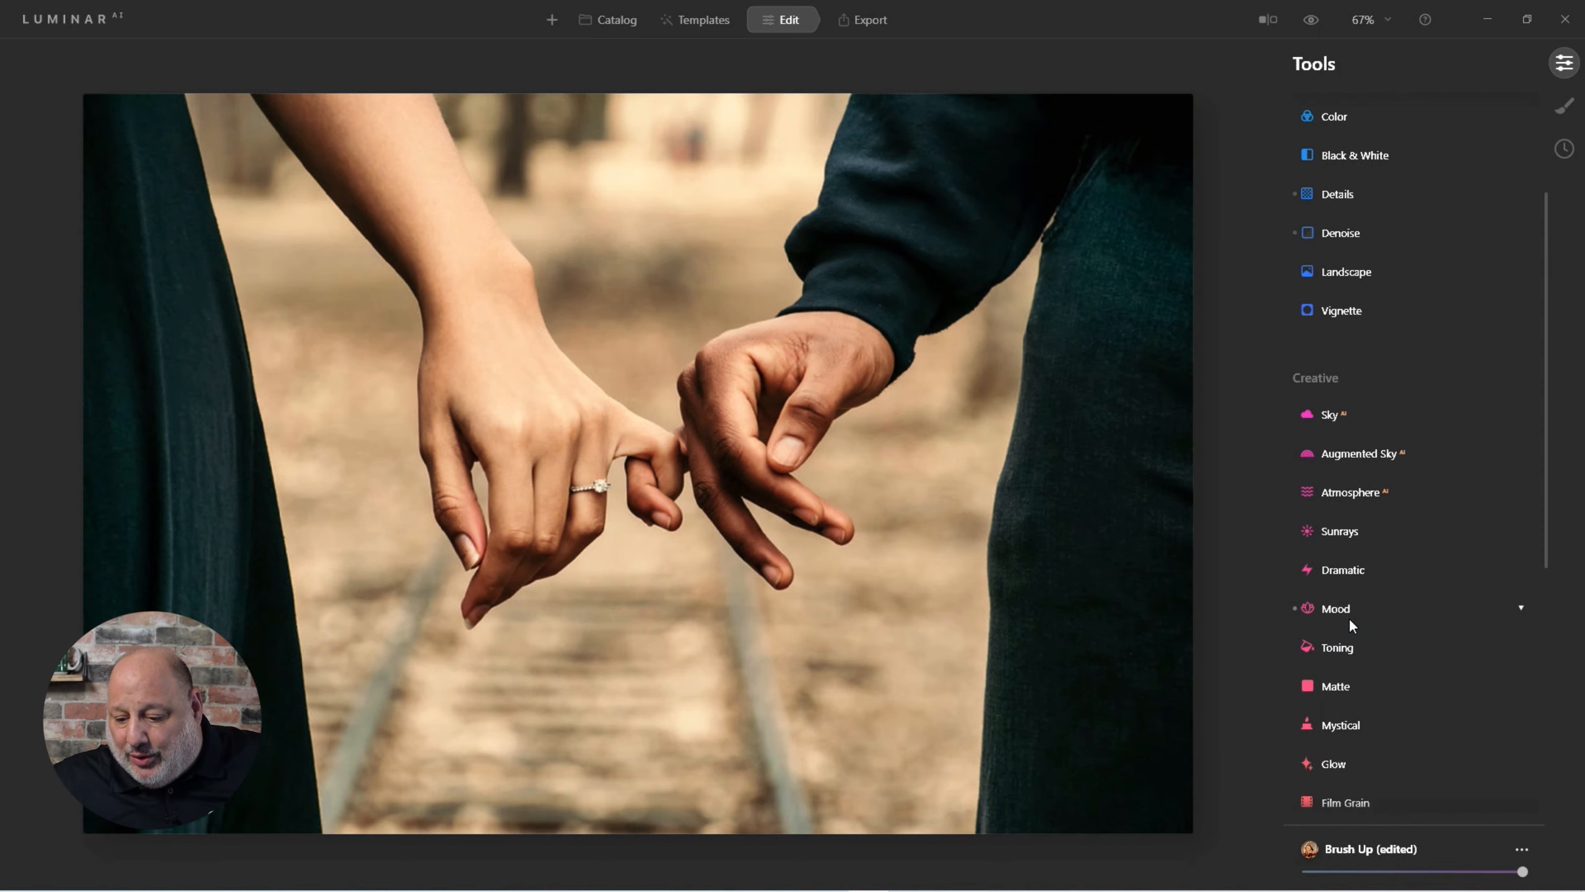
# Add a Matte effect with Amount 61, Fade 58, Contrast -13 and Vividness -41, and compare the photo with and without it.
pyautogui.click(1337, 689)
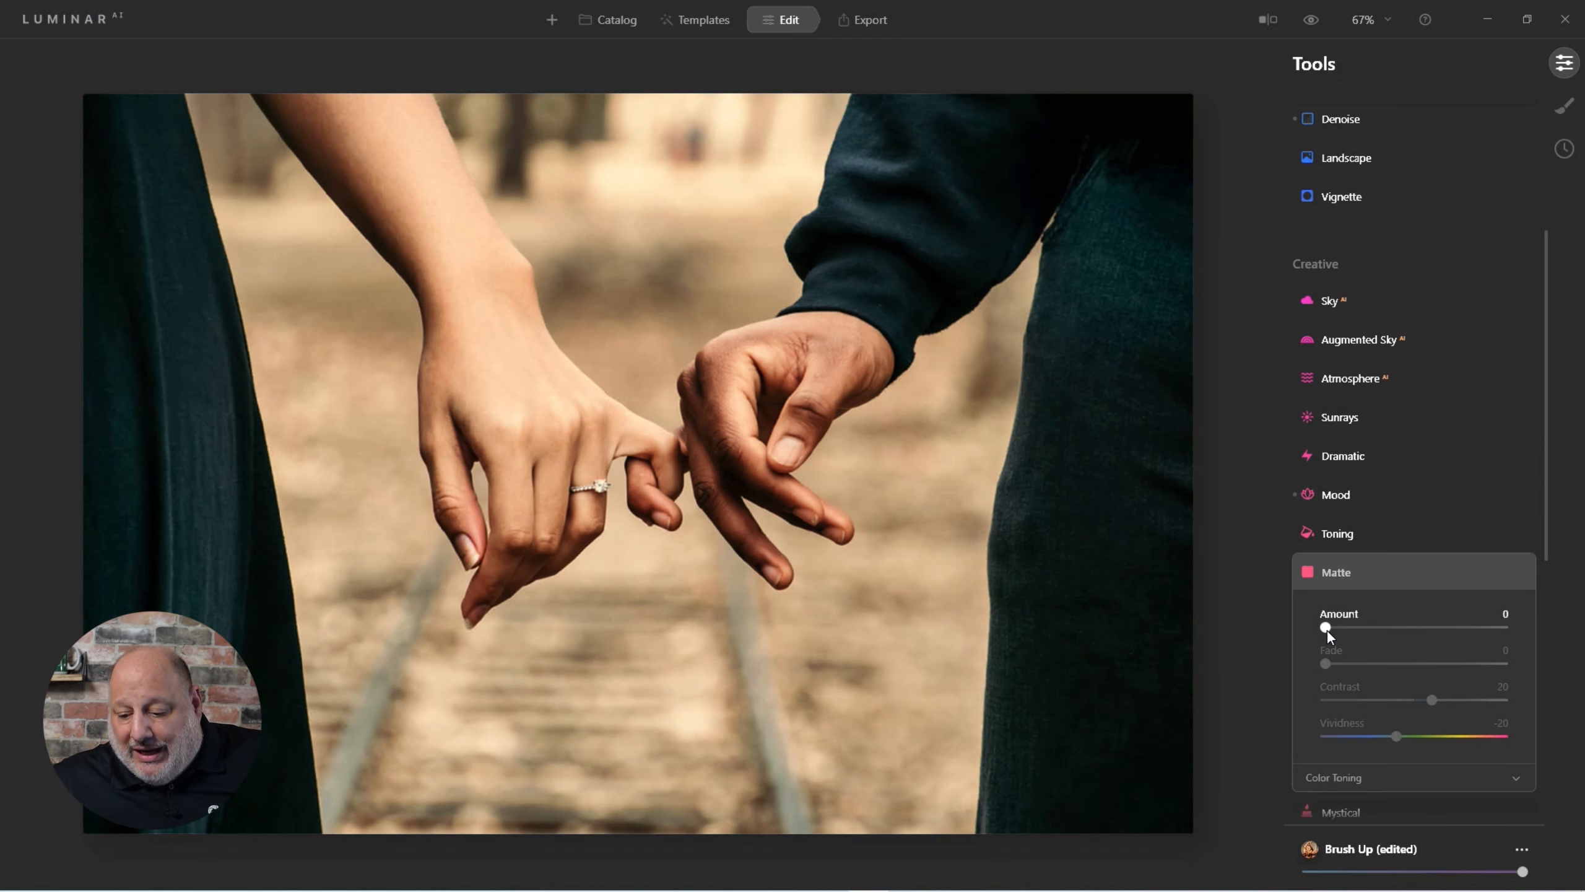
pyautogui.moveTo(1328, 631); pyautogui.dragTo(1422, 626)
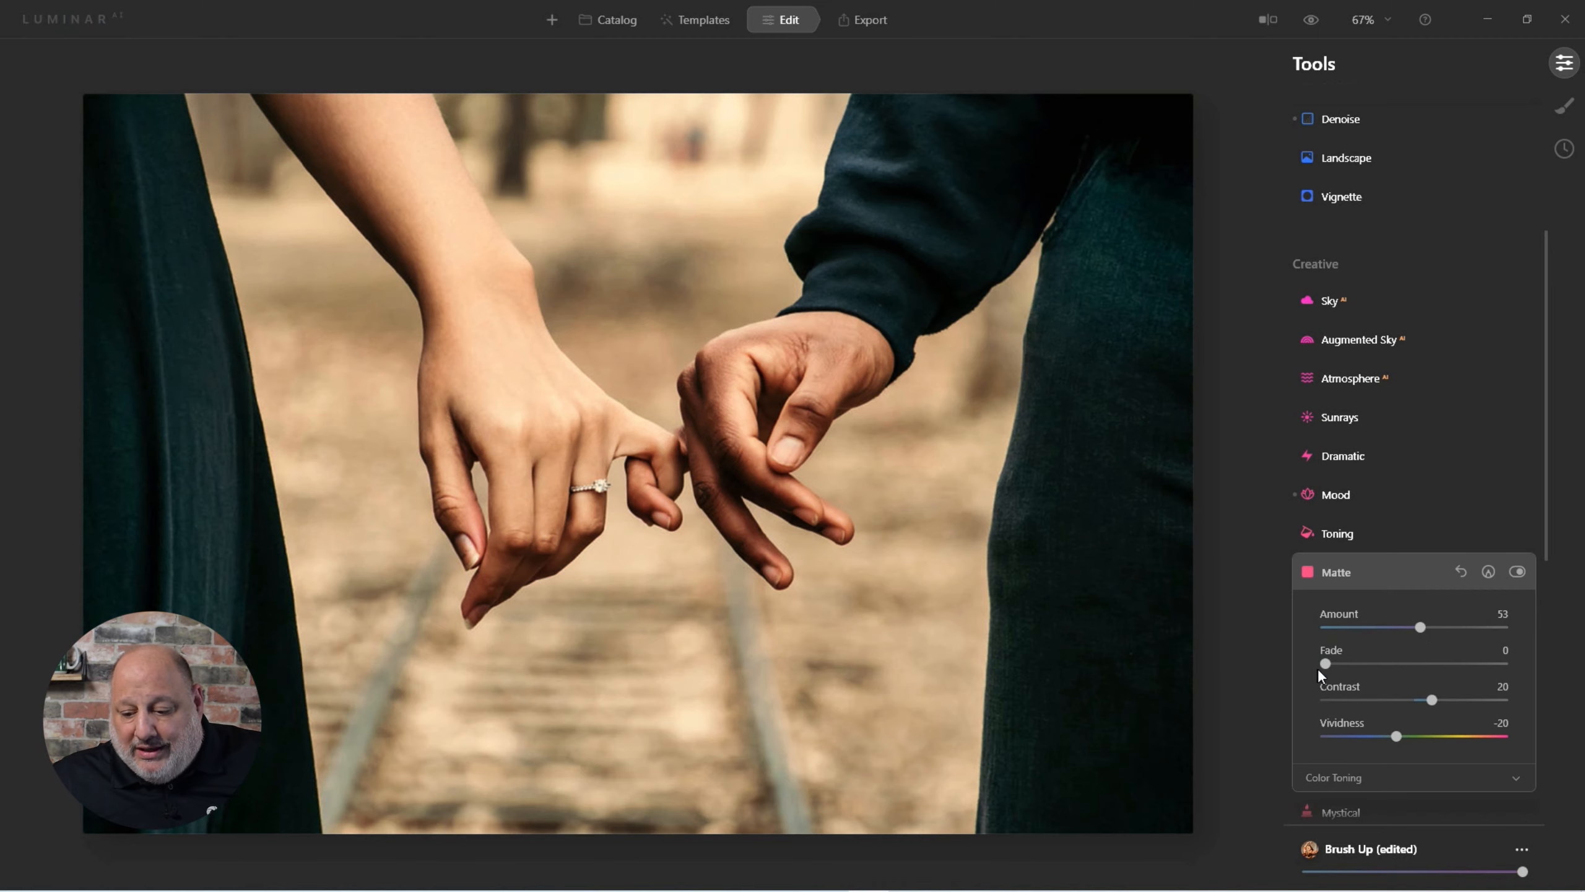
pyautogui.moveTo(1328, 667); pyautogui.dragTo(1295, 668)
pyautogui.moveTo(1392, 668); pyautogui.dragTo(1406, 667)
pyautogui.moveTo(1432, 700); pyautogui.dragTo(1377, 743)
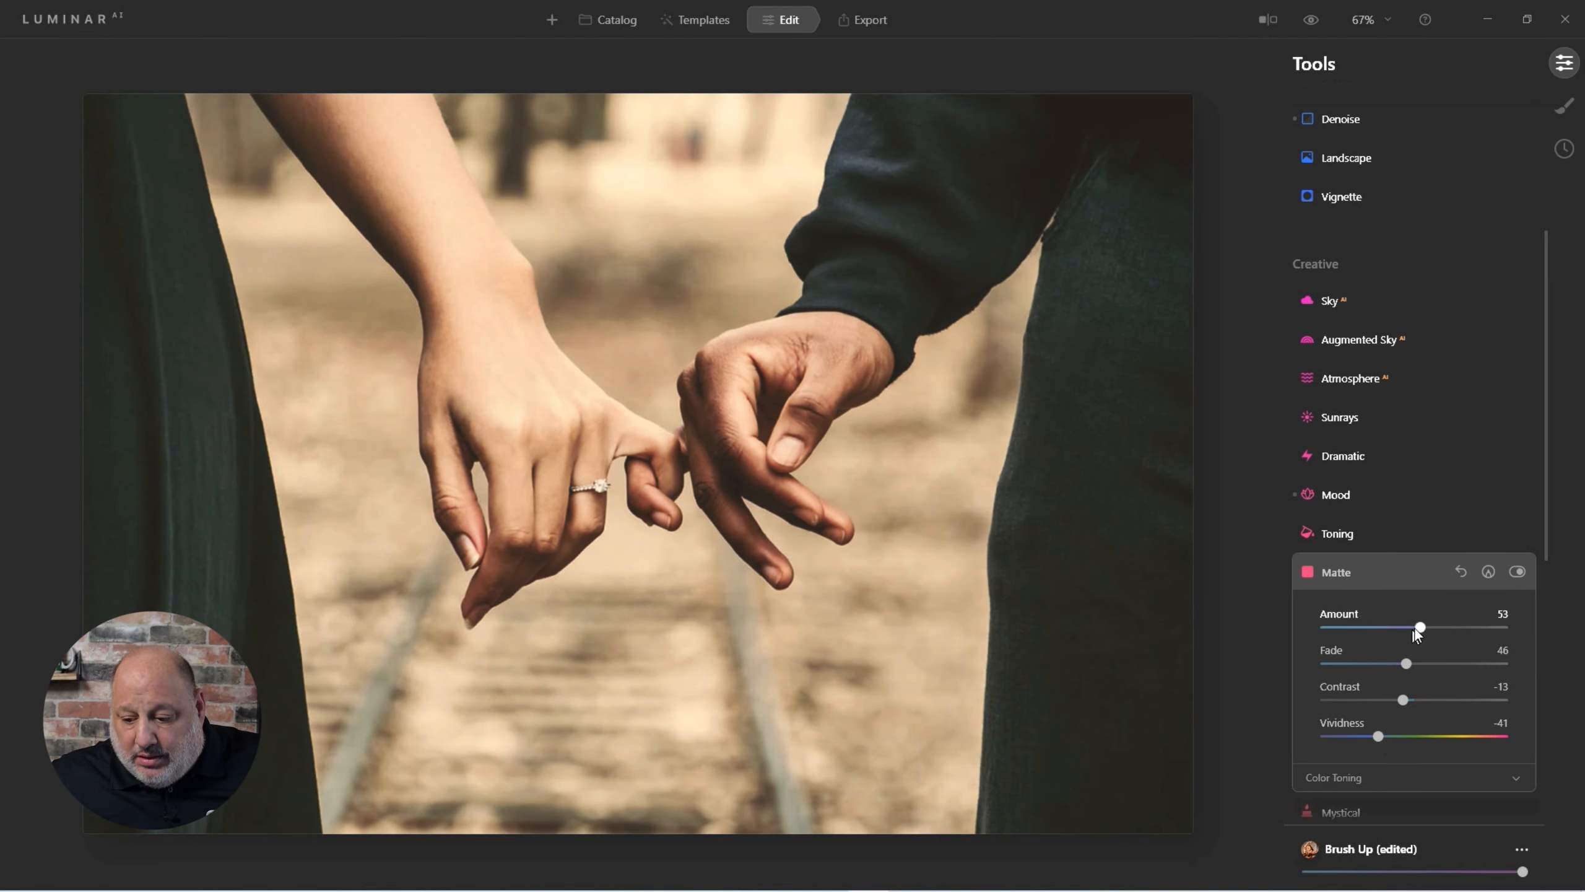
pyautogui.moveTo(1422, 627); pyautogui.dragTo(1437, 665)
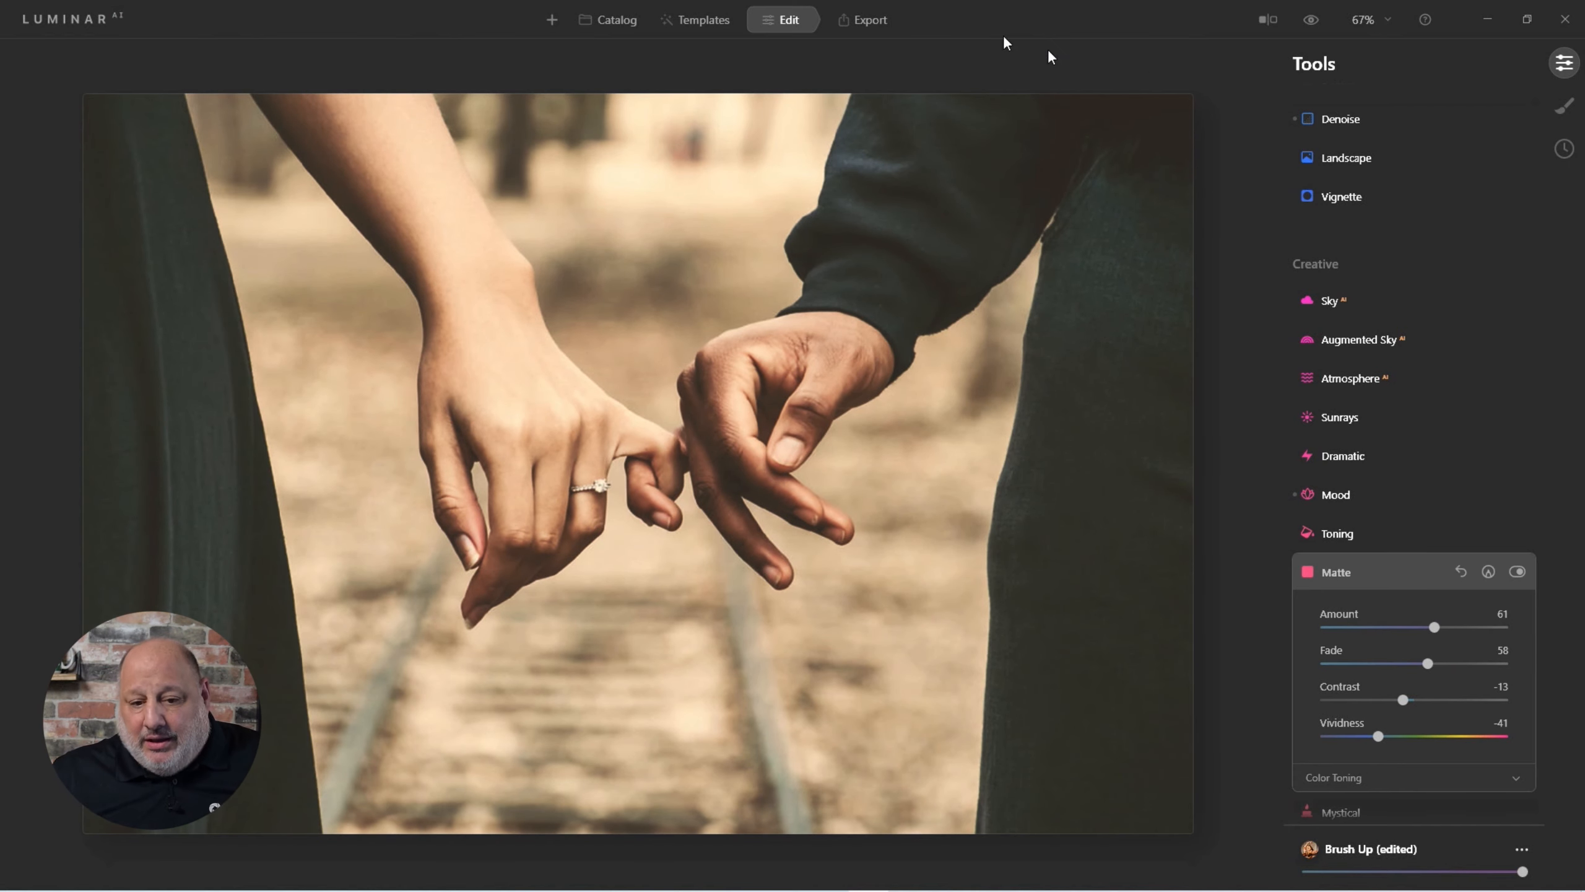
pyautogui.click(1518, 572)
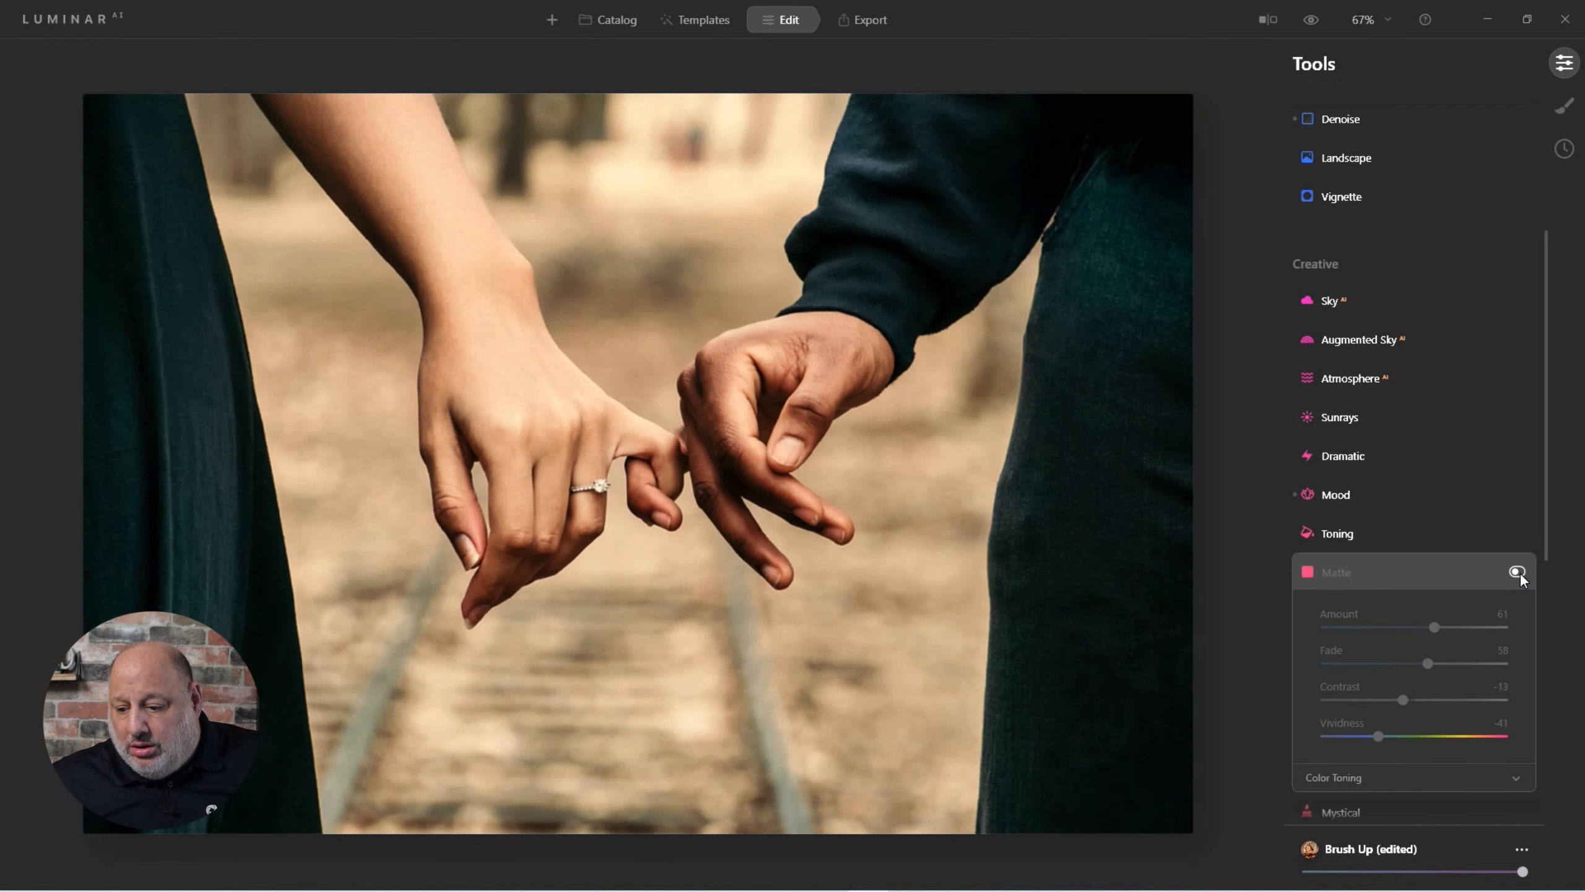
pyautogui.click(1518, 572)
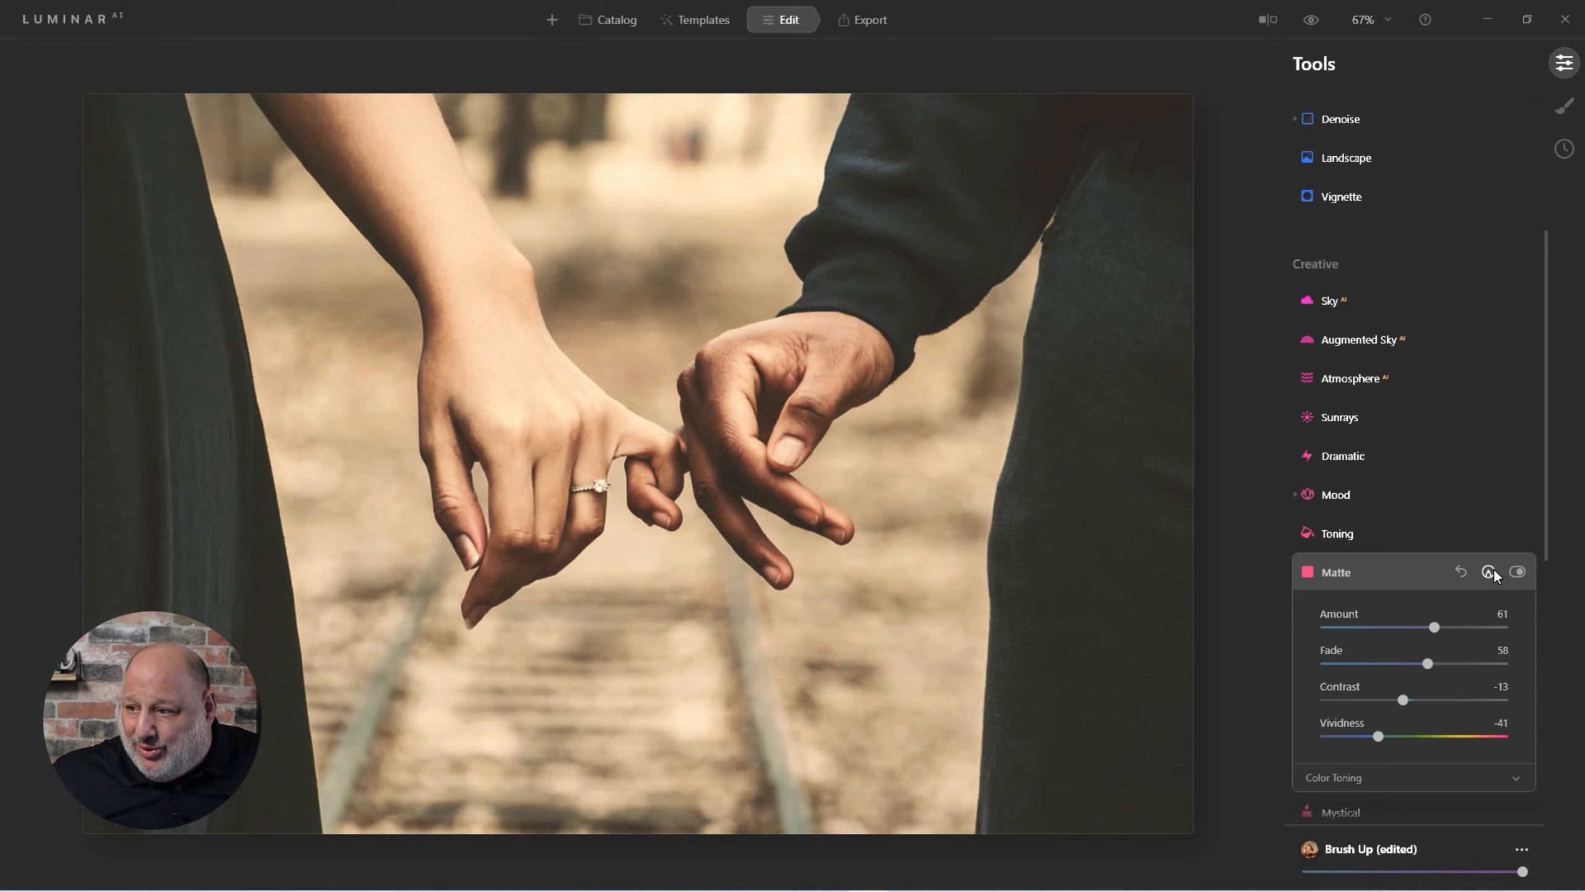
# Tone the Matte effect's color with Range 40, Hue 198 and Saturation 59.
pyautogui.click(1345, 776)
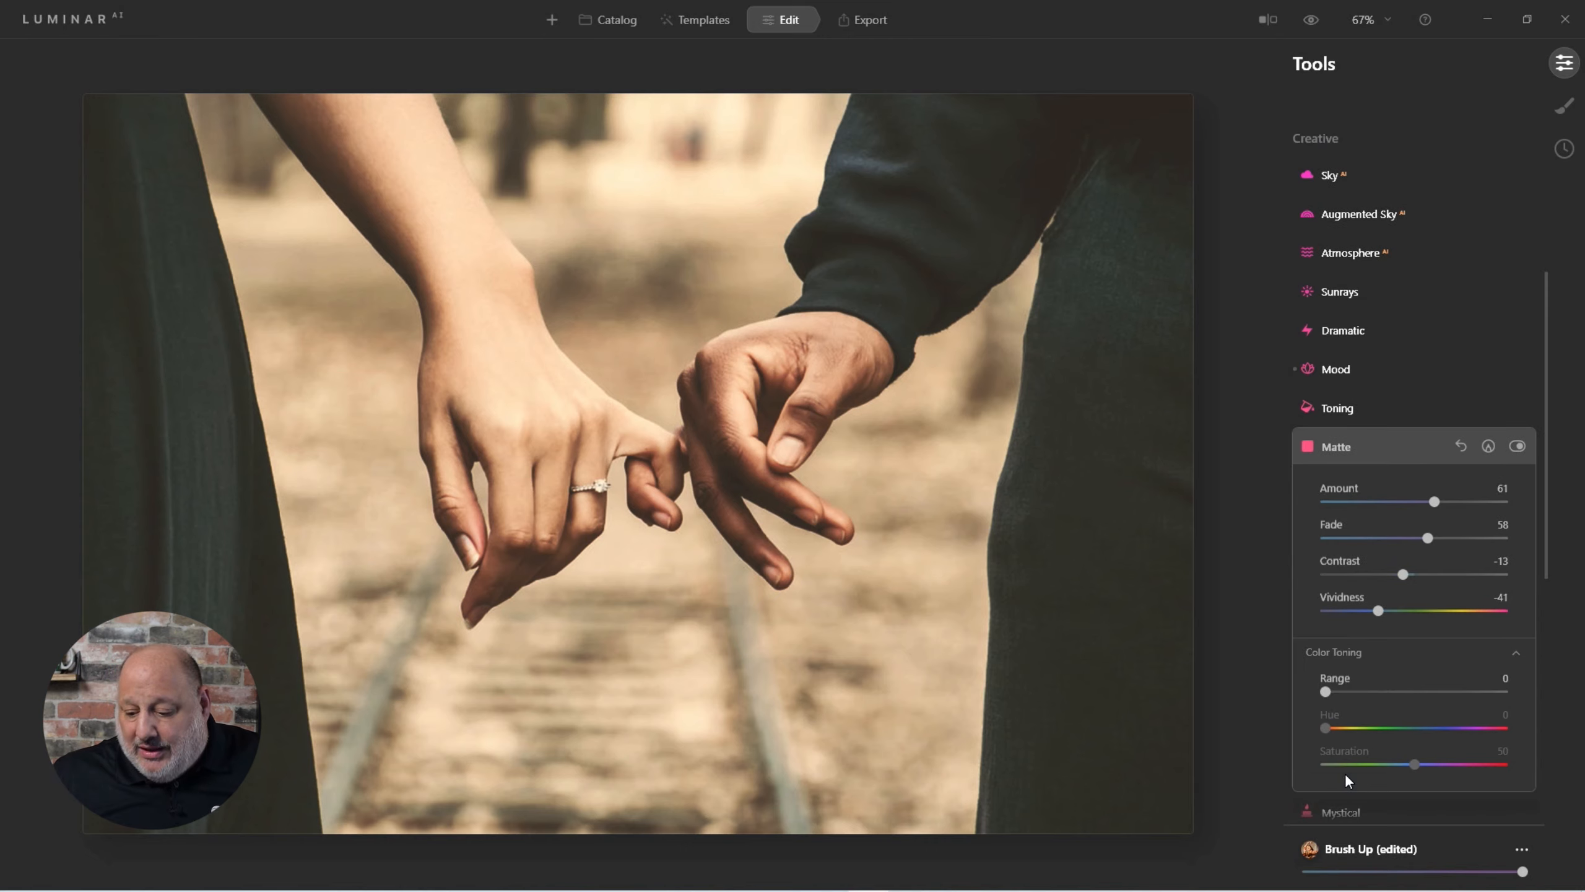
pyautogui.scroll(-3, 1355, 734)
pyautogui.moveTo(1329, 606); pyautogui.dragTo(1429, 703)
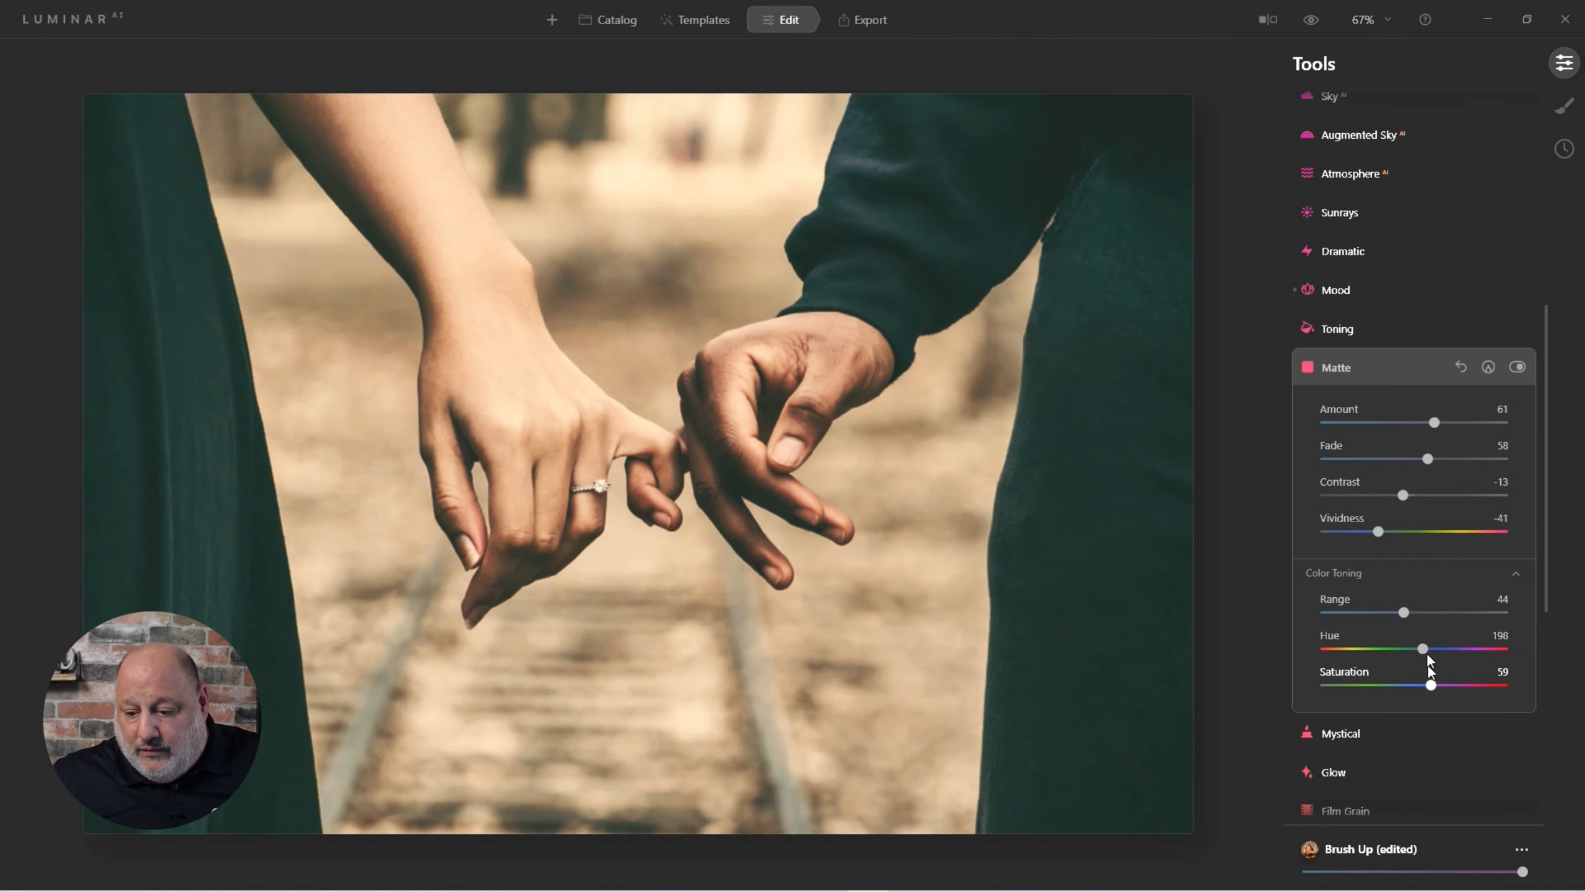
pyautogui.moveTo(1402, 613); pyautogui.dragTo(1453, 613)
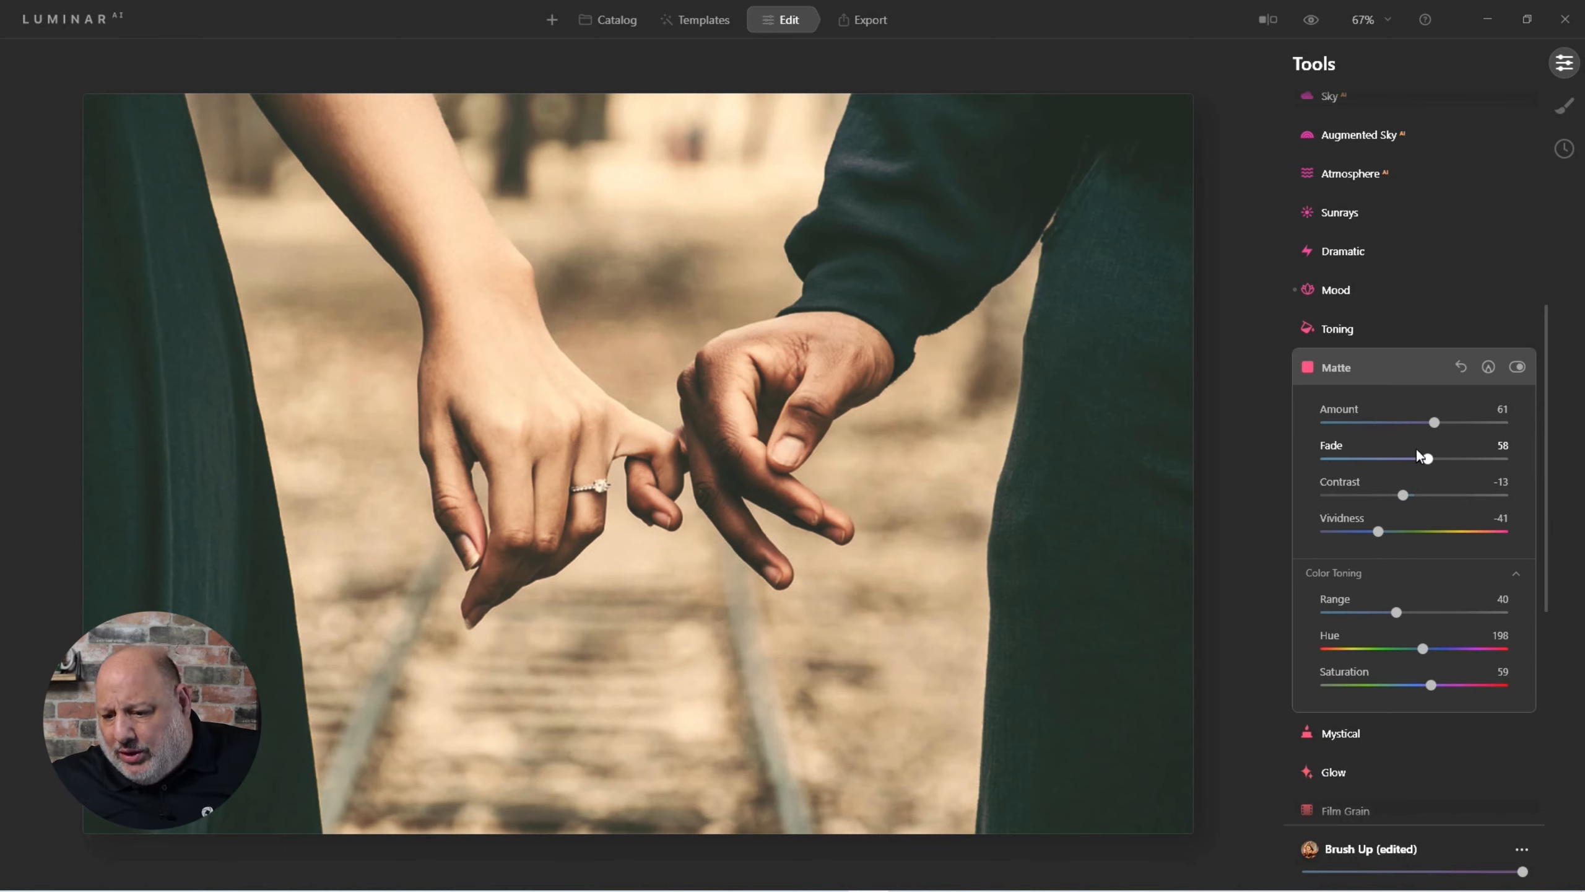
# Deepen the photo's light settings with Blacks at -67 and Smart Contrast at 23.
pyautogui.scroll(9, 1417, 449)
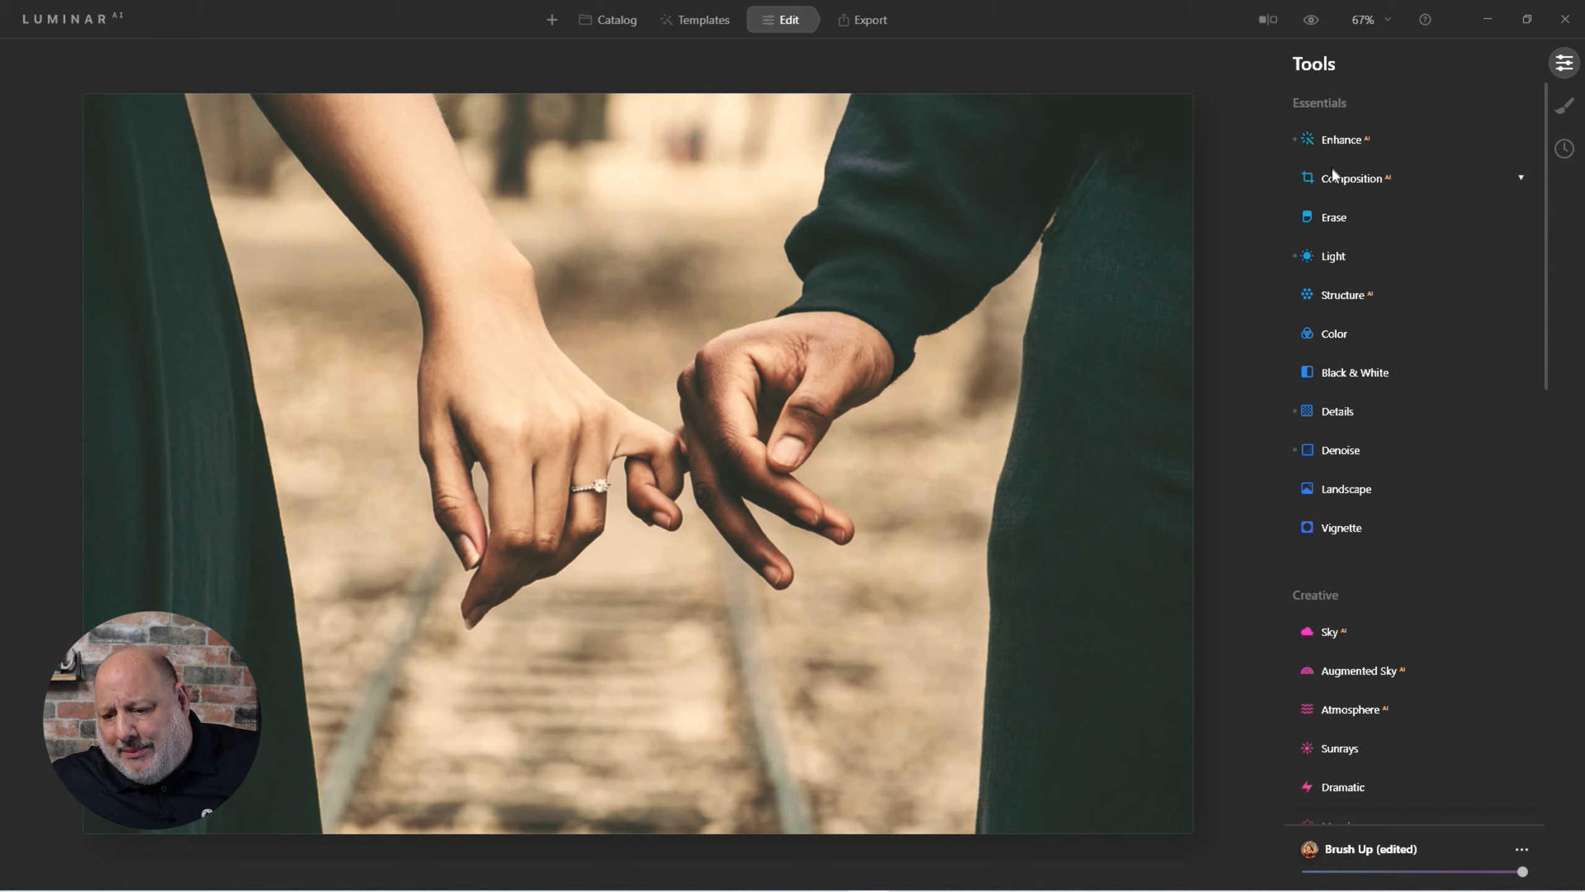
pyautogui.click(1330, 257)
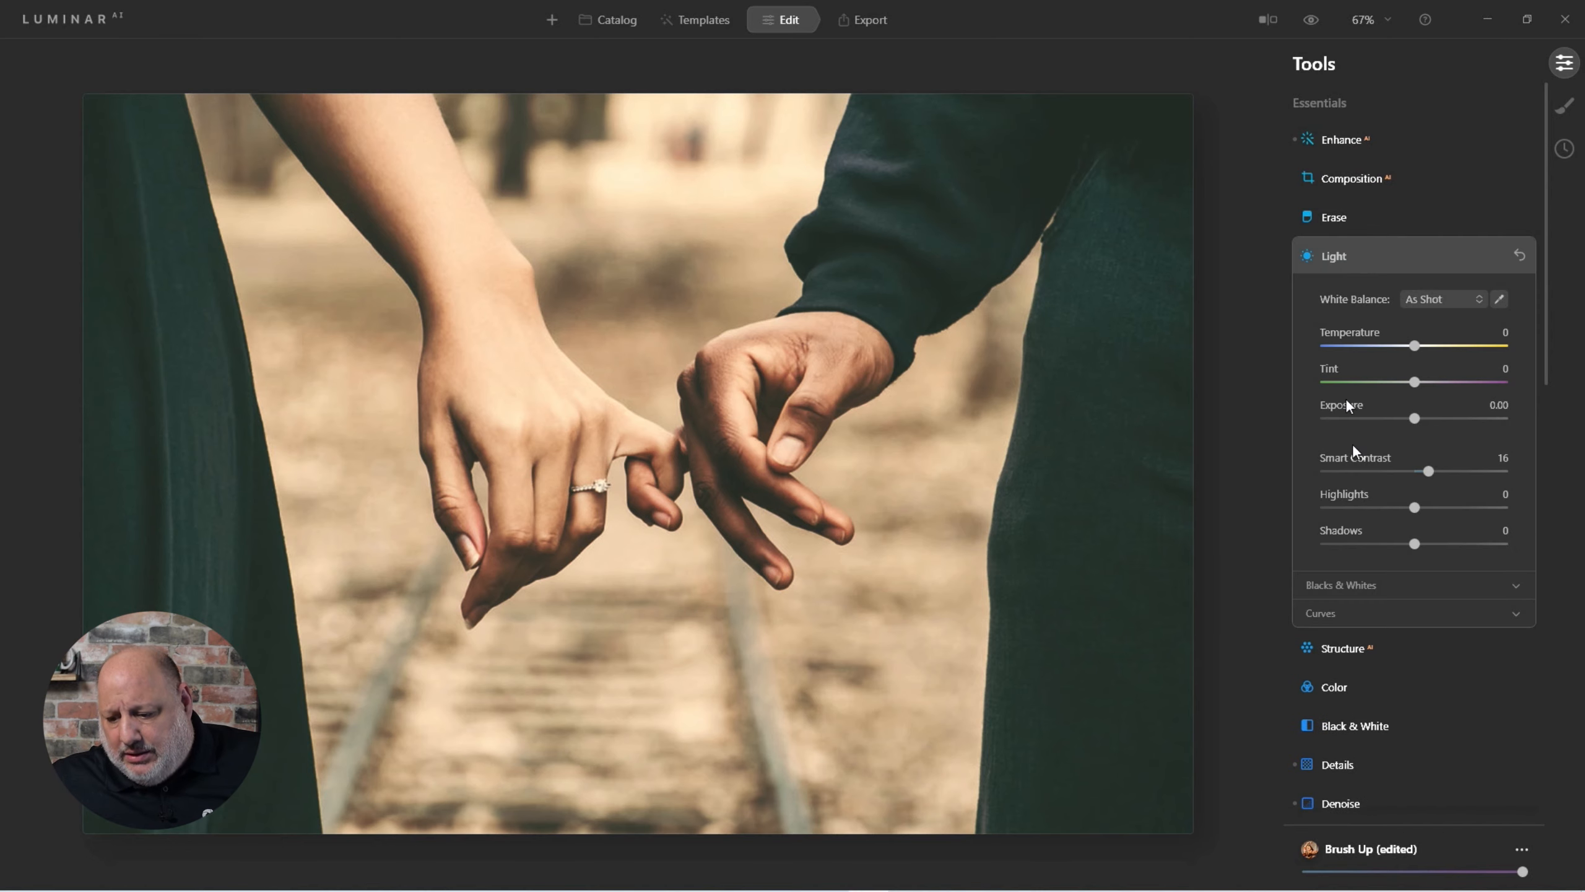
pyautogui.click(1385, 585)
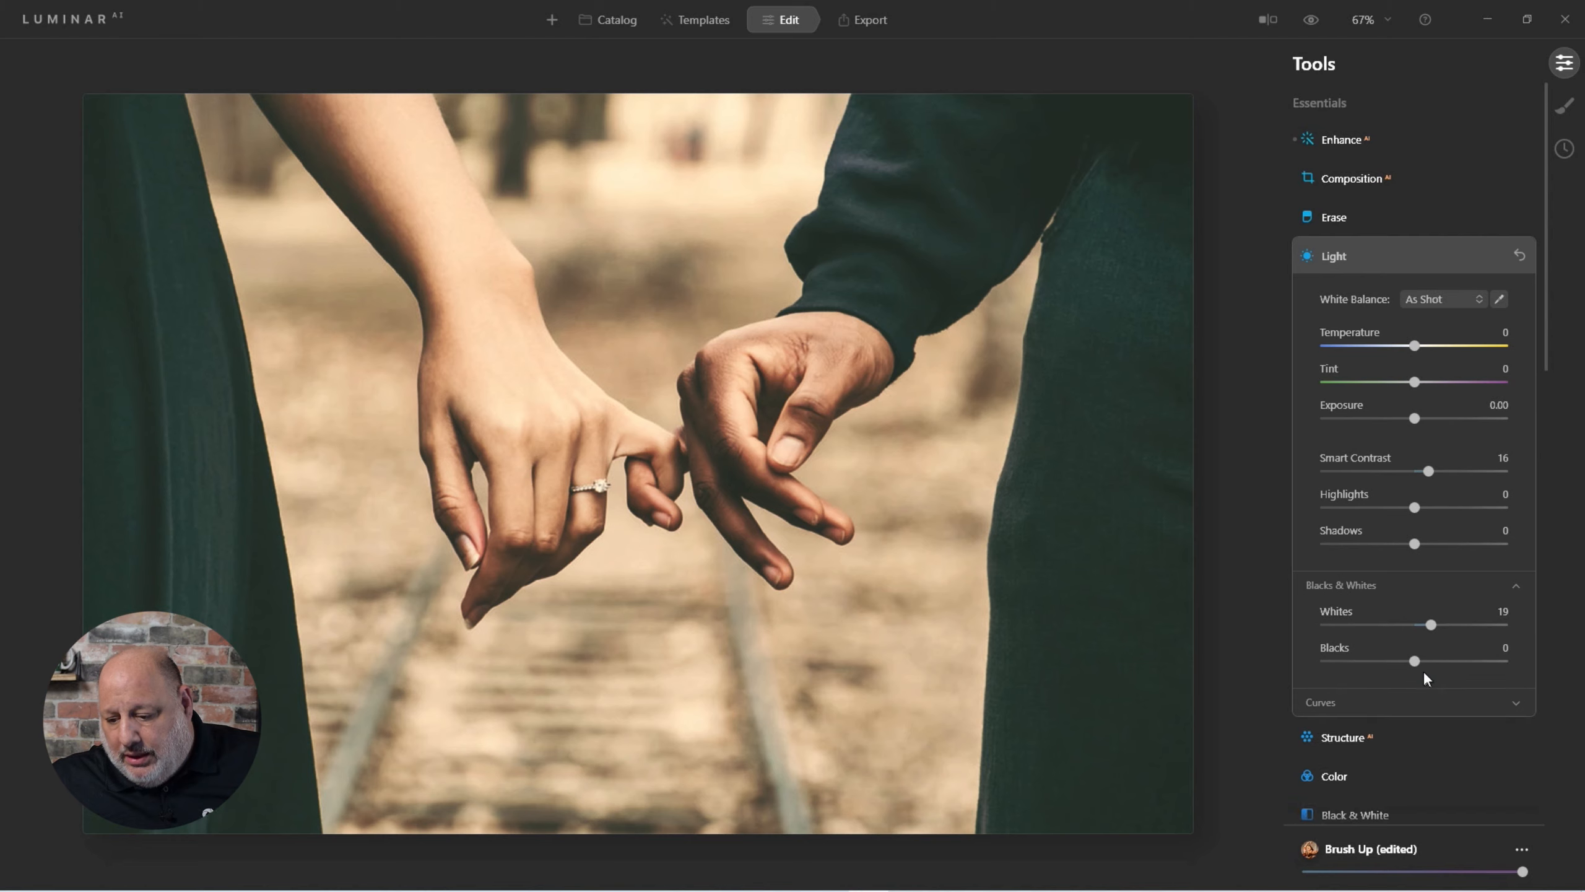
pyautogui.moveTo(1409, 662); pyautogui.dragTo(1355, 673)
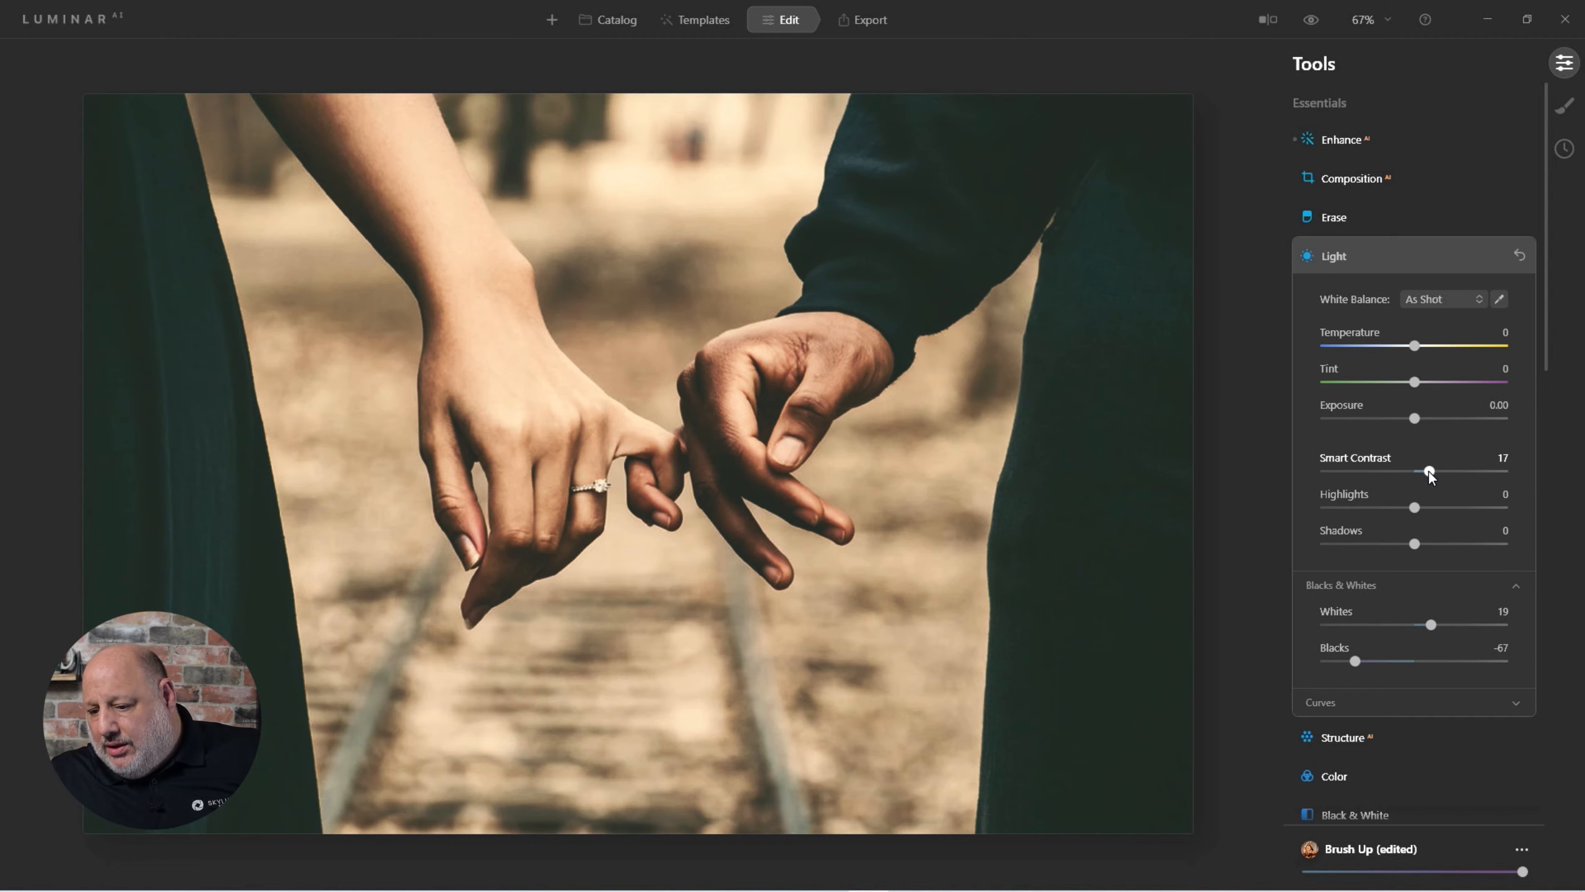
pyautogui.moveTo(1430, 473); pyautogui.dragTo(1435, 473)
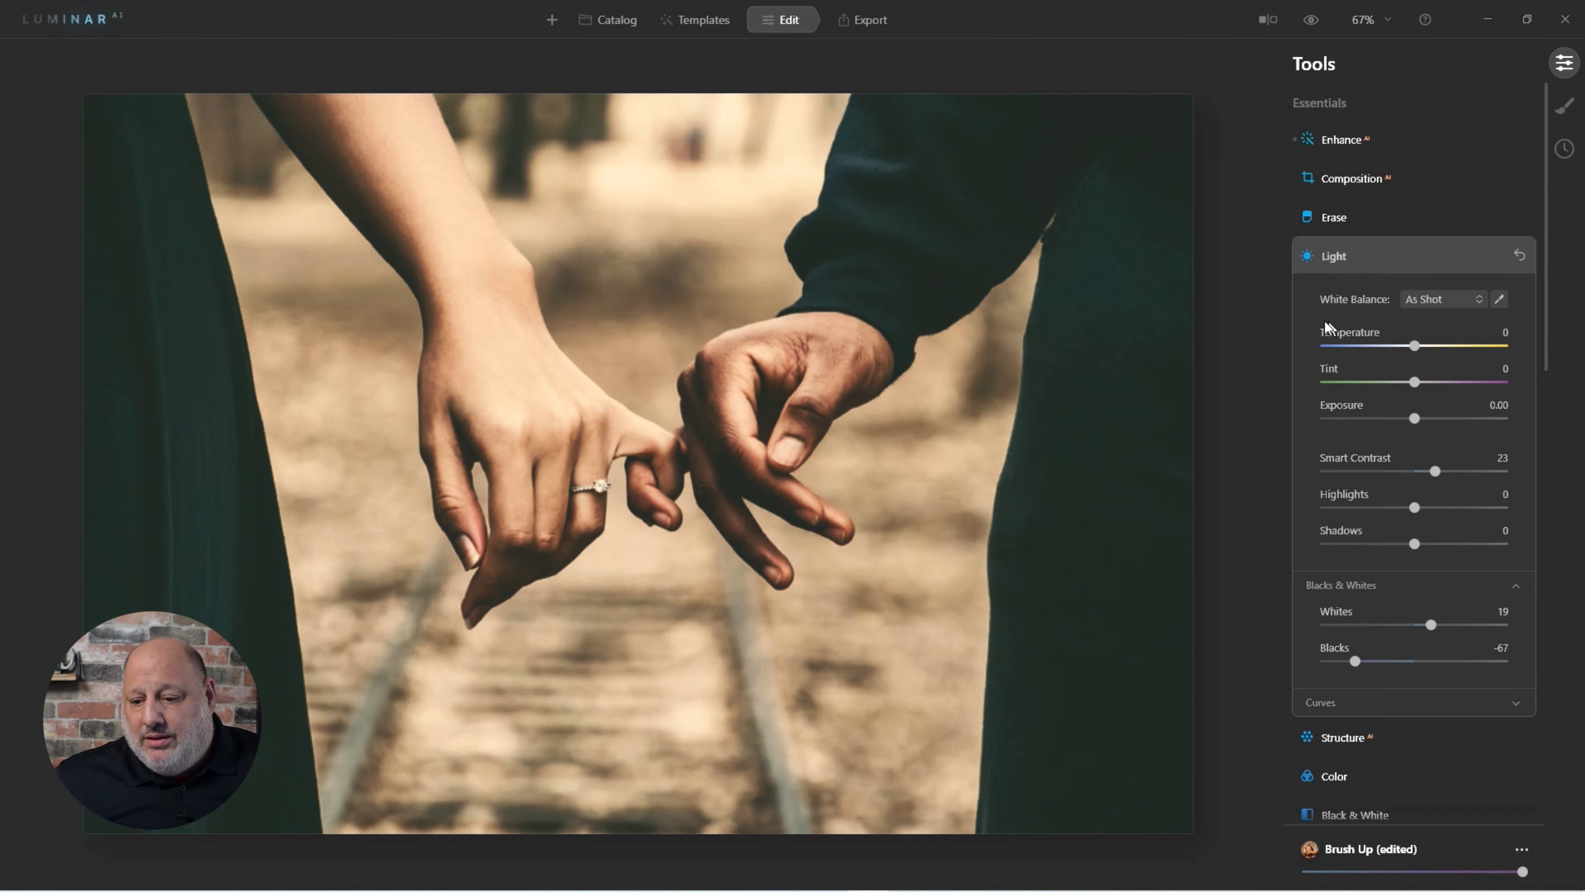
pyautogui.click(1330, 257)
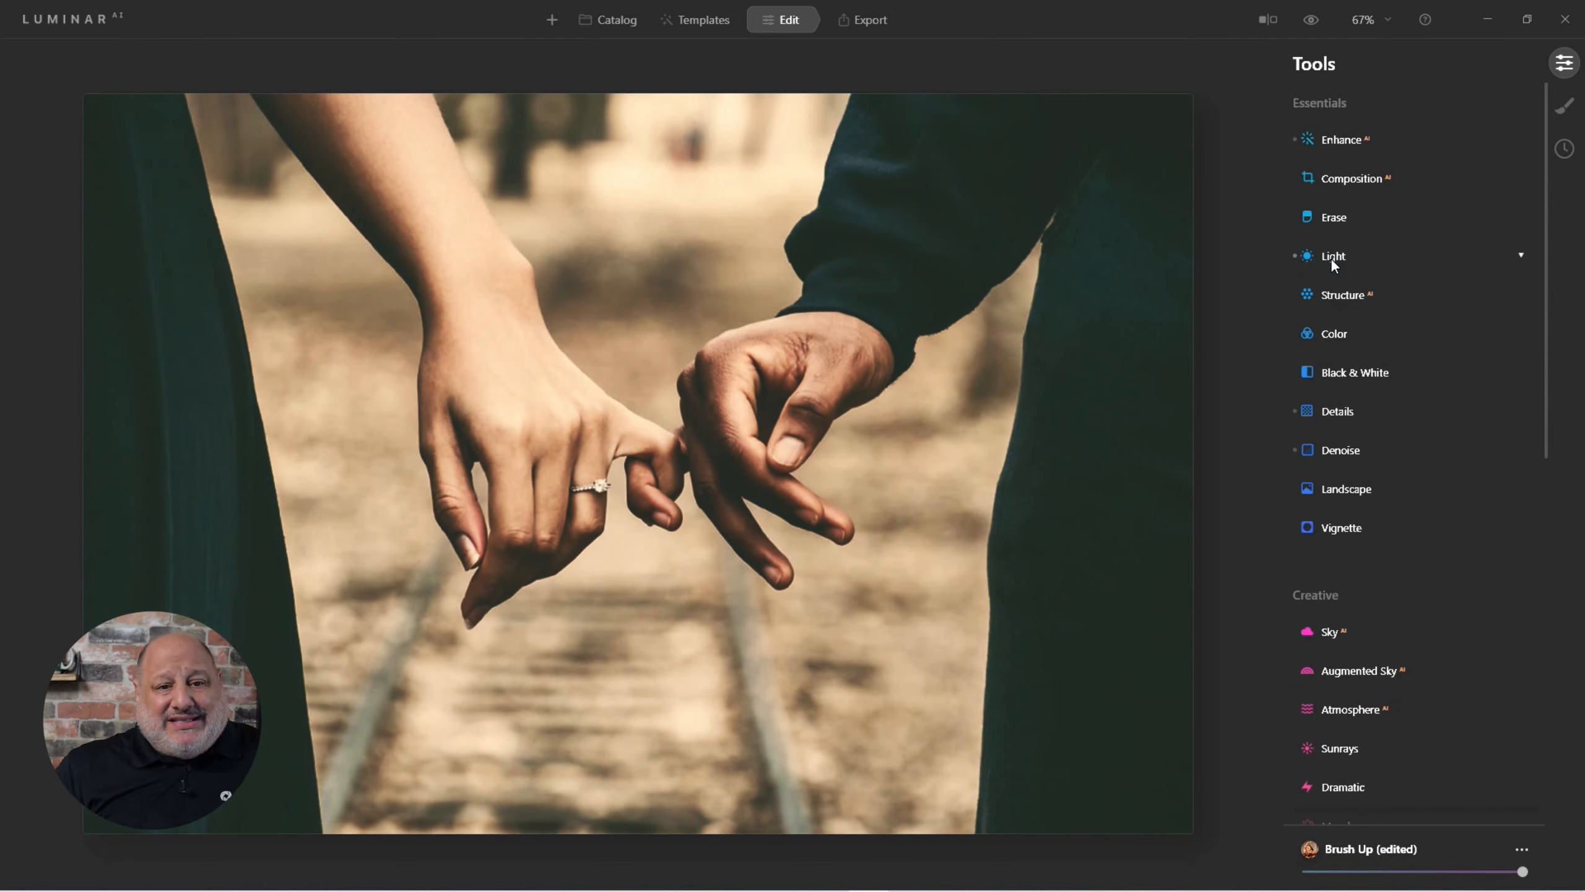
# Save the edited Brush Up adjustments as a custom template and open the My Templates collection.
pyautogui.click(1520, 846)
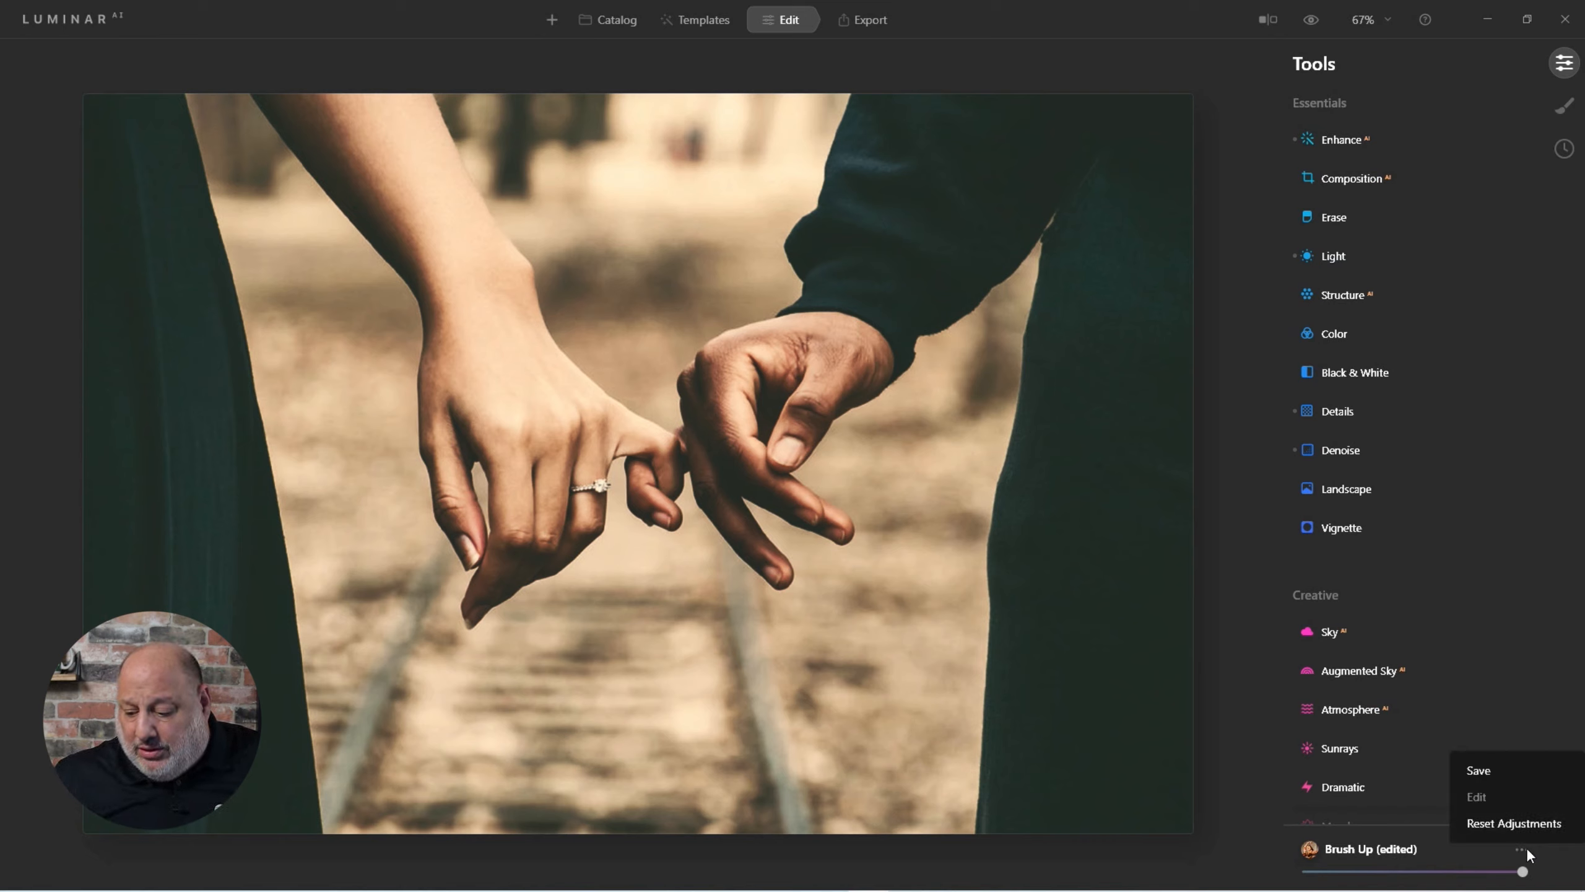
pyautogui.click(1478, 769)
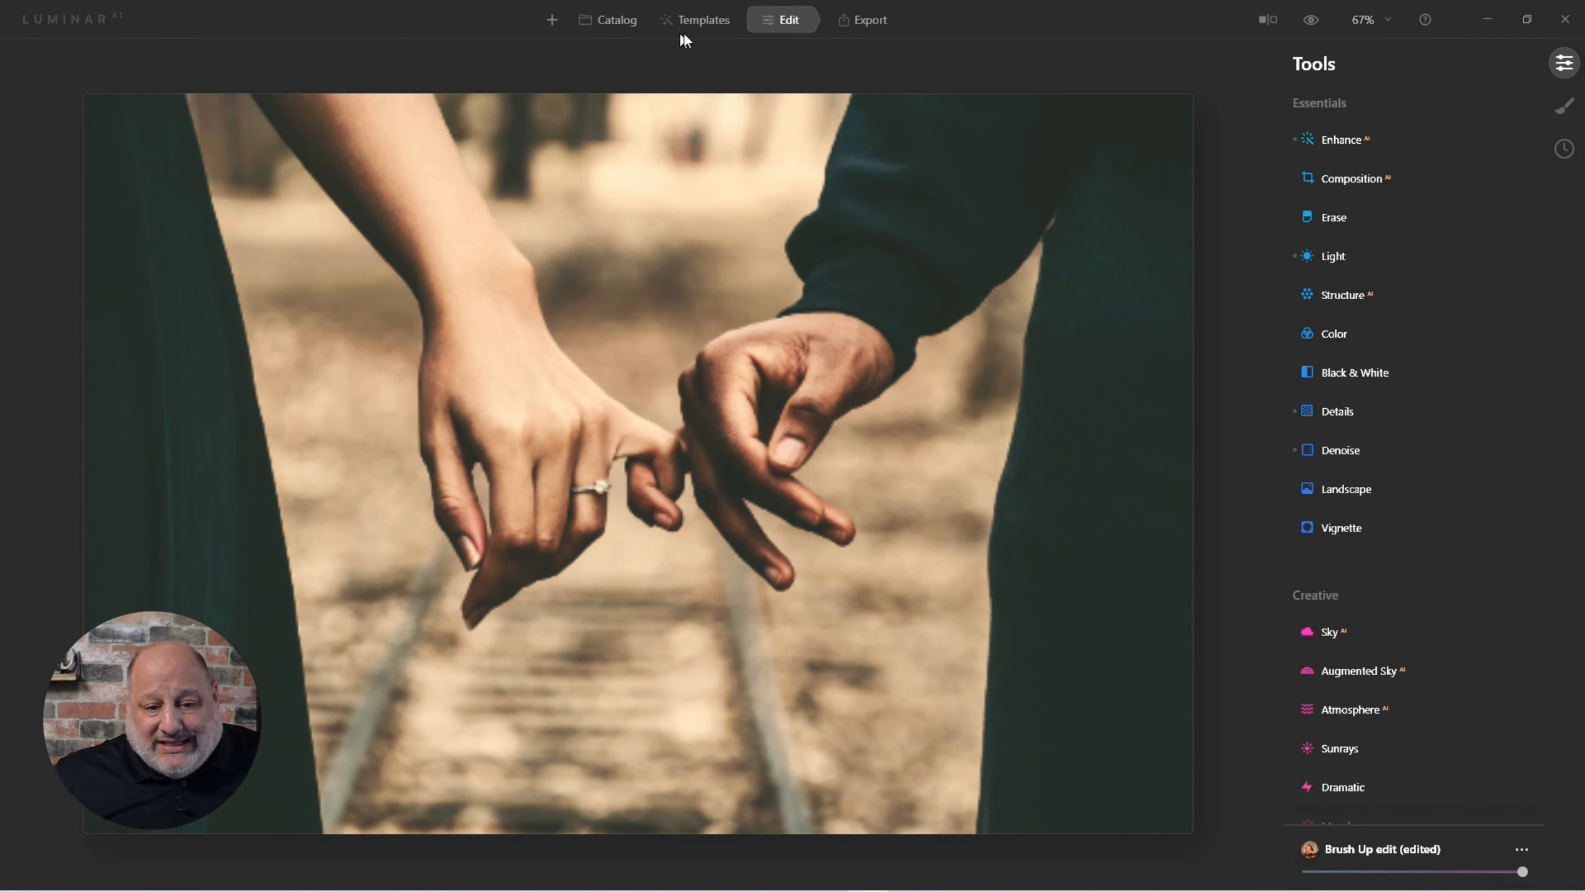
pyautogui.click(703, 22)
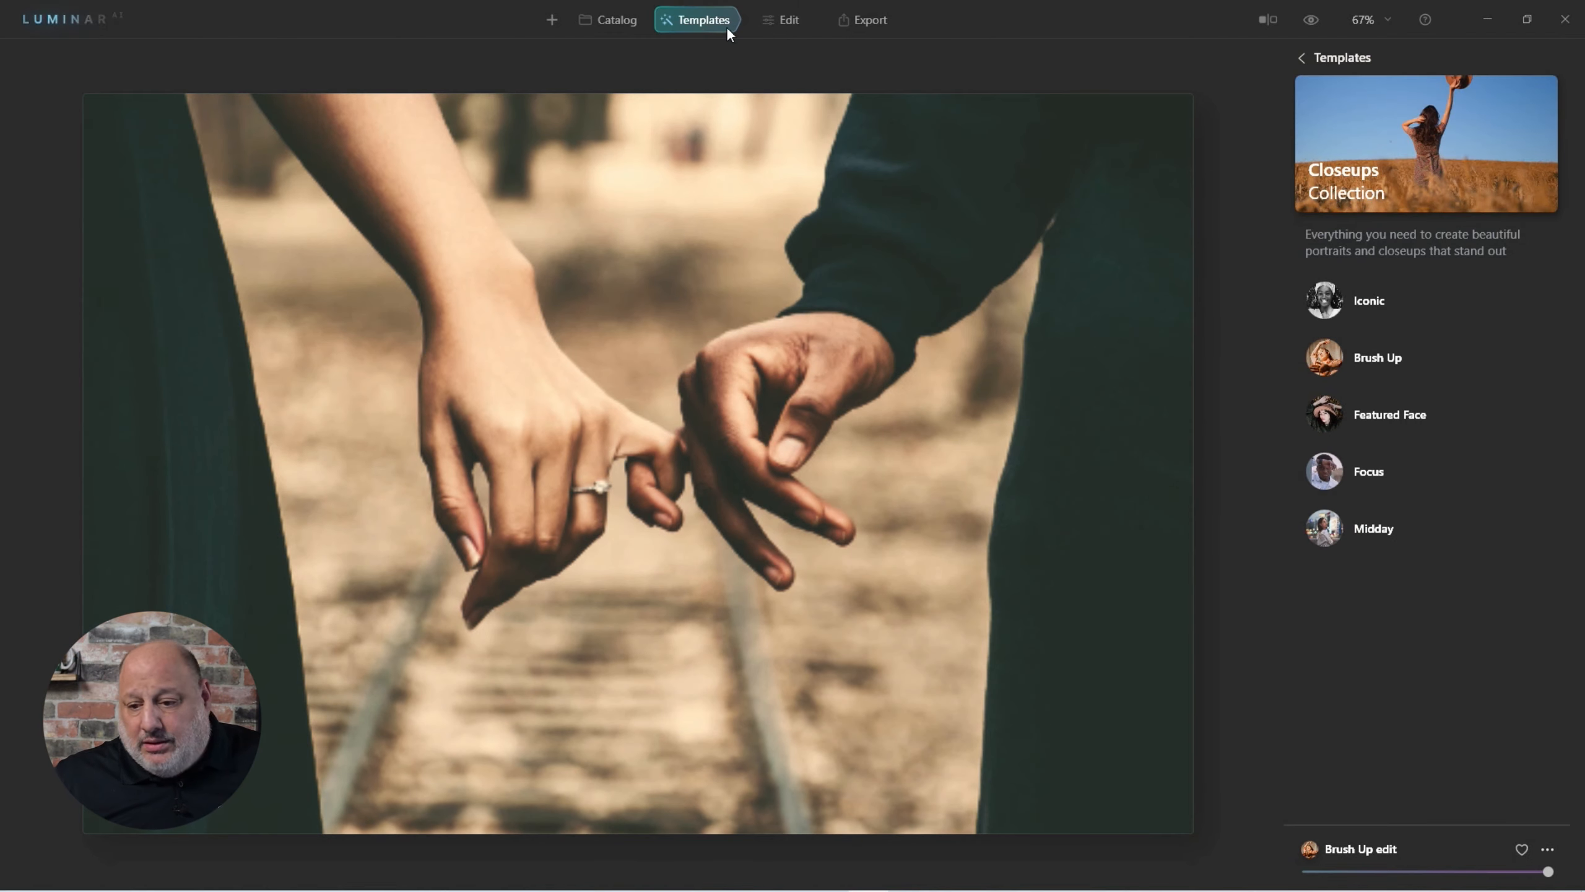
pyautogui.click(1302, 57)
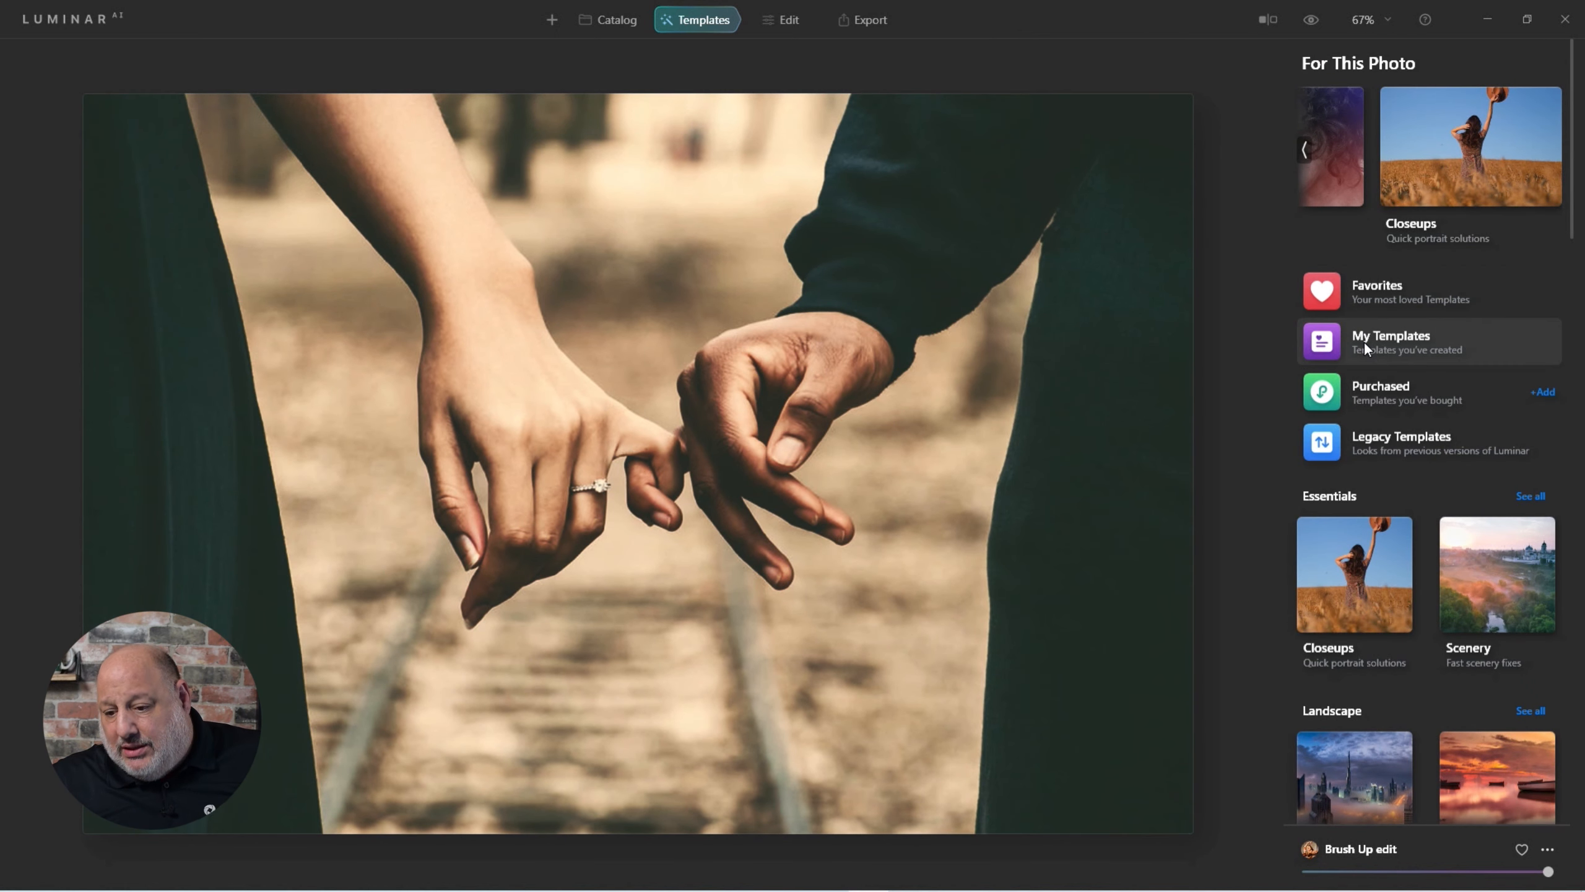
pyautogui.click(1407, 335)
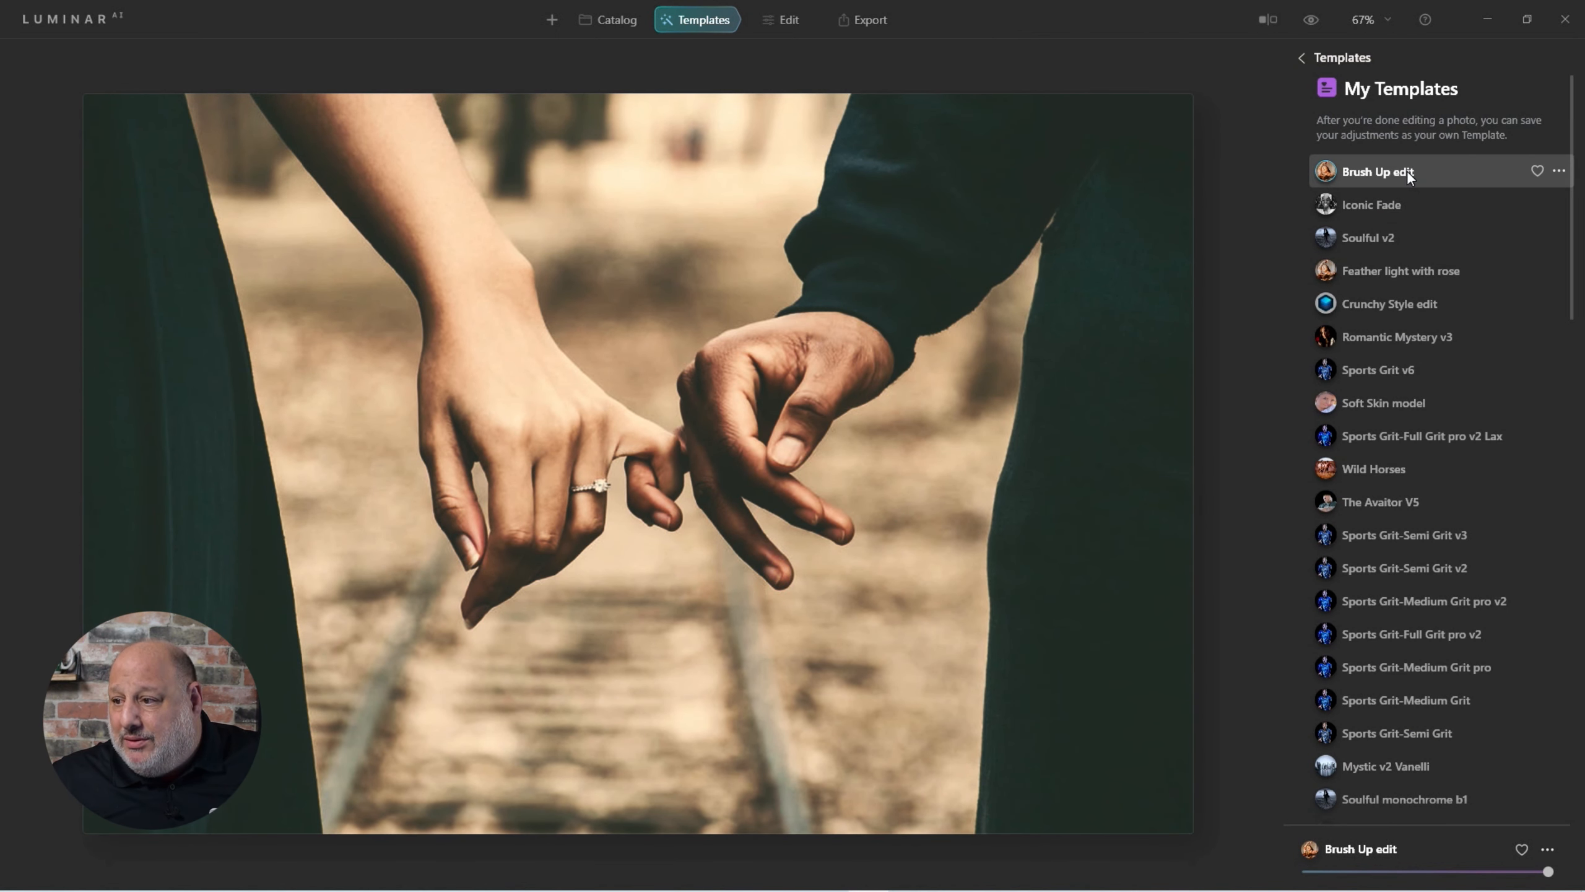
# Rename the Brush Up edit template to Brush Up Fade.
pyautogui.click(1559, 172)
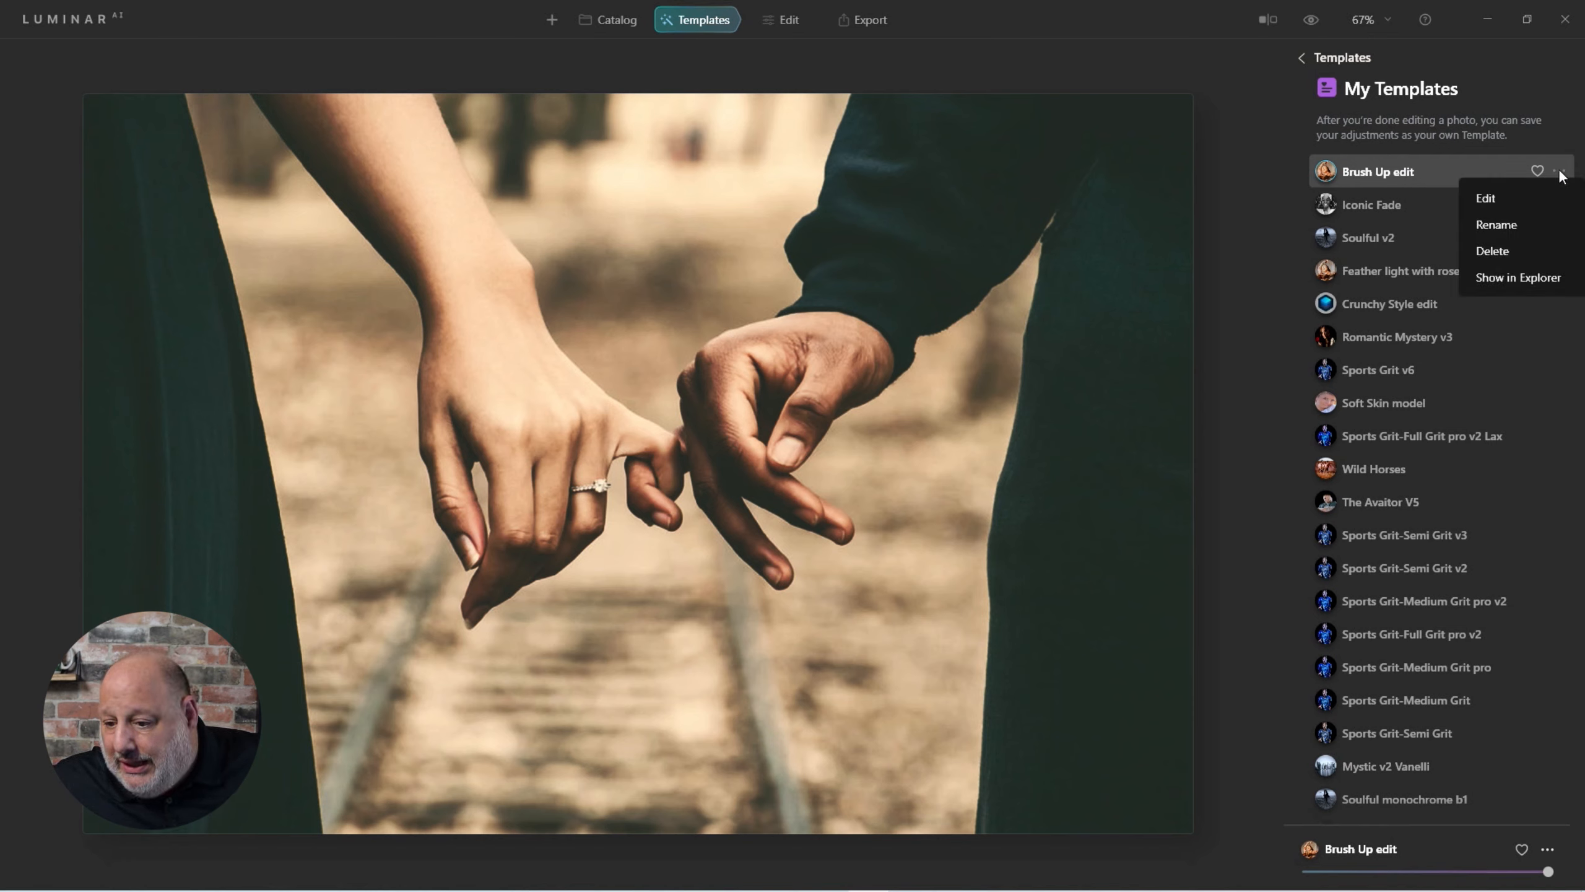
pyautogui.click(1518, 222)
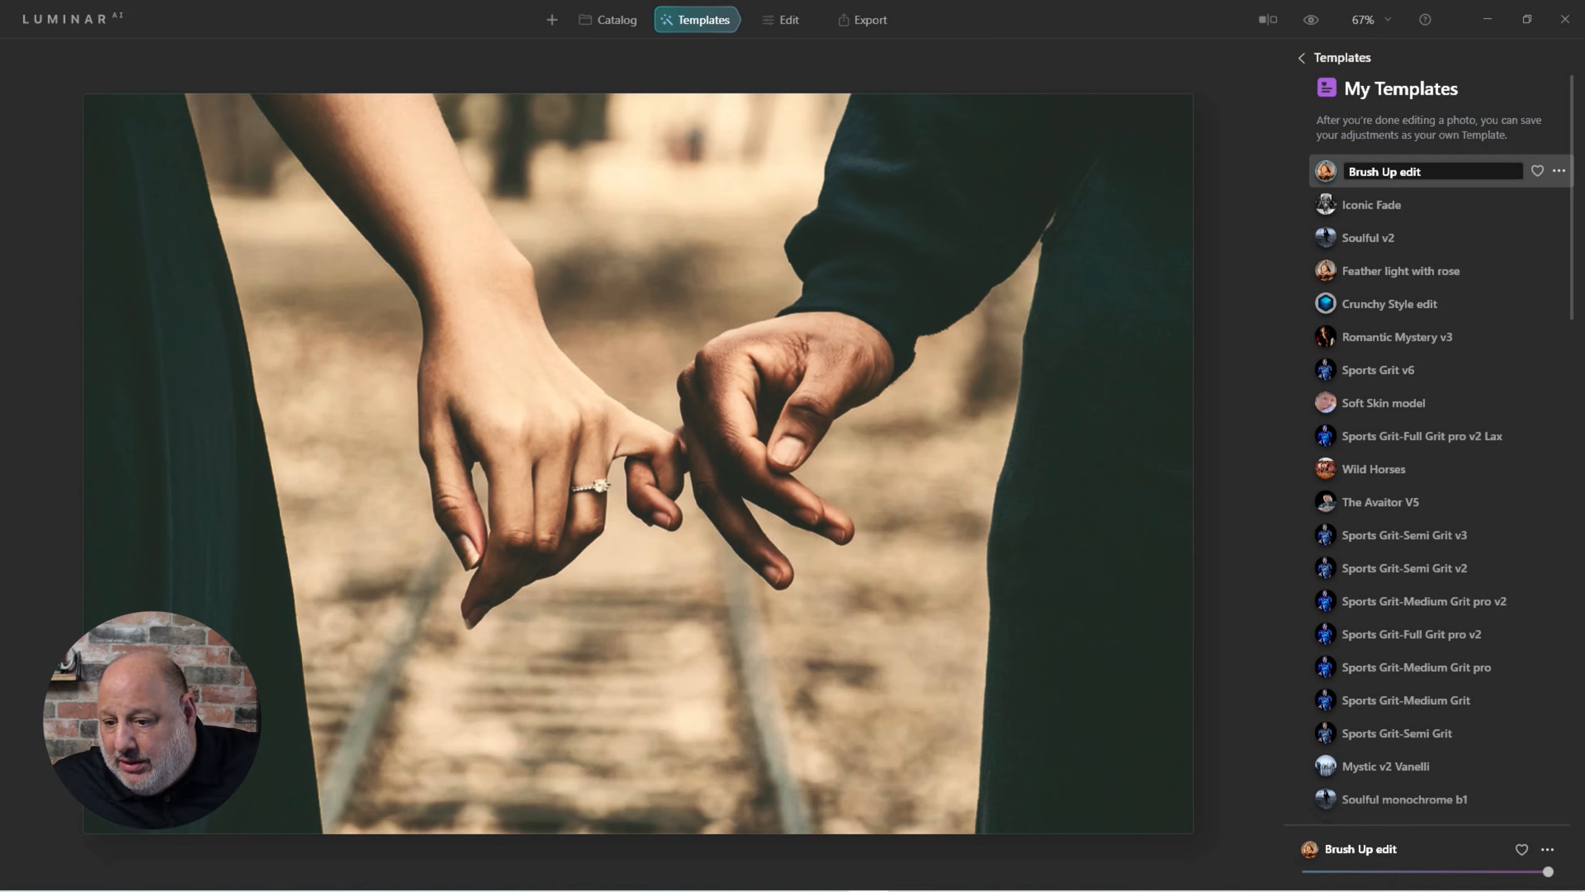
pyautogui.hotkey('ctrl', 'shift', 'Left')
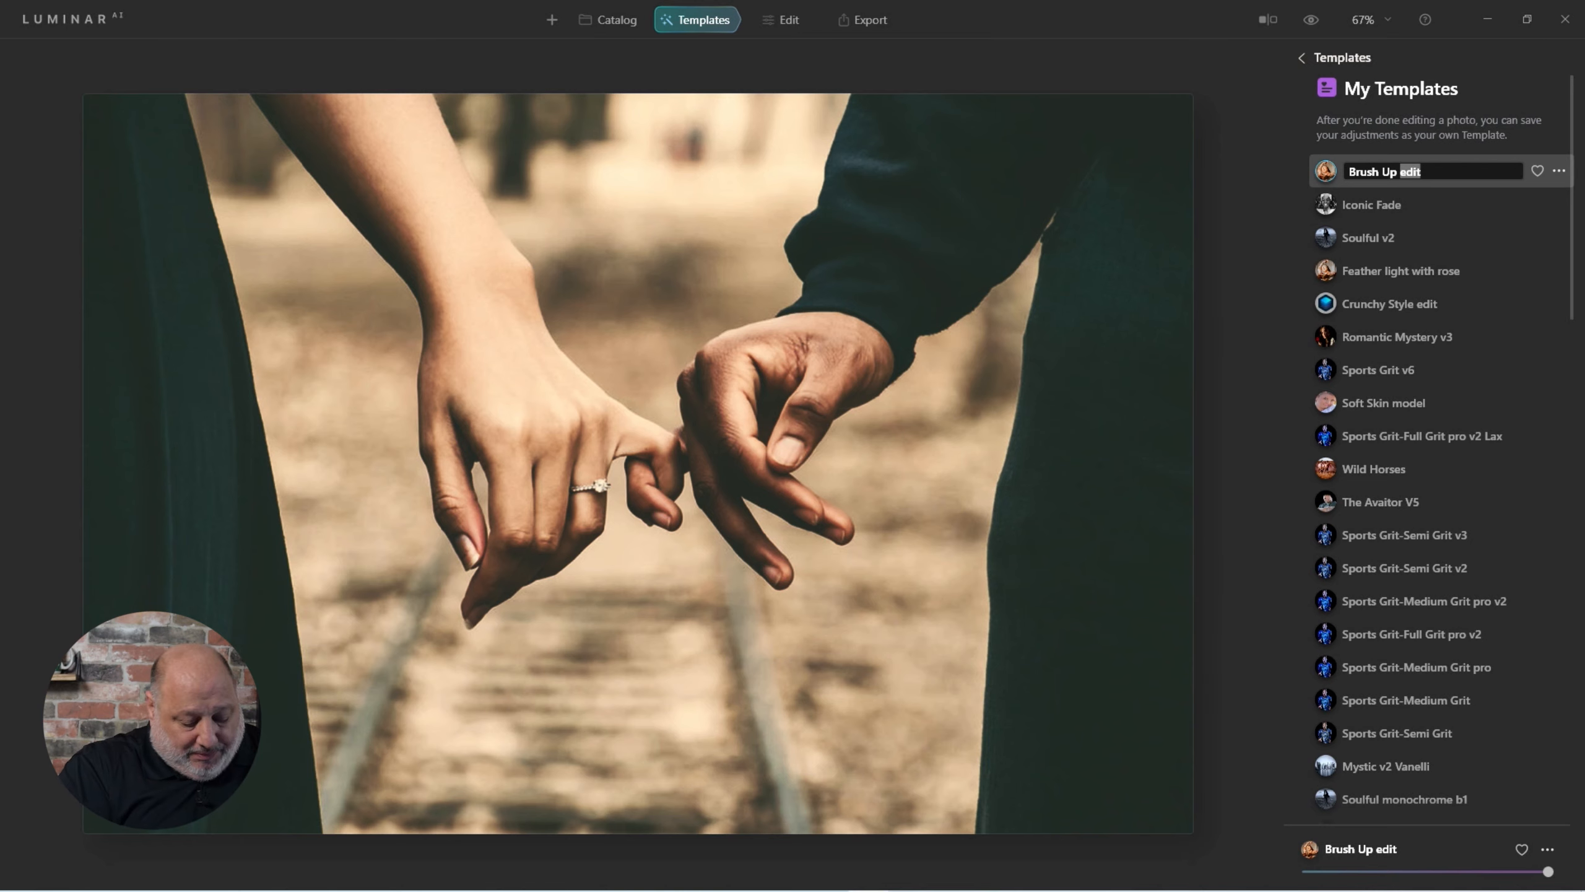
pyautogui.write('Fade')
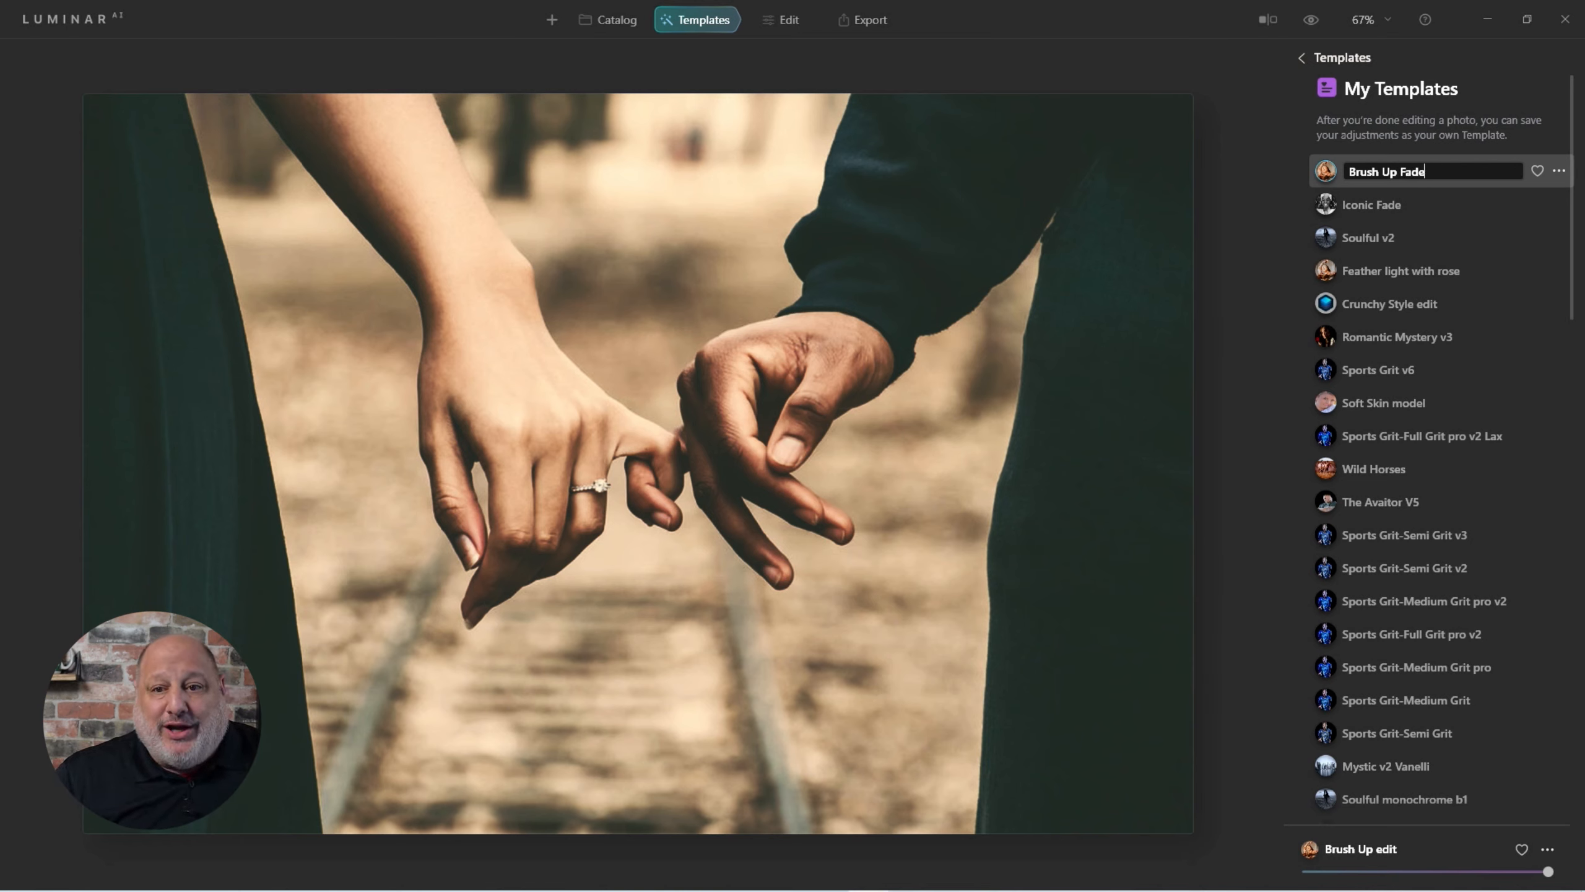
pyautogui.press('Return')
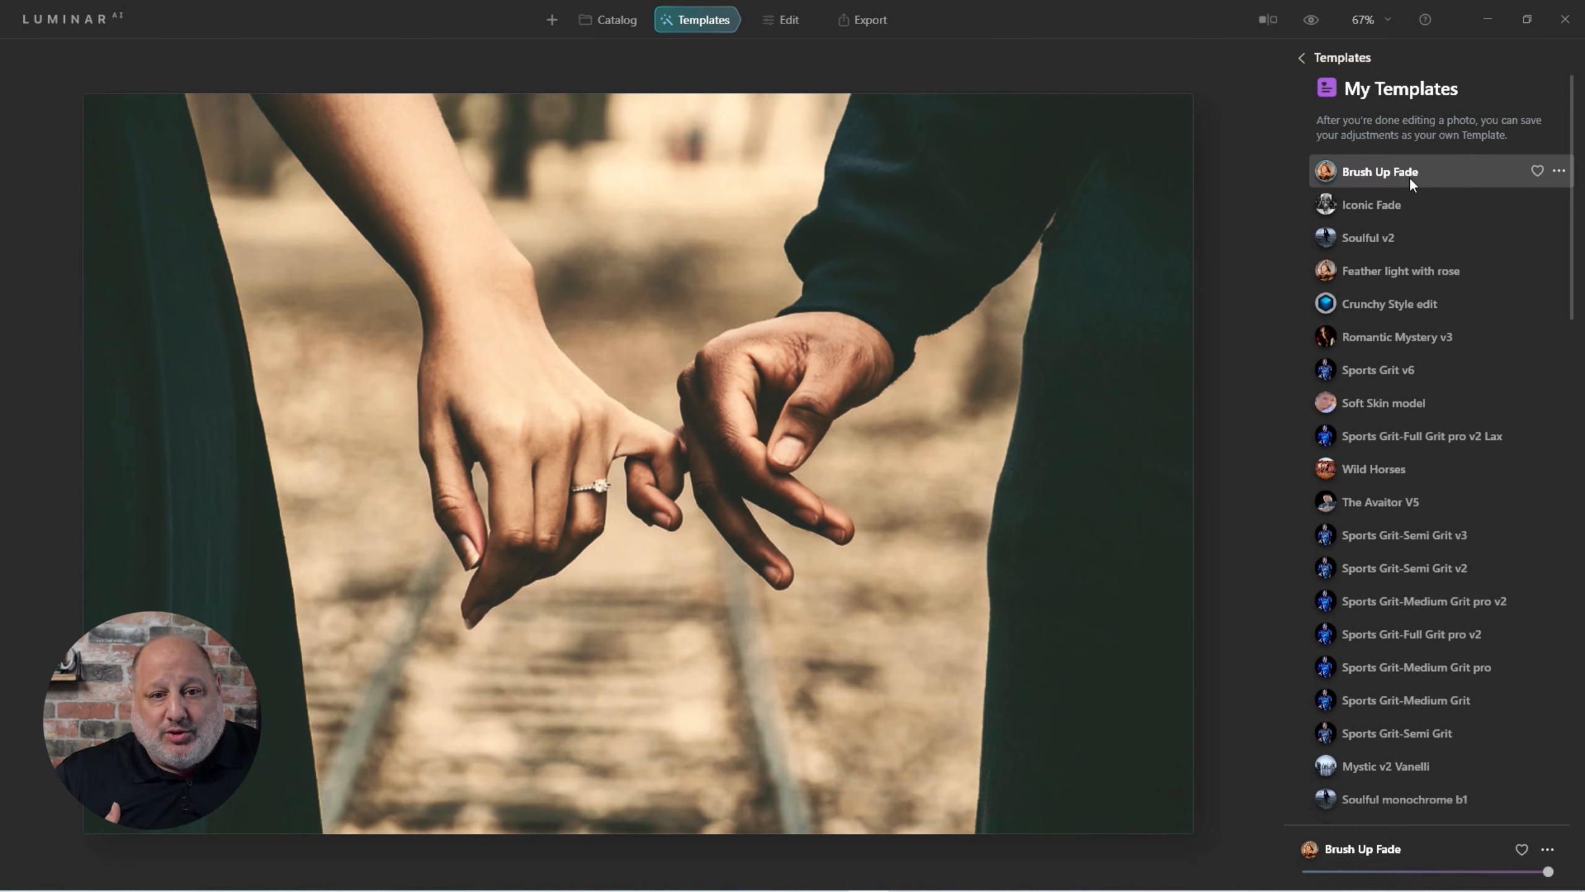
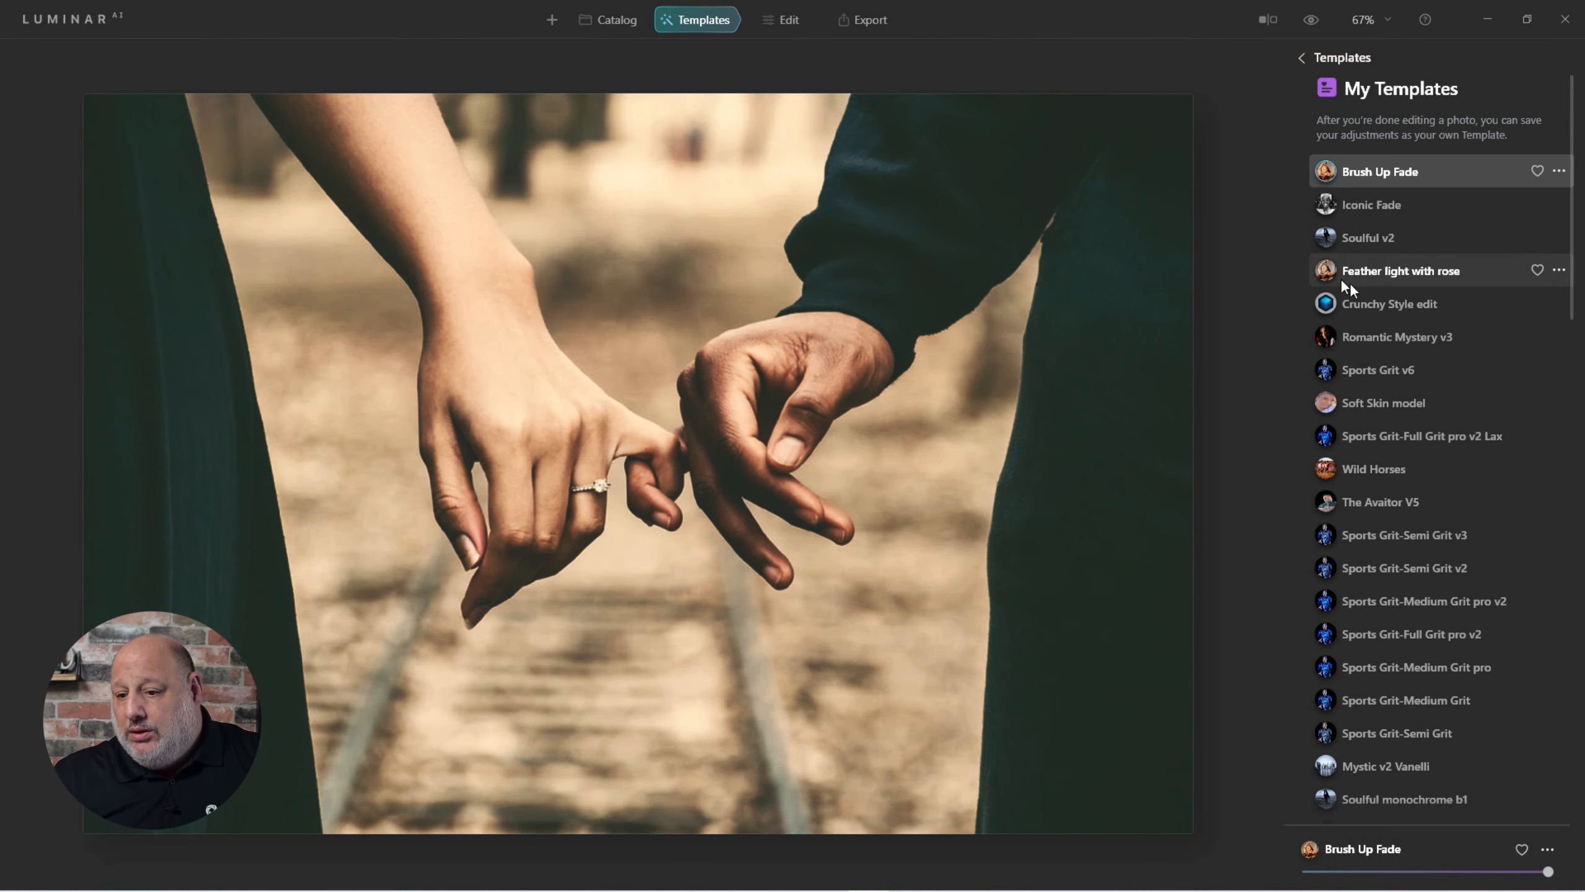
# Bring back the editing tools and inspect the hands at 100% zoom before zooming out to 64%.
pyautogui.scroll(3, 792, 235)
pyautogui.click(769, 24)
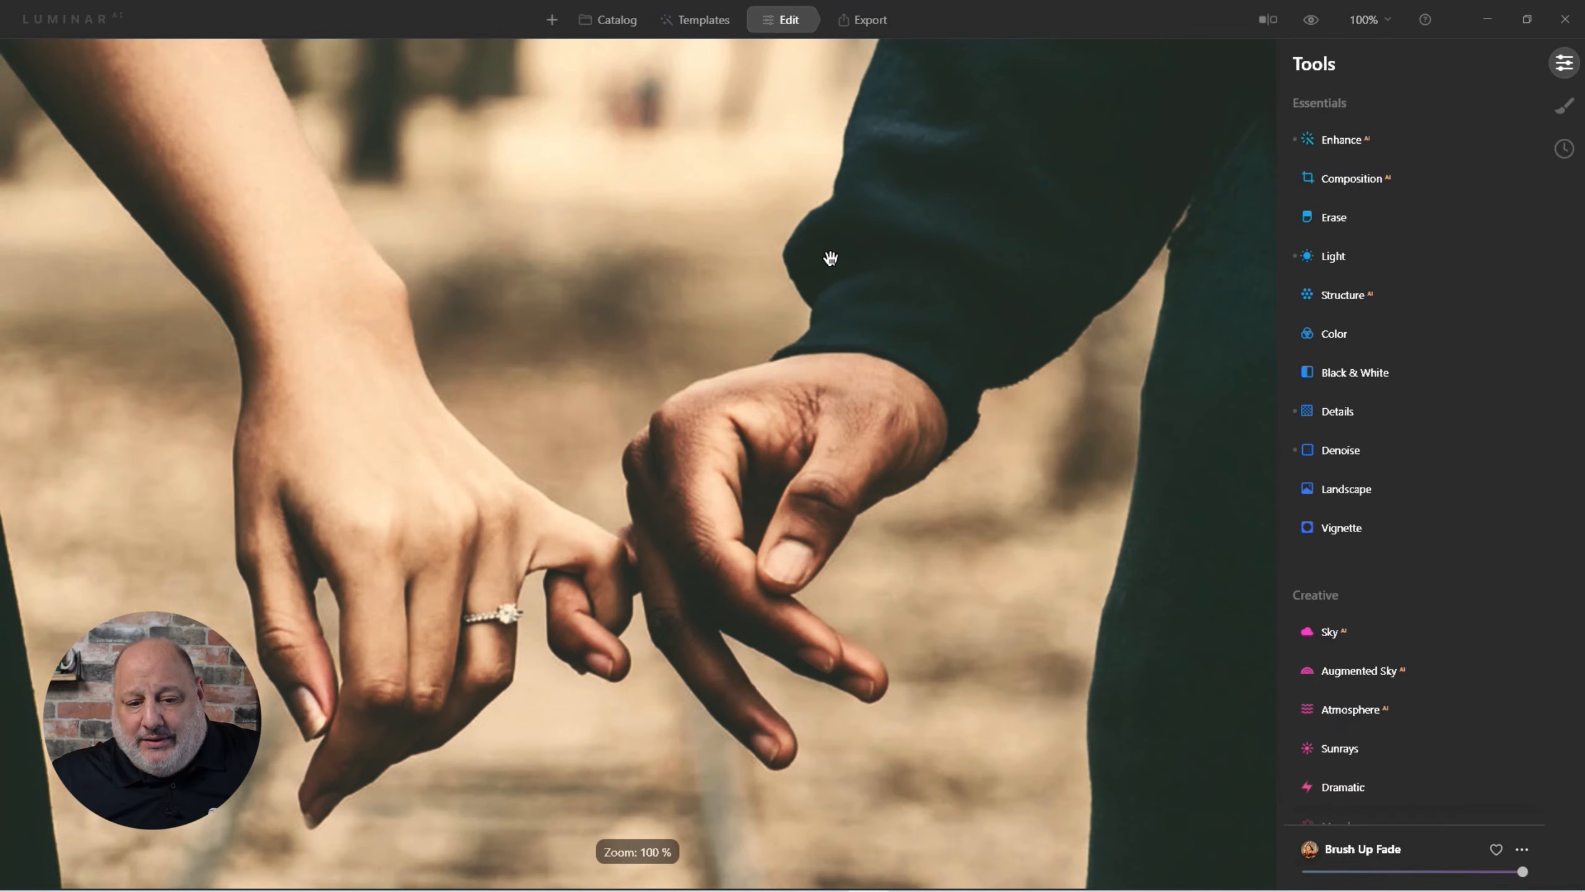
pyautogui.scroll(1, 842, 257)
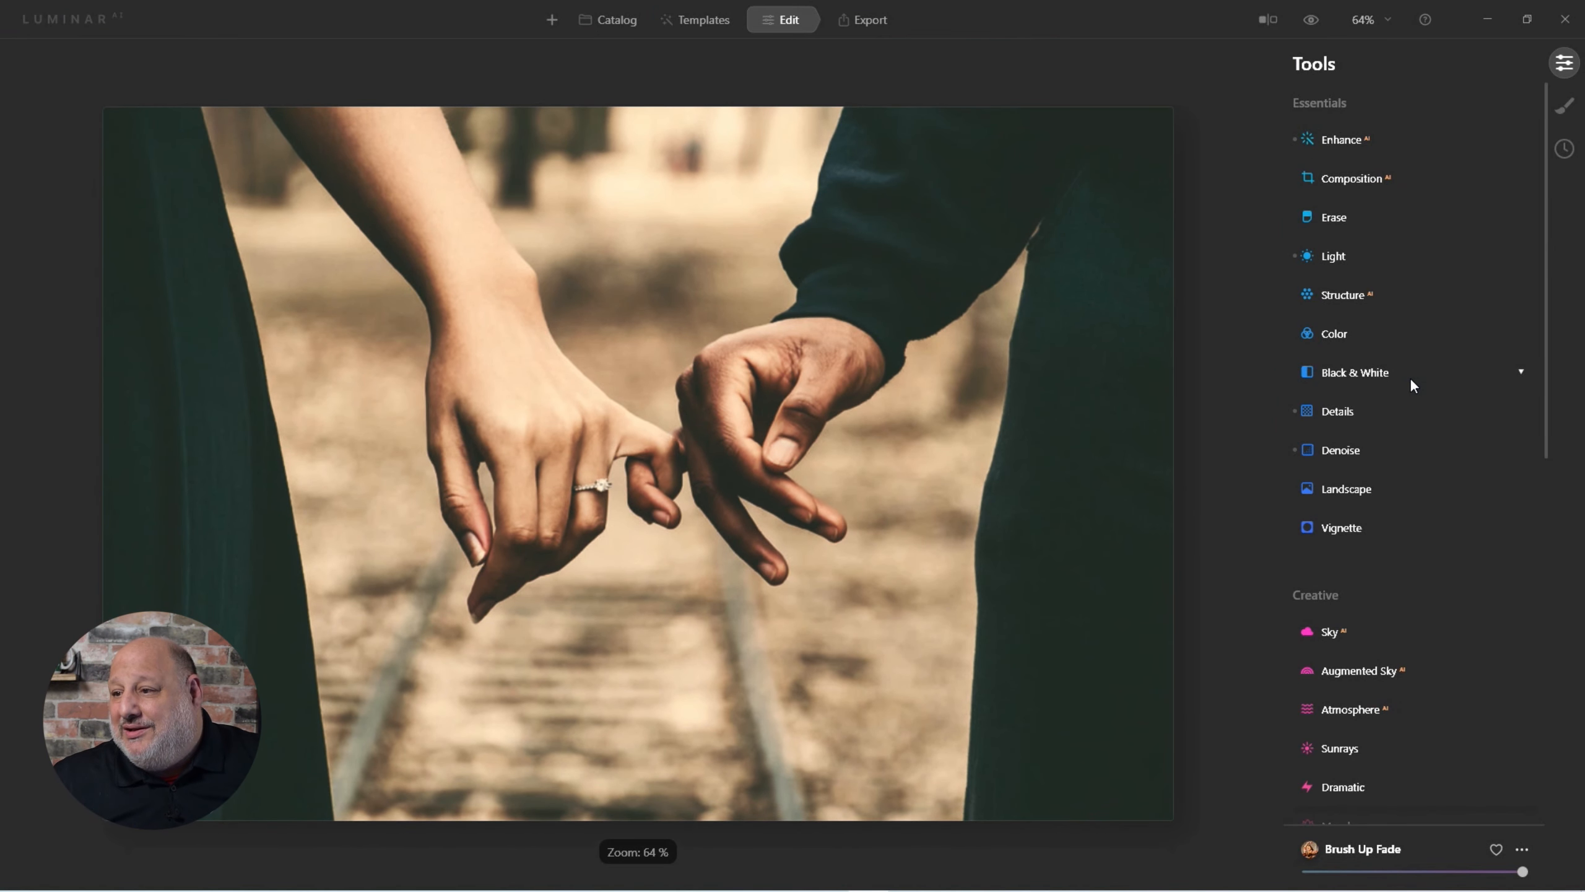
# In the Color tool's HSL settings, set the Yellow luminance to 41.
pyautogui.click(1337, 335)
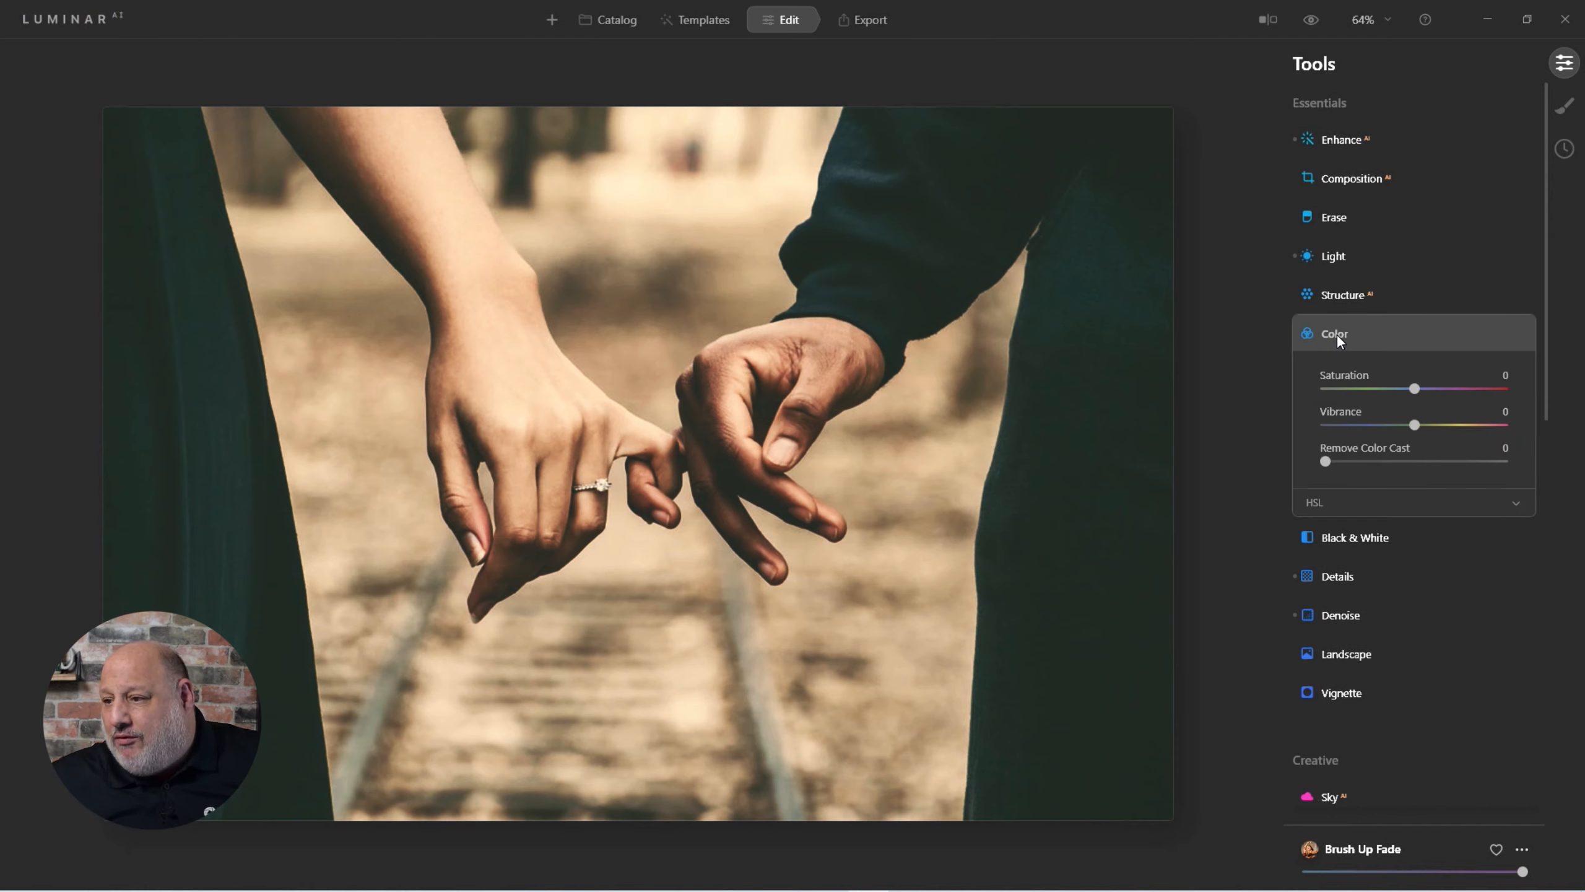
pyautogui.click(1314, 500)
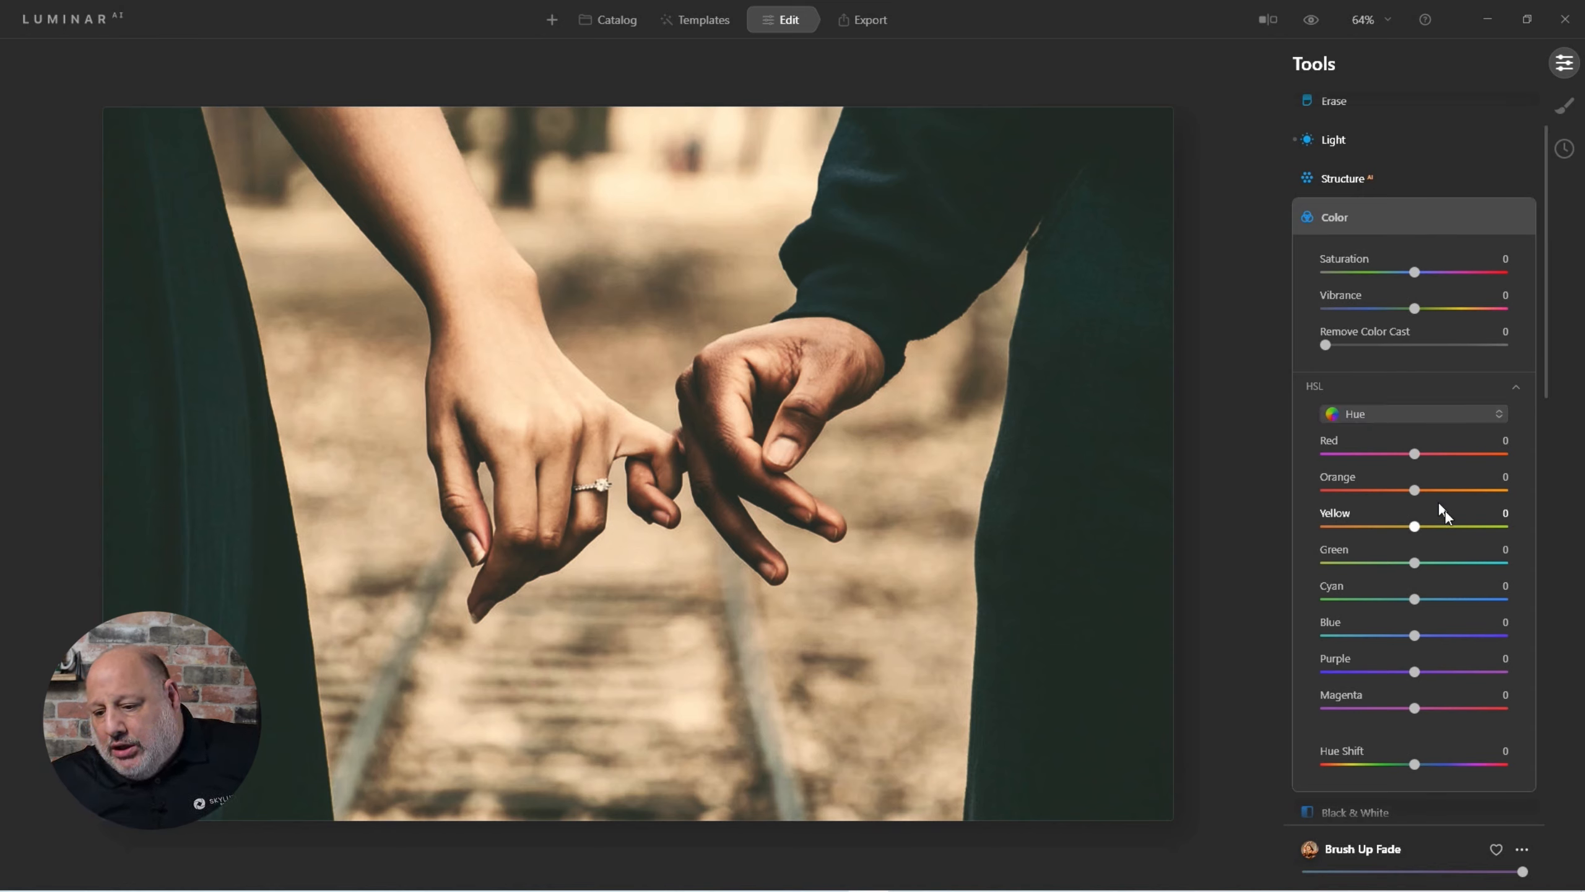
pyautogui.click(1385, 415)
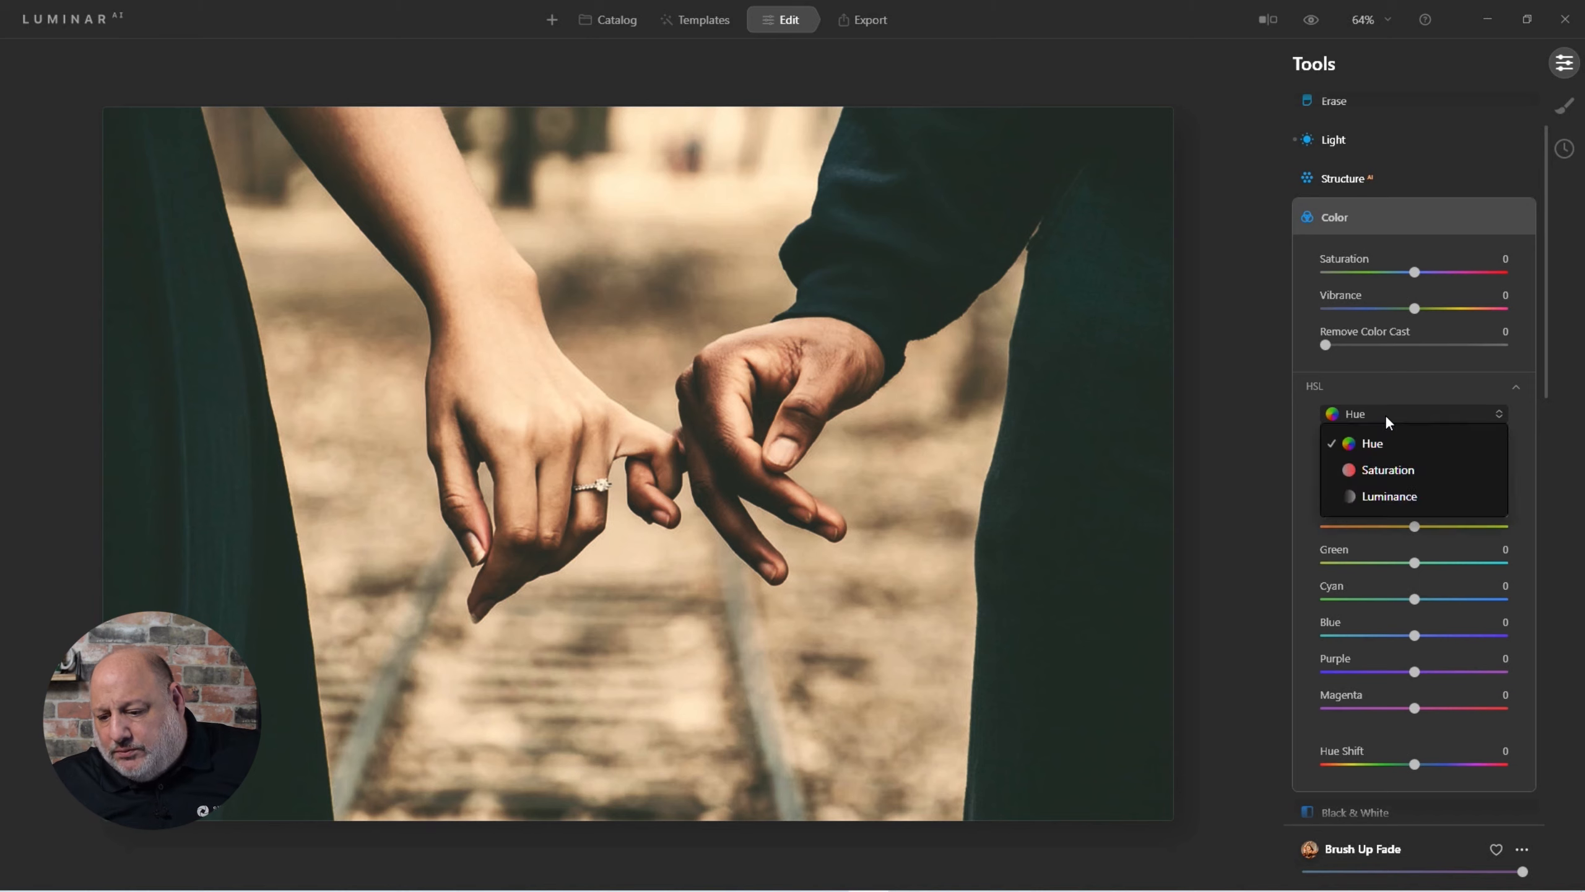
pyautogui.click(1382, 496)
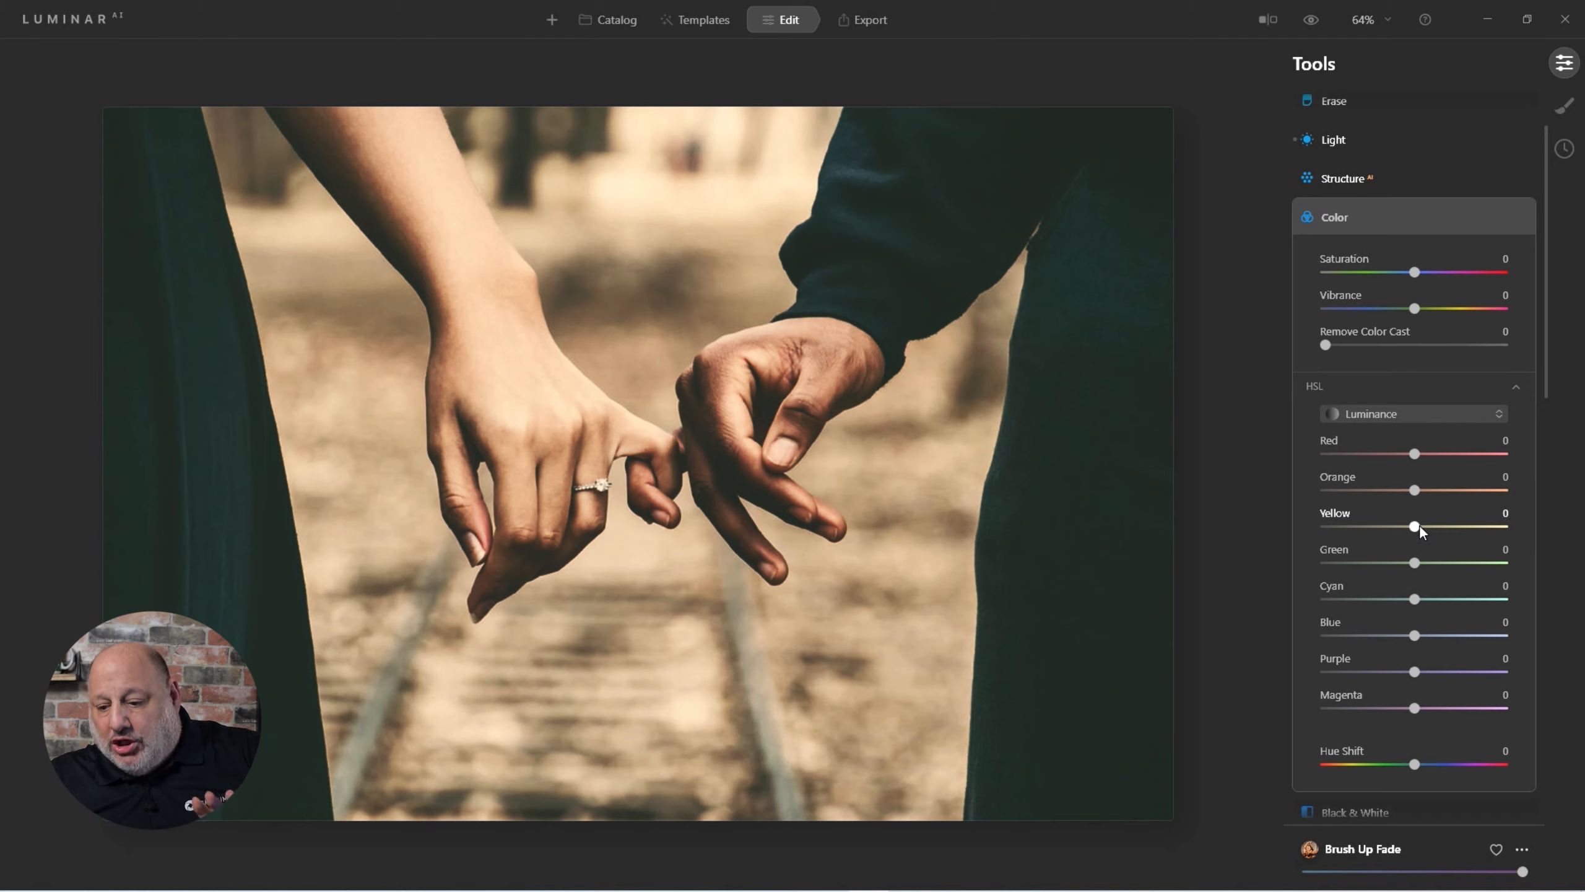
pyautogui.moveTo(1418, 526)
pyautogui.mouseDown()
pyautogui.moveTo(1511, 527)
pyautogui.moveTo(1237, 529)
pyautogui.moveTo(1582, 549)
pyautogui.moveTo(1552, 551)
pyautogui.mouseUp()
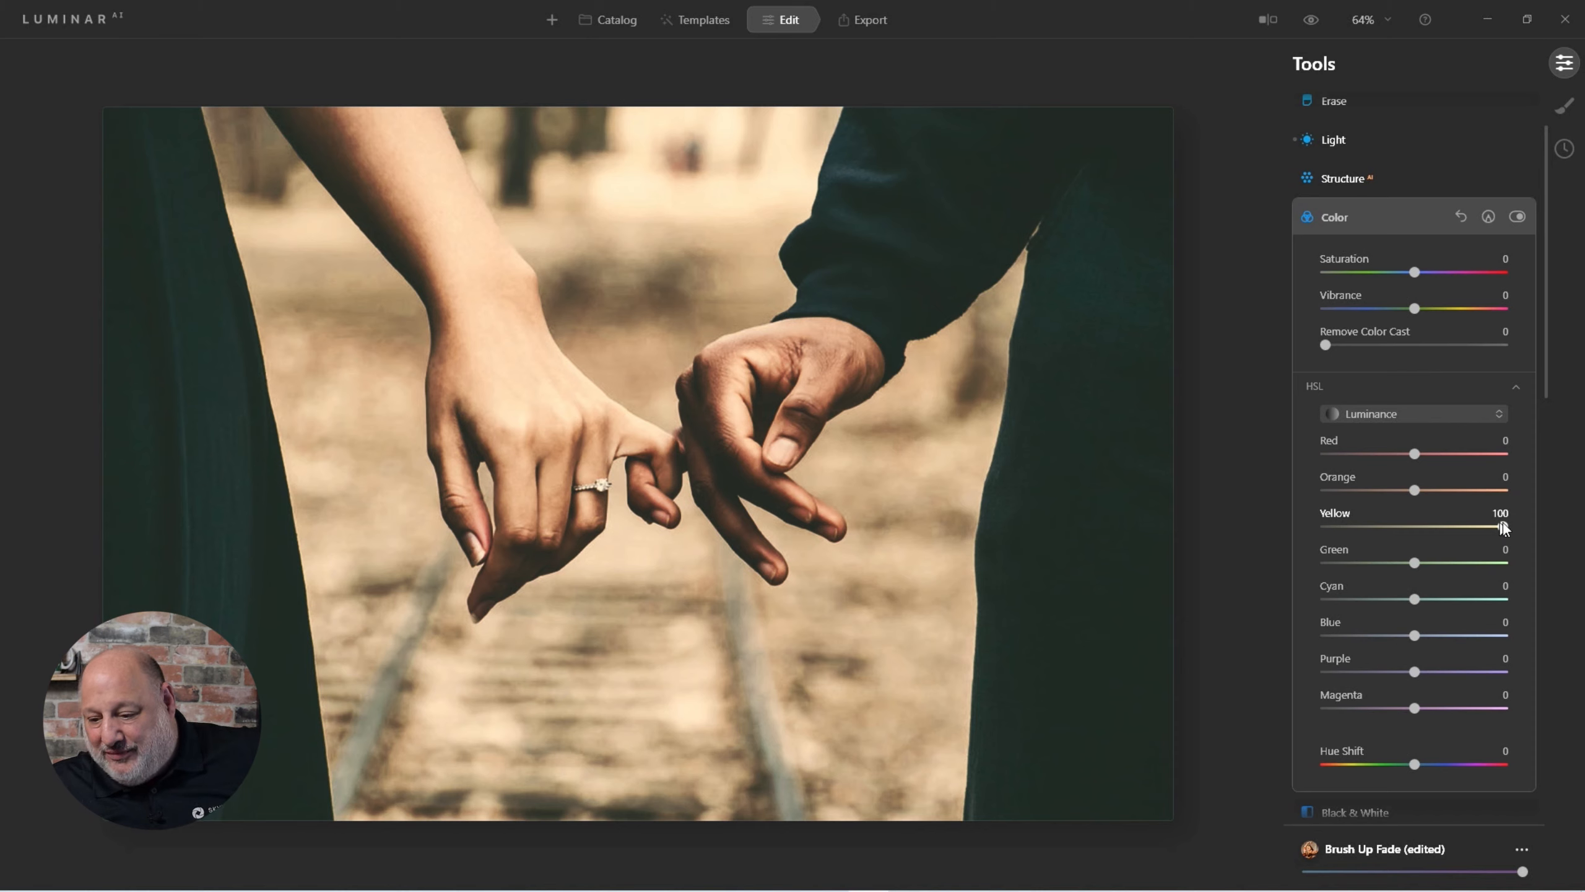
pyautogui.moveTo(1501, 524); pyautogui.dragTo(1452, 536)
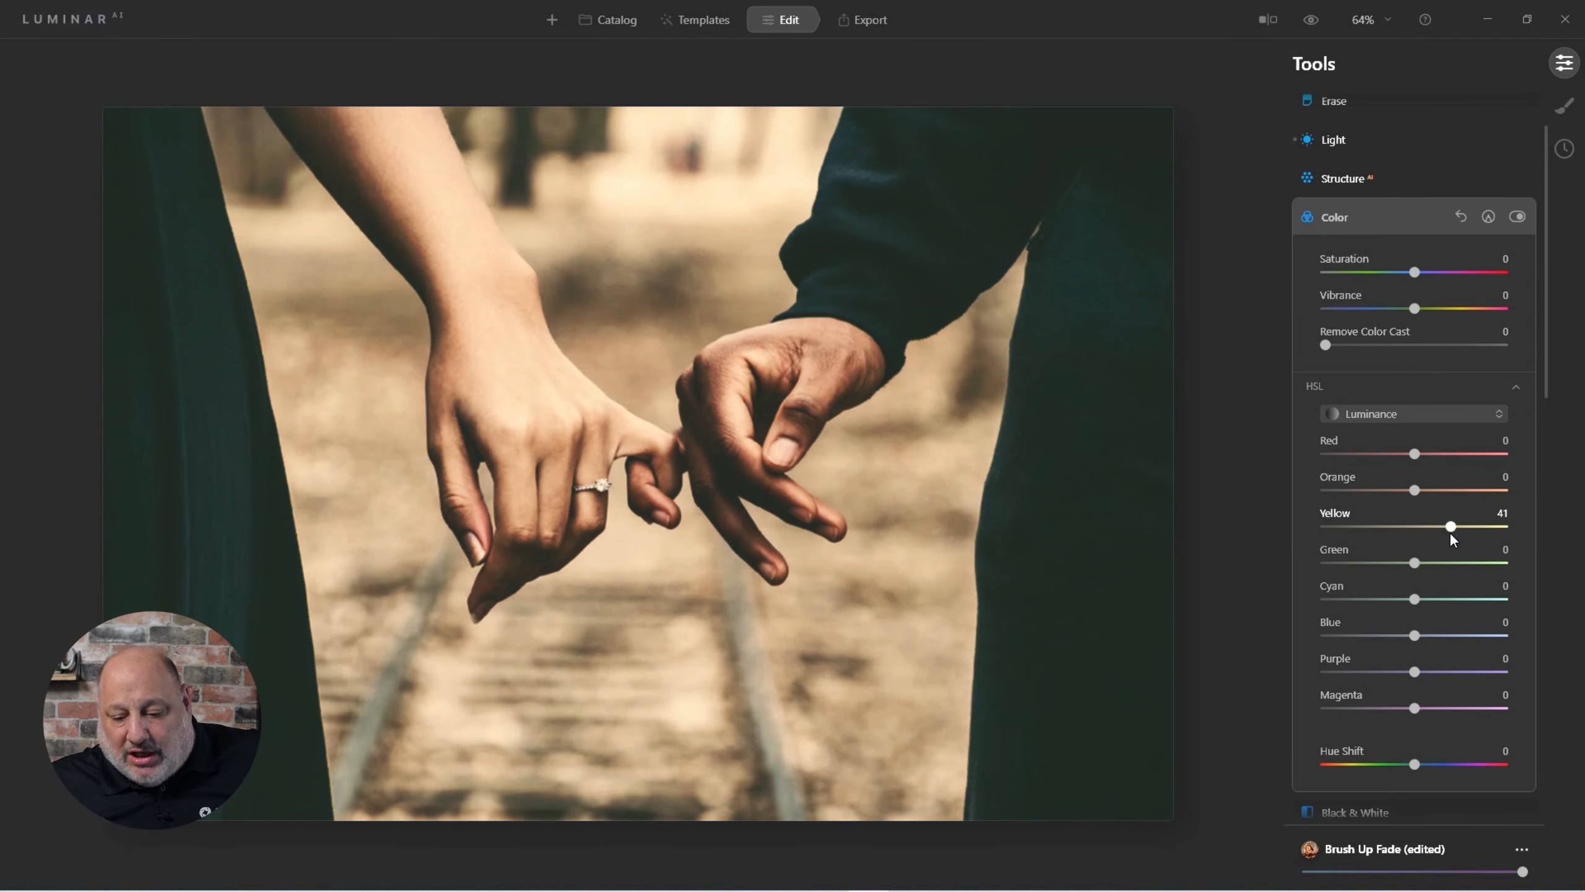
# Shift the Yellow hue to -46 in the HSL settings.
pyautogui.click(1361, 418)
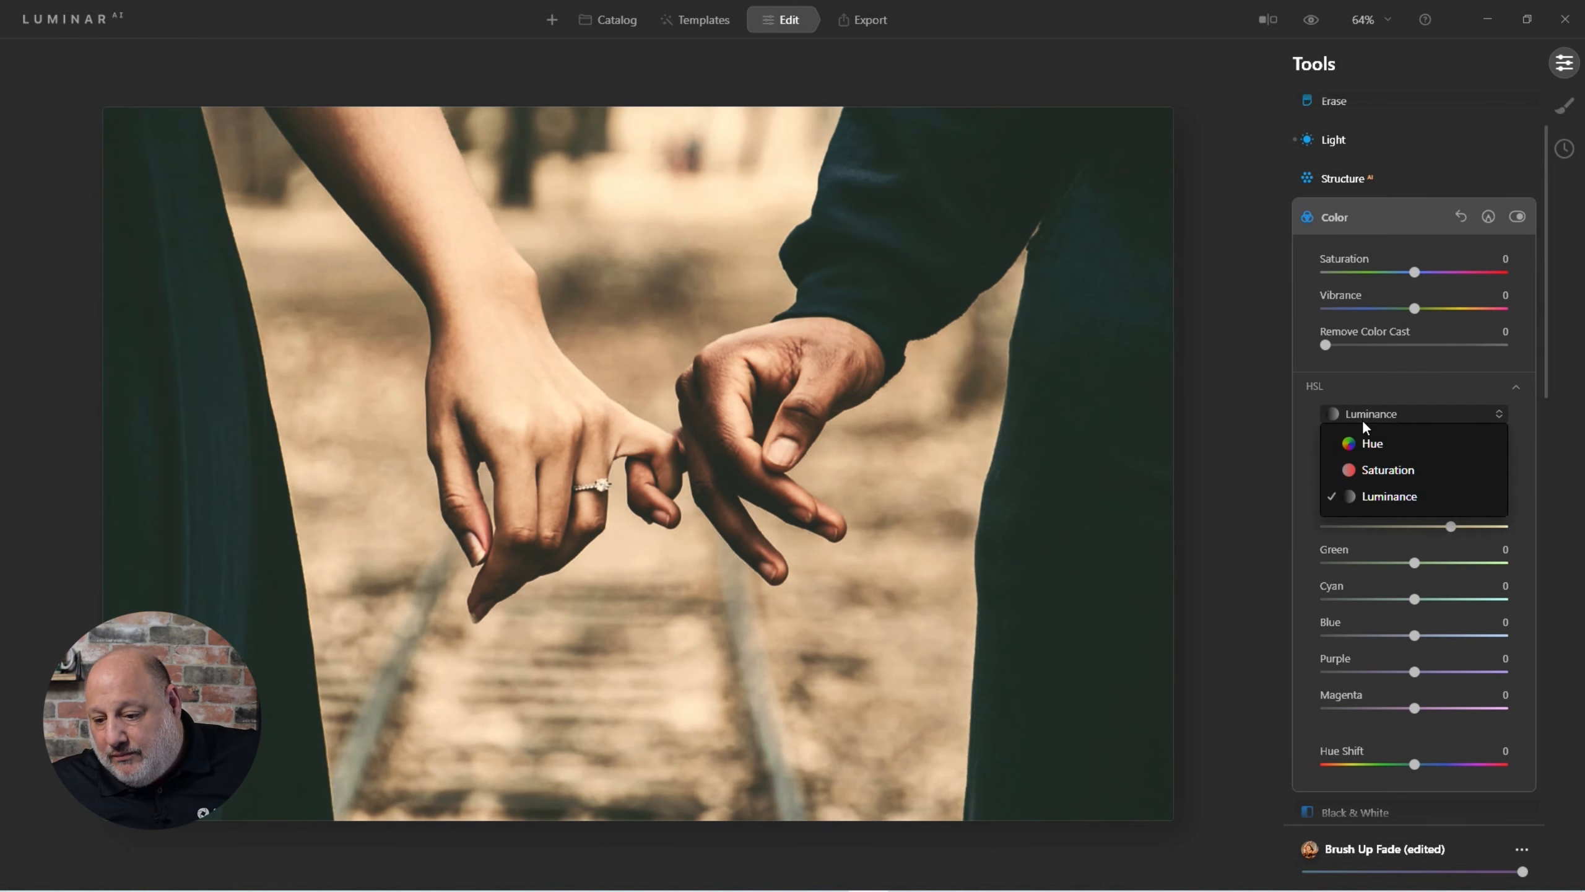
pyautogui.click(1363, 436)
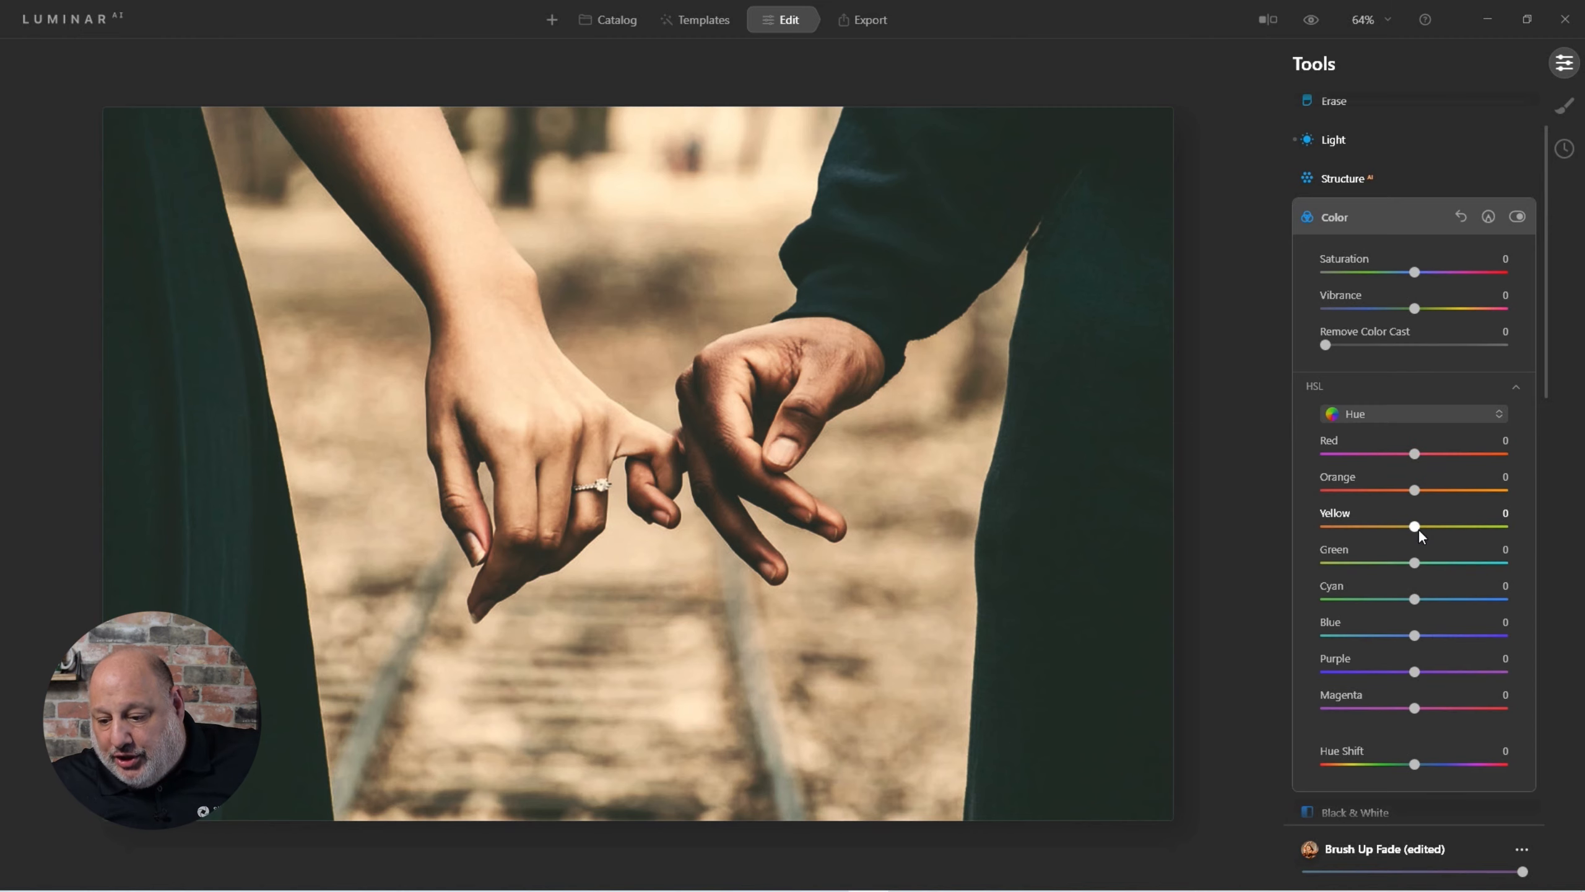
pyautogui.moveTo(1416, 527)
pyautogui.mouseDown()
pyautogui.moveTo(1360, 535)
pyautogui.moveTo(1432, 542)
pyautogui.mouseUp()
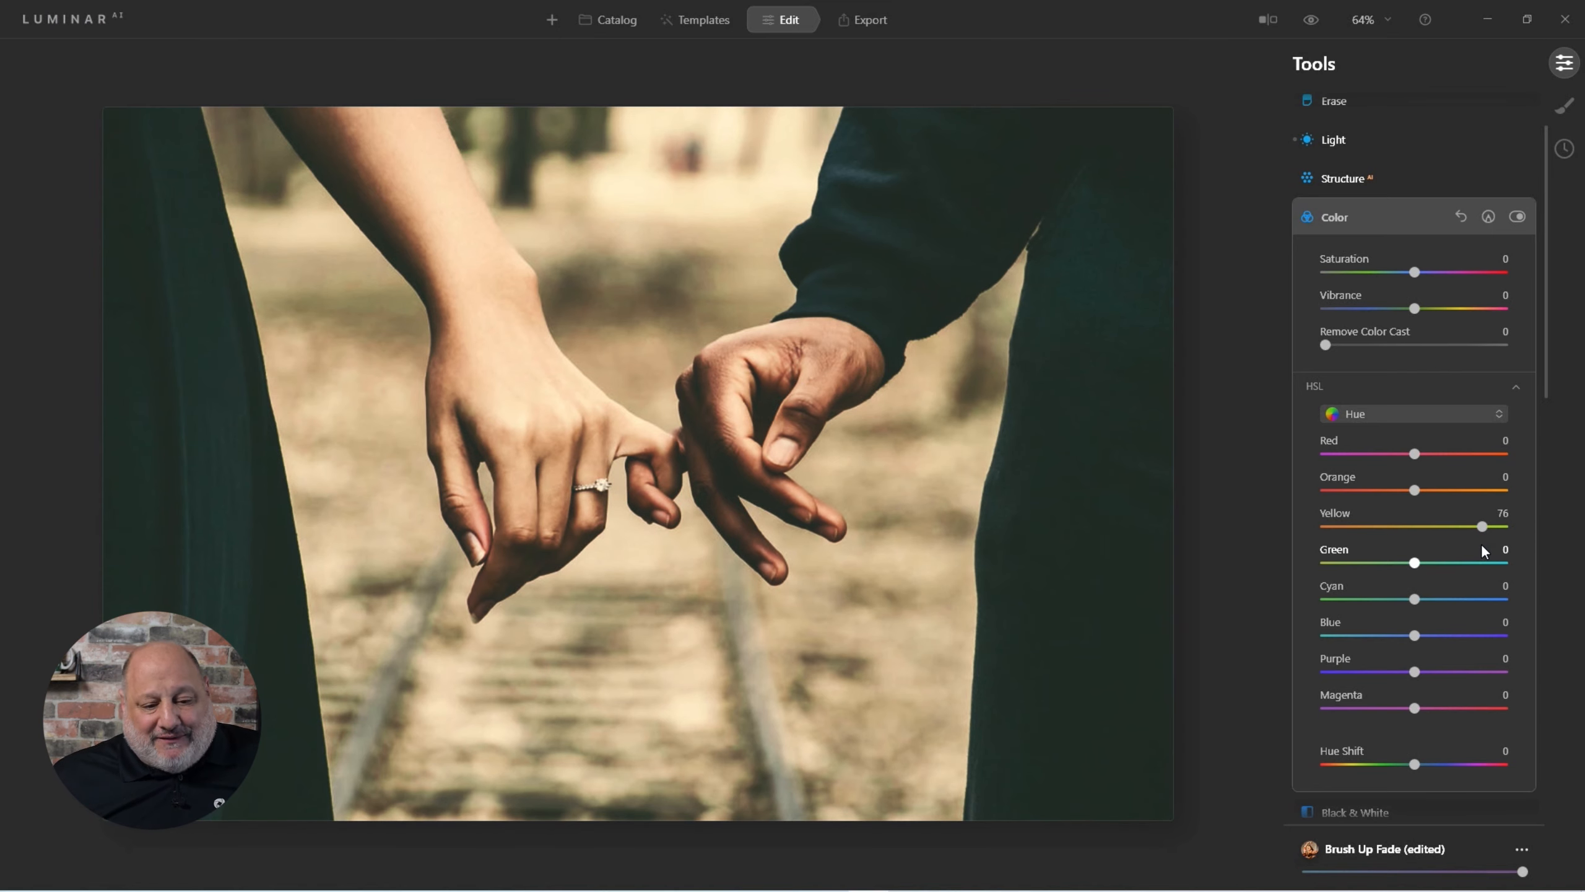
pyautogui.moveTo(1478, 526); pyautogui.dragTo(1376, 547)
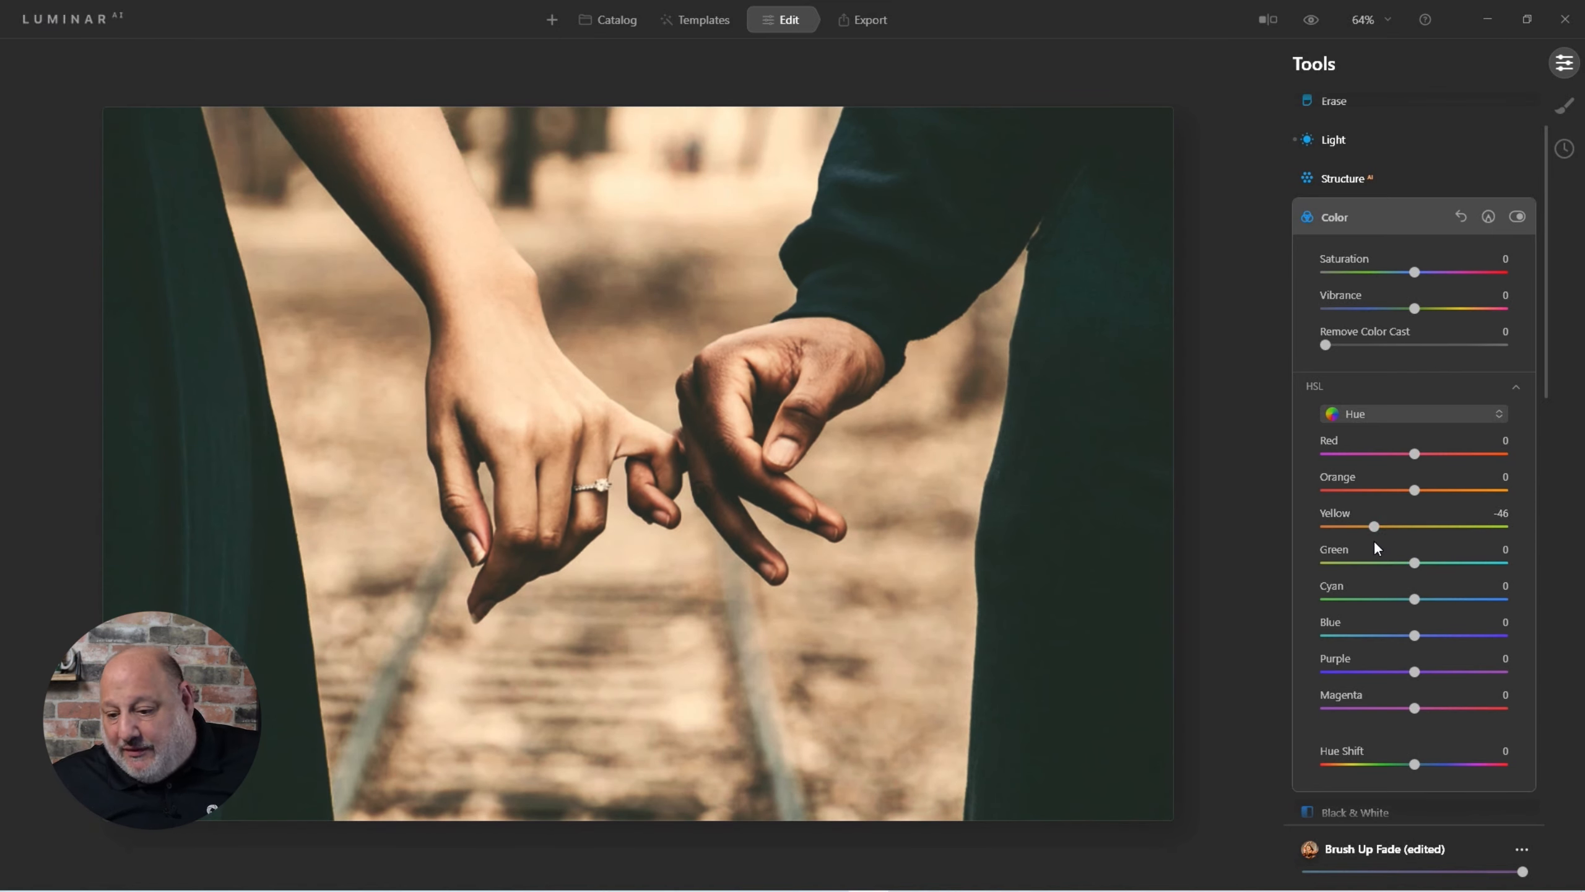
# Reduce the Yellow saturation to -76 in the HSL settings and collapse the Color tool.
pyautogui.click(1372, 413)
pyautogui.click(1371, 472)
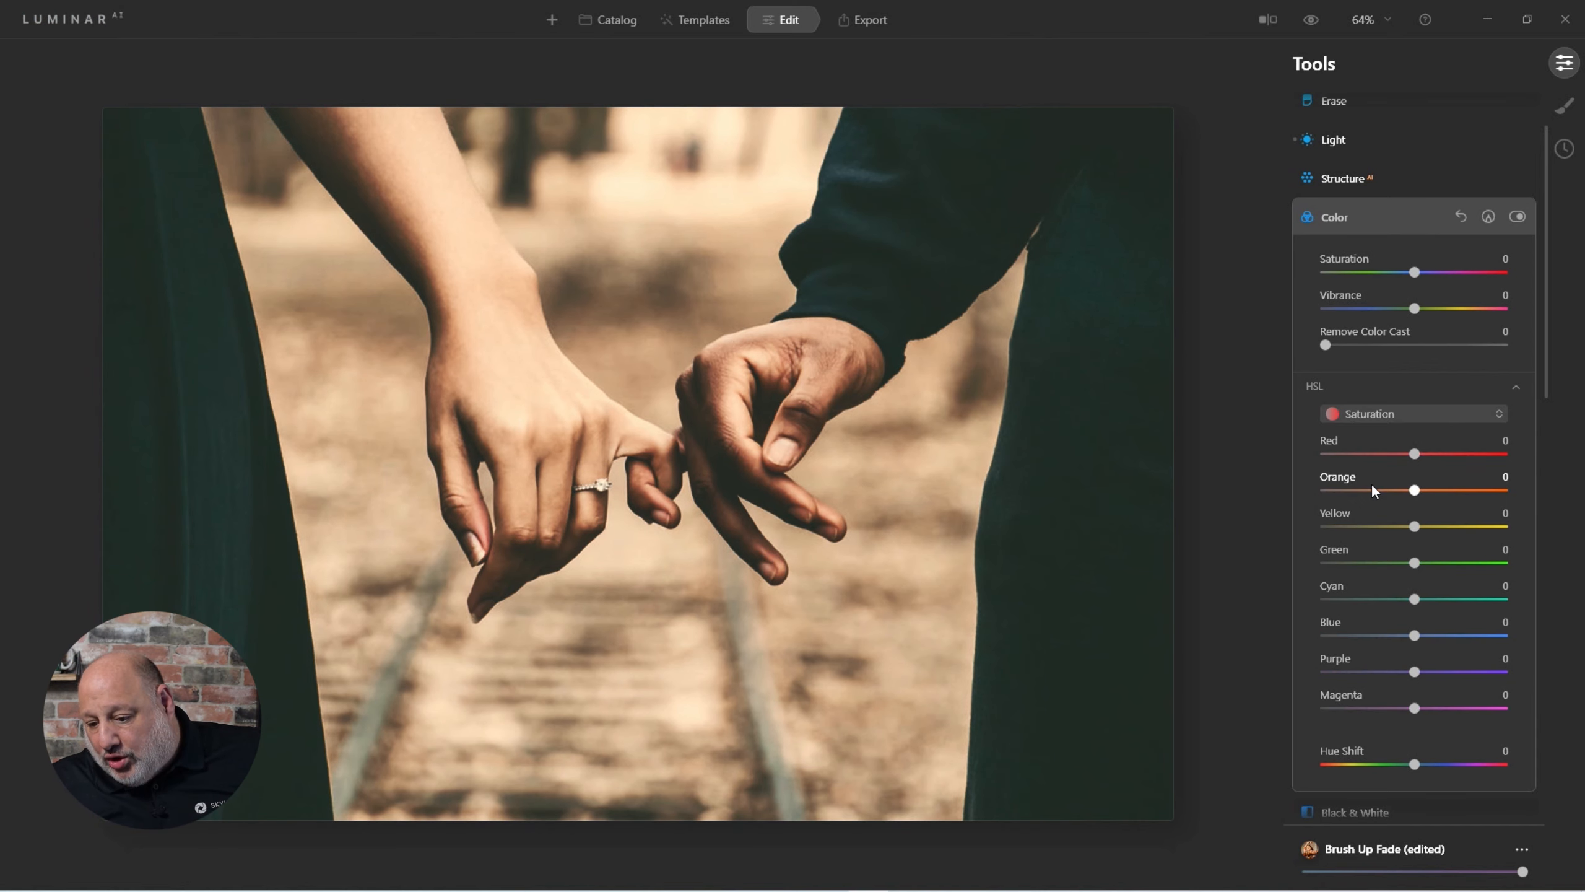
pyautogui.moveTo(1414, 526); pyautogui.dragTo(1355, 525)
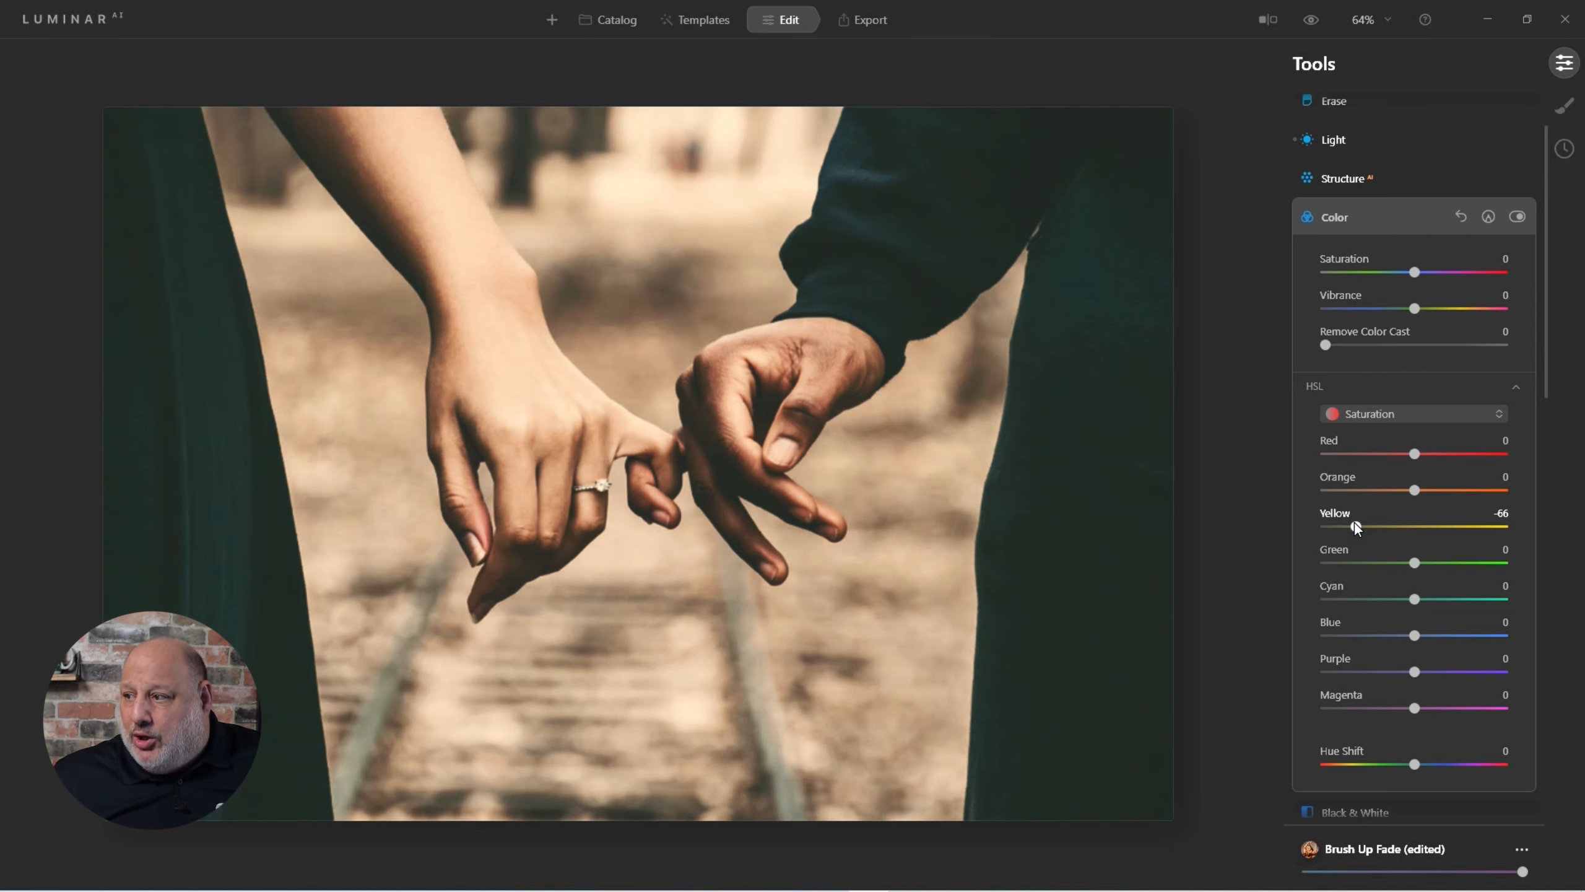
pyautogui.moveTo(1355, 526); pyautogui.dragTo(1346, 528)
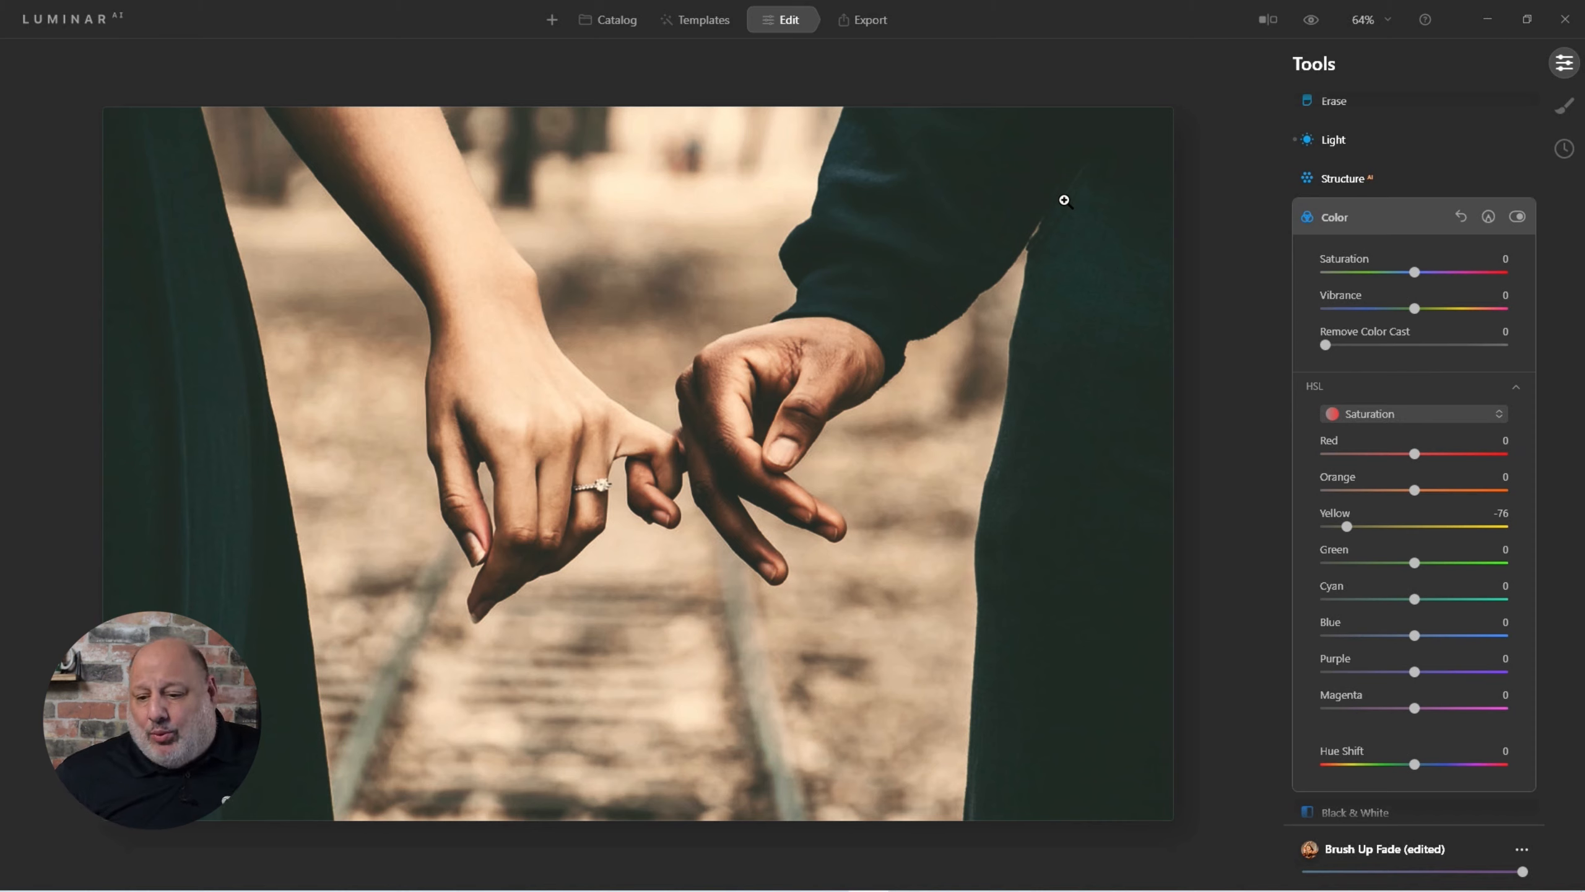
pyautogui.click(1349, 217)
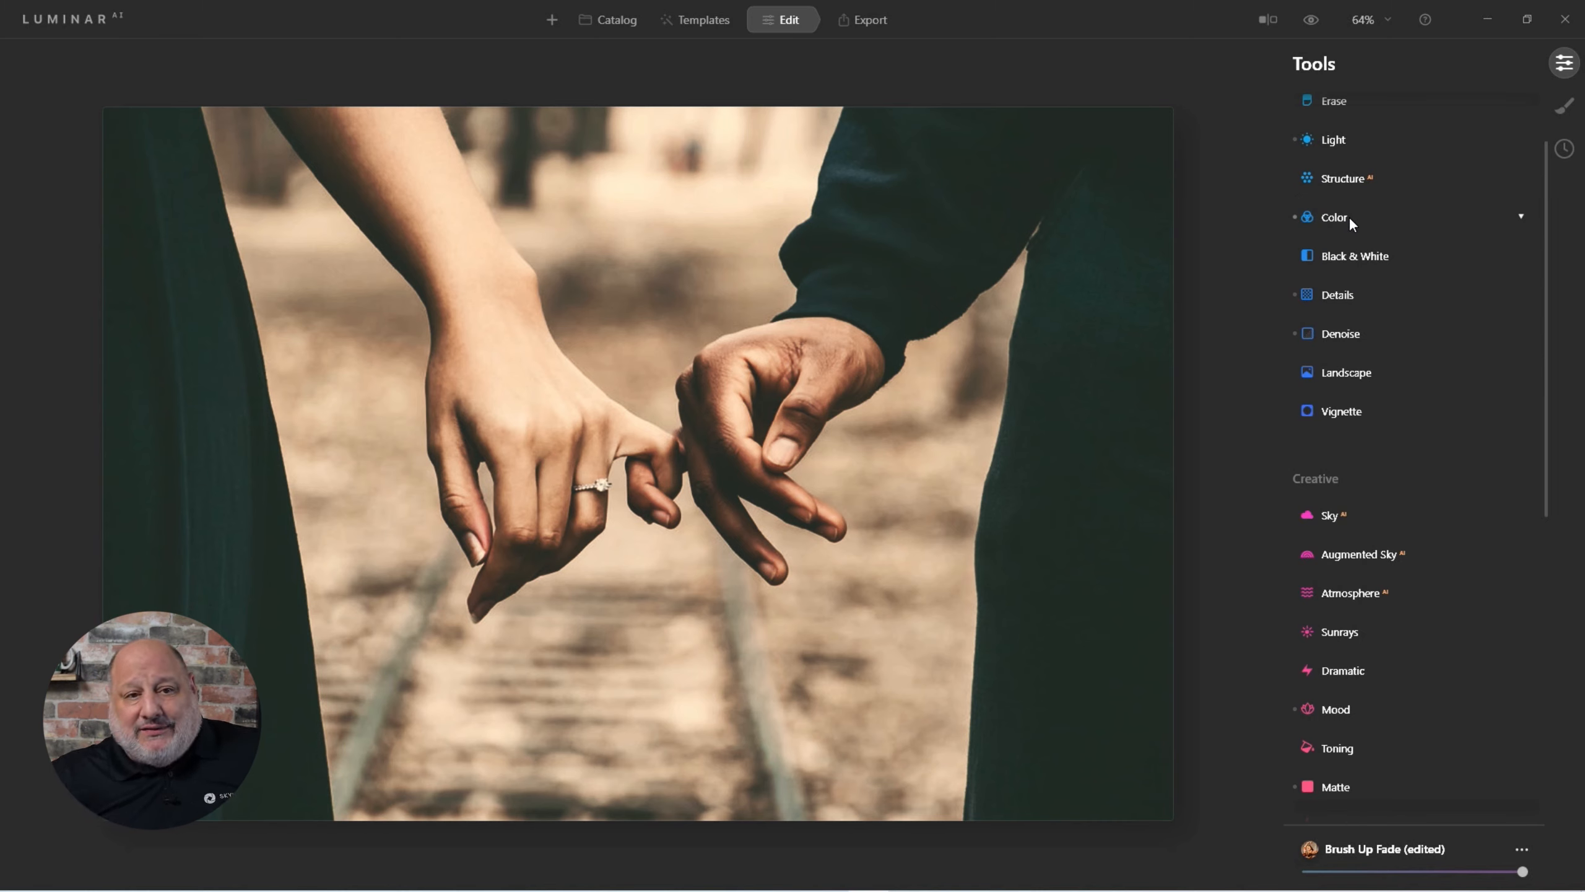
# Switch to Local Masking and add a Texture layer to the photo.
pyautogui.click(1567, 109)
pyautogui.click(1520, 66)
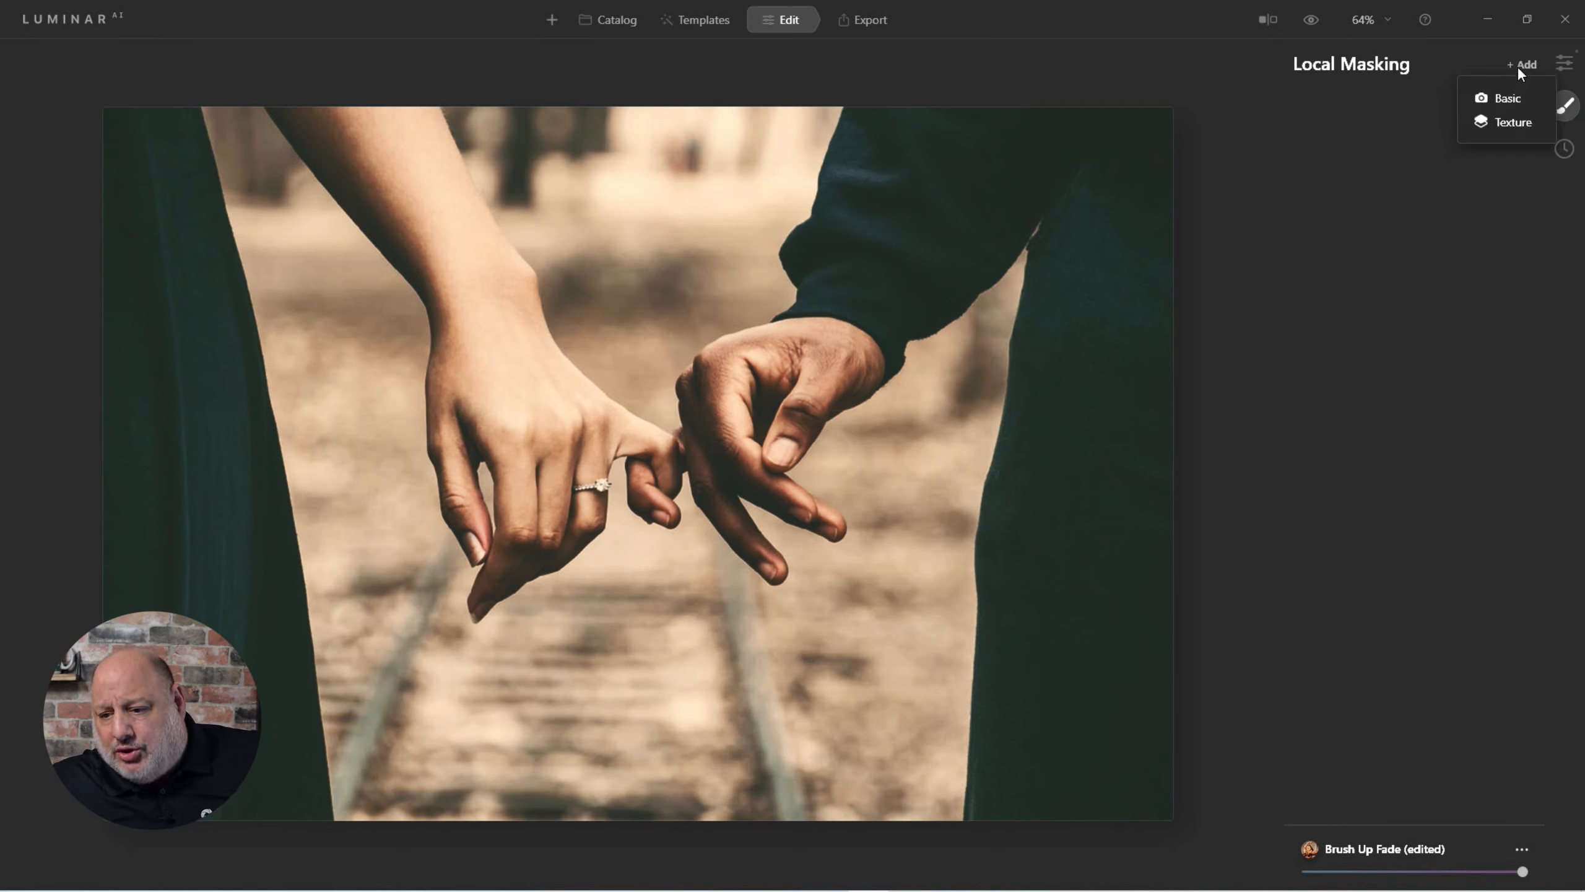
pyautogui.click(1506, 121)
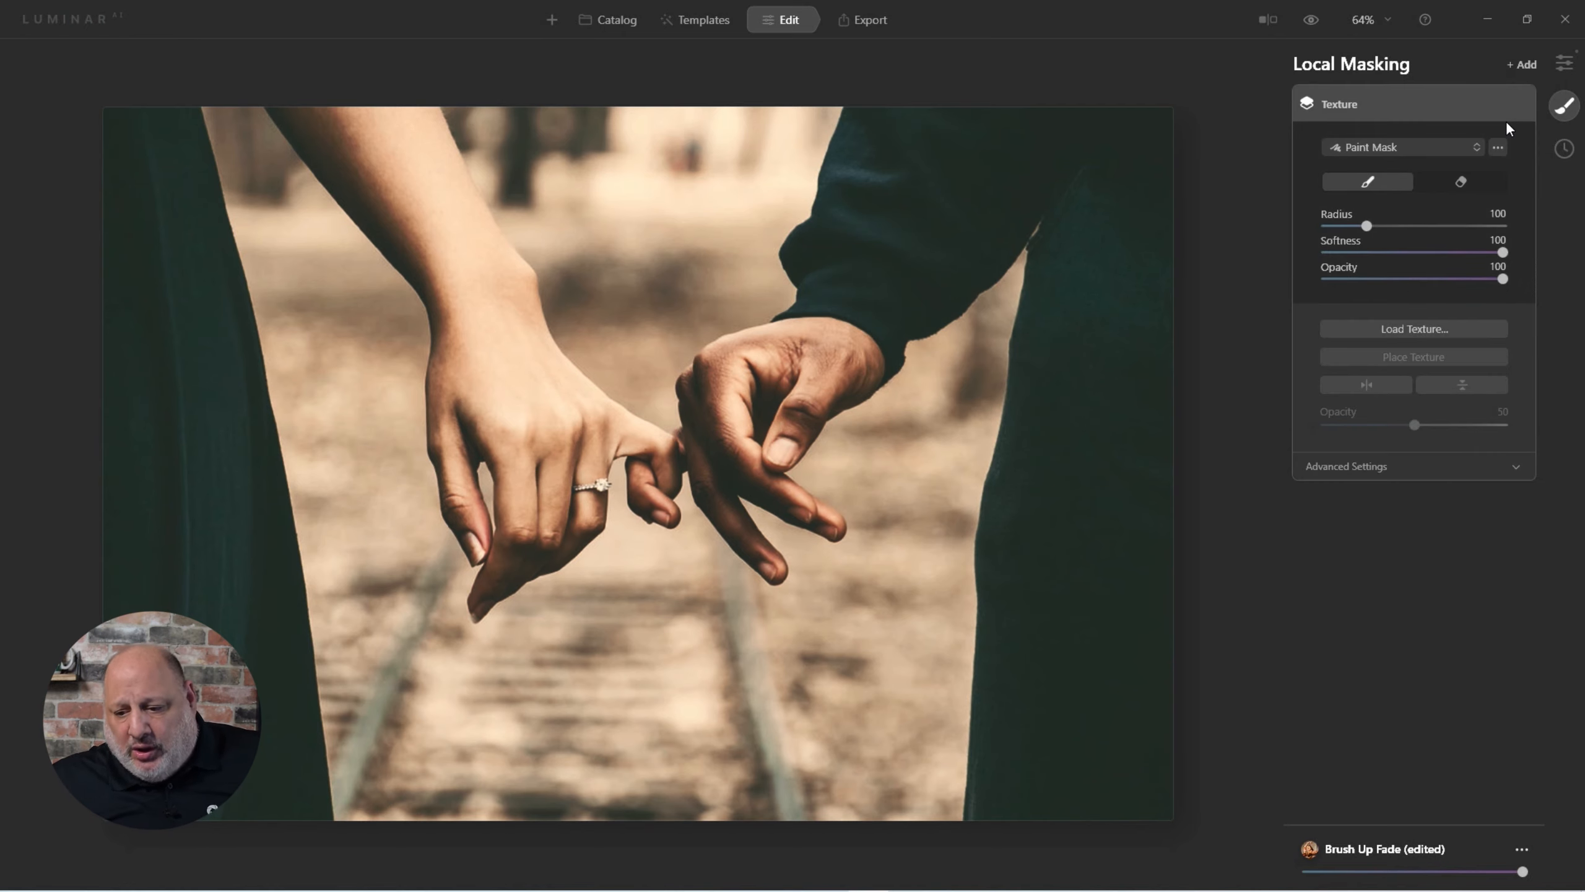
# Load Frame.png from Photography > _Assets > Textures > Overlays on Local Disk (C:) as the layer's texture.
pyautogui.click(1424, 327)
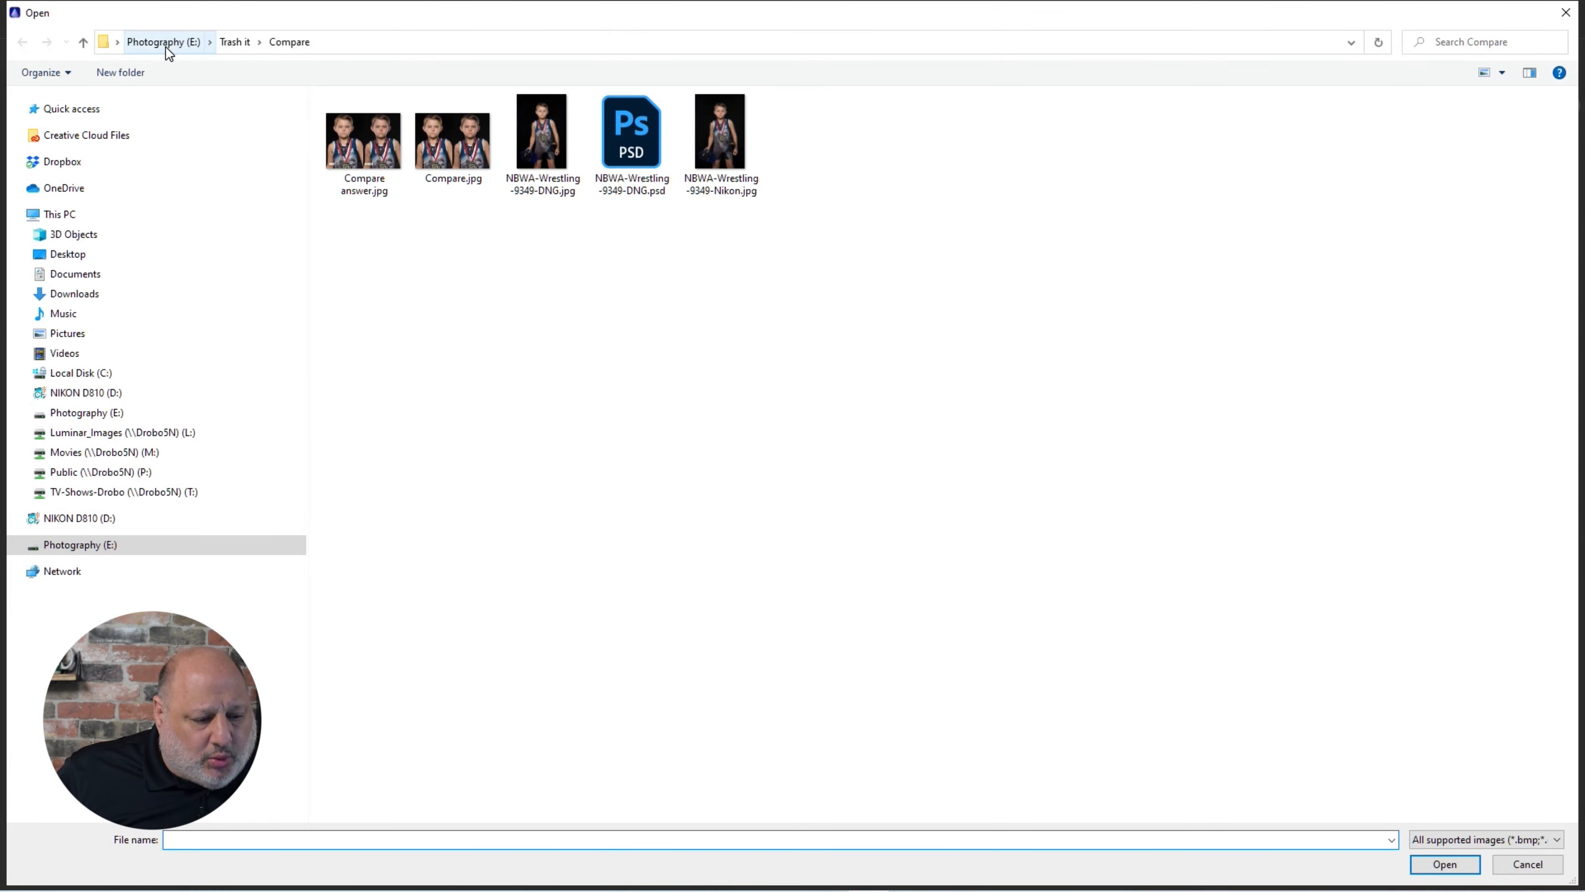
pyautogui.click(94, 374)
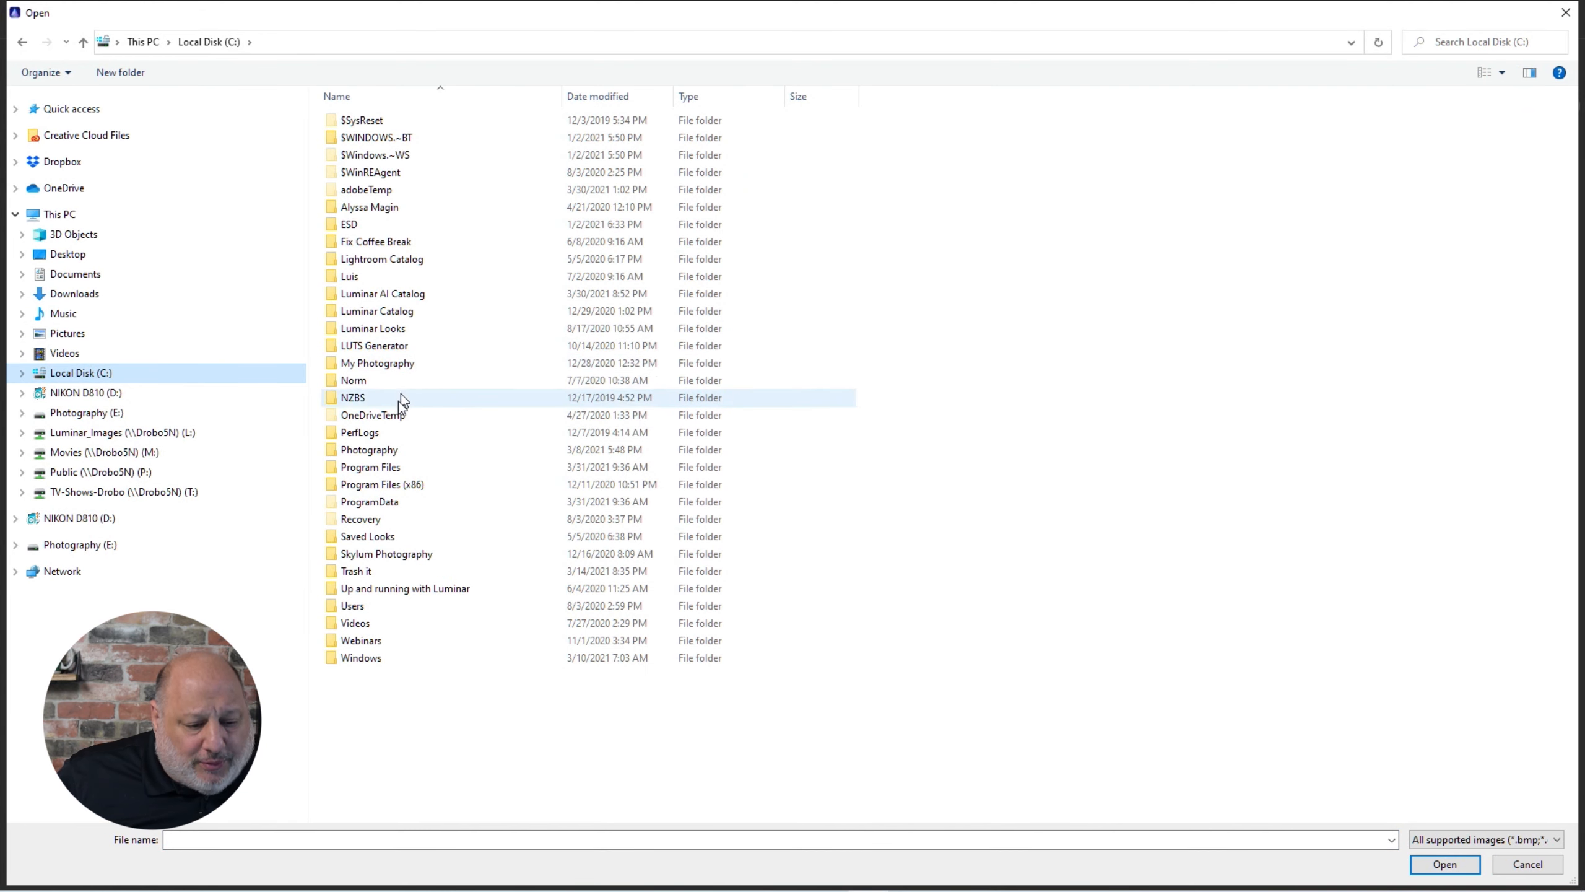
pyautogui.doubleClick(390, 445)
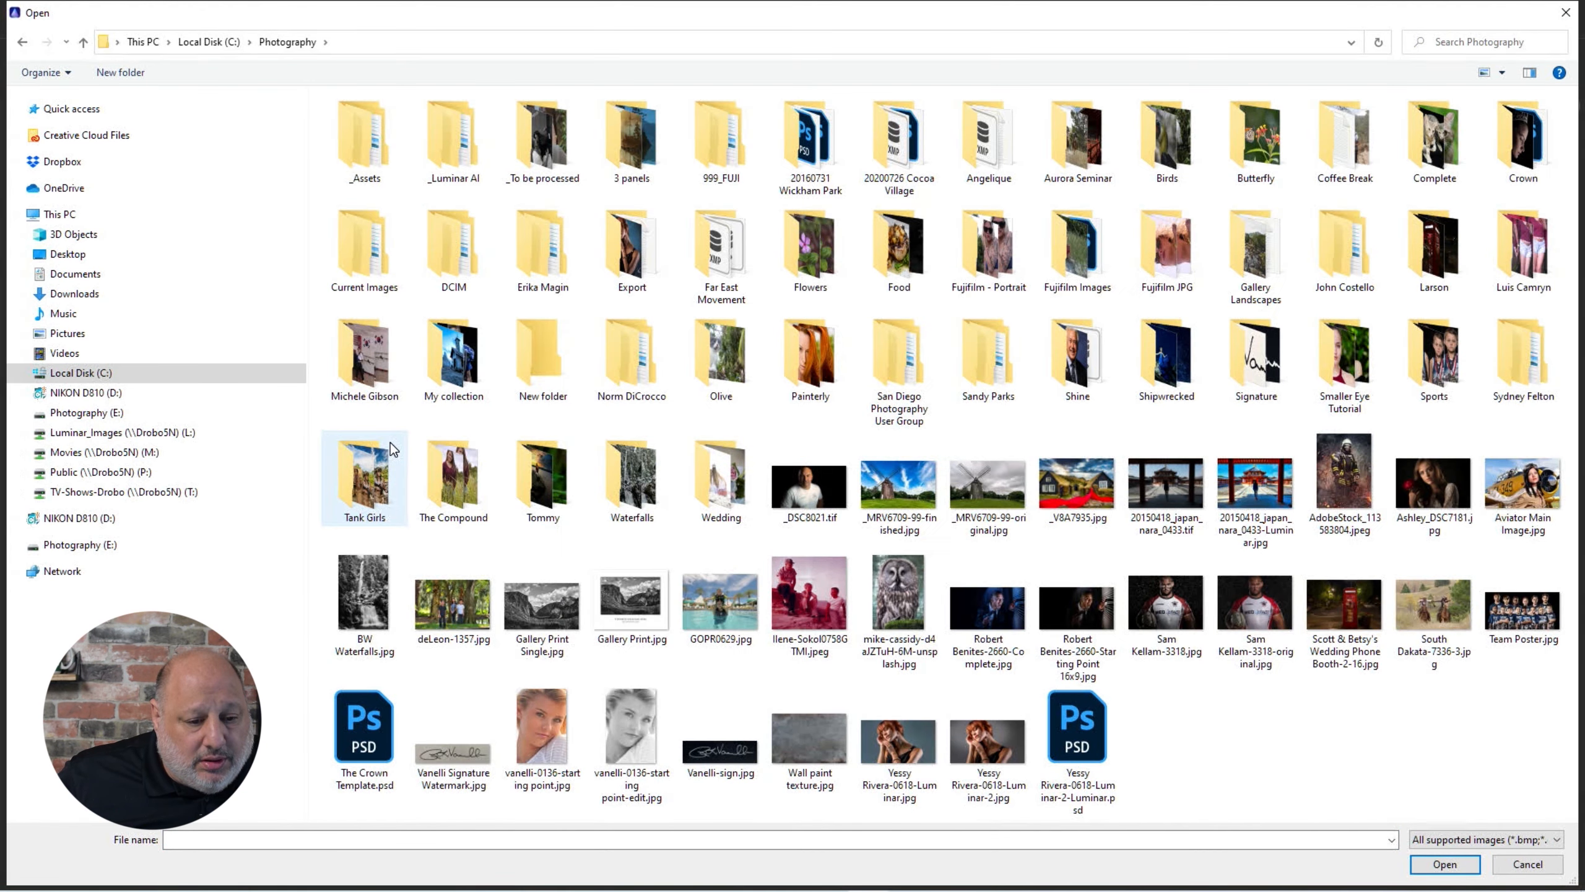
pyautogui.doubleClick(400, 163)
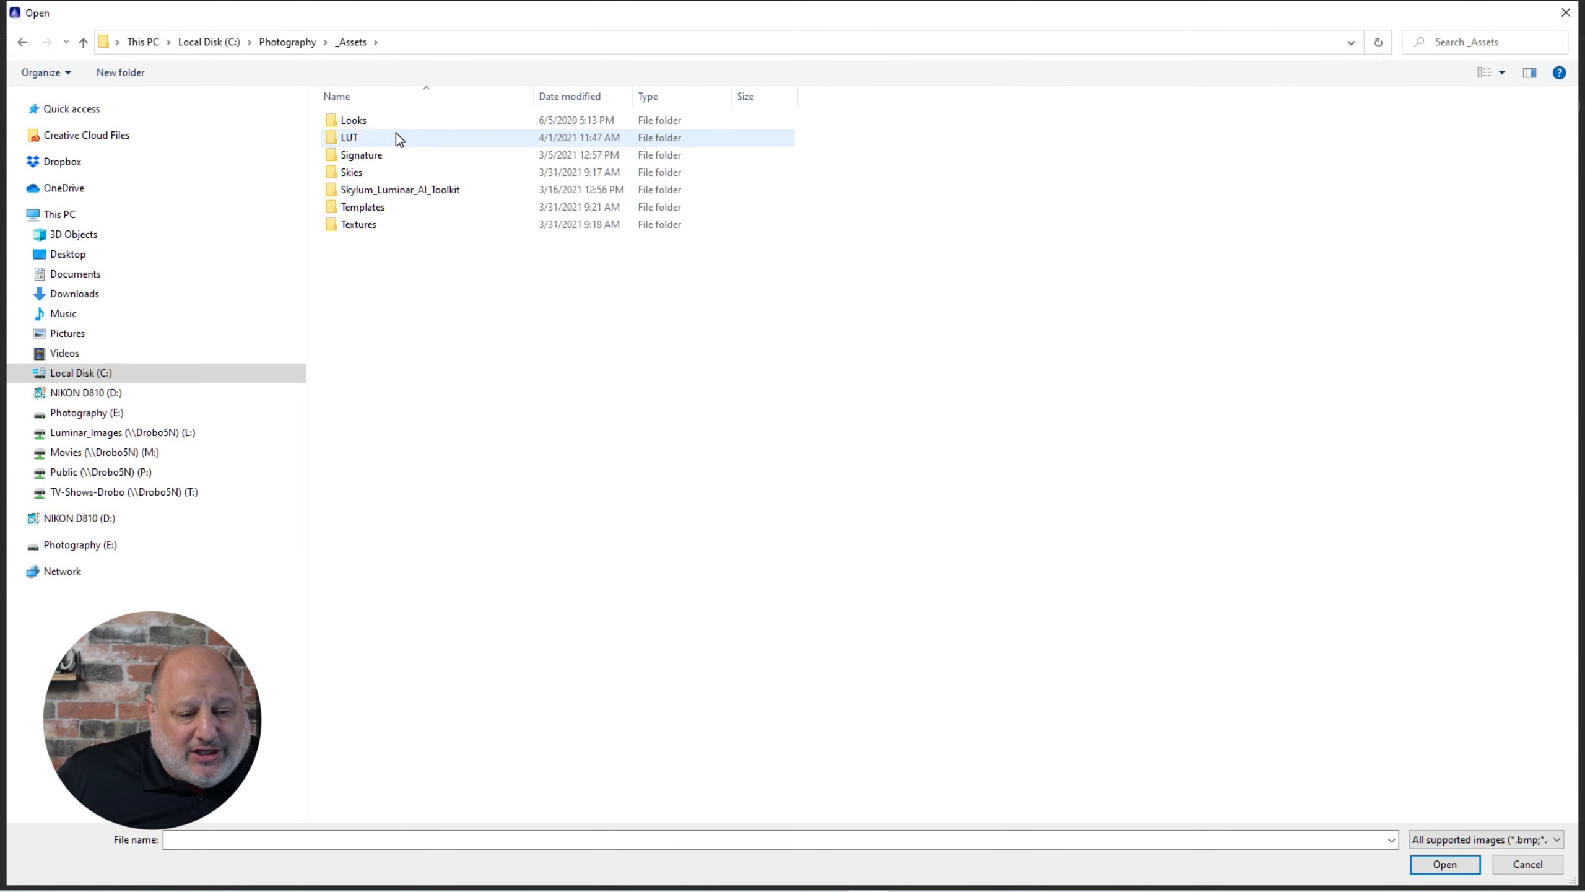
pyautogui.doubleClick(390, 222)
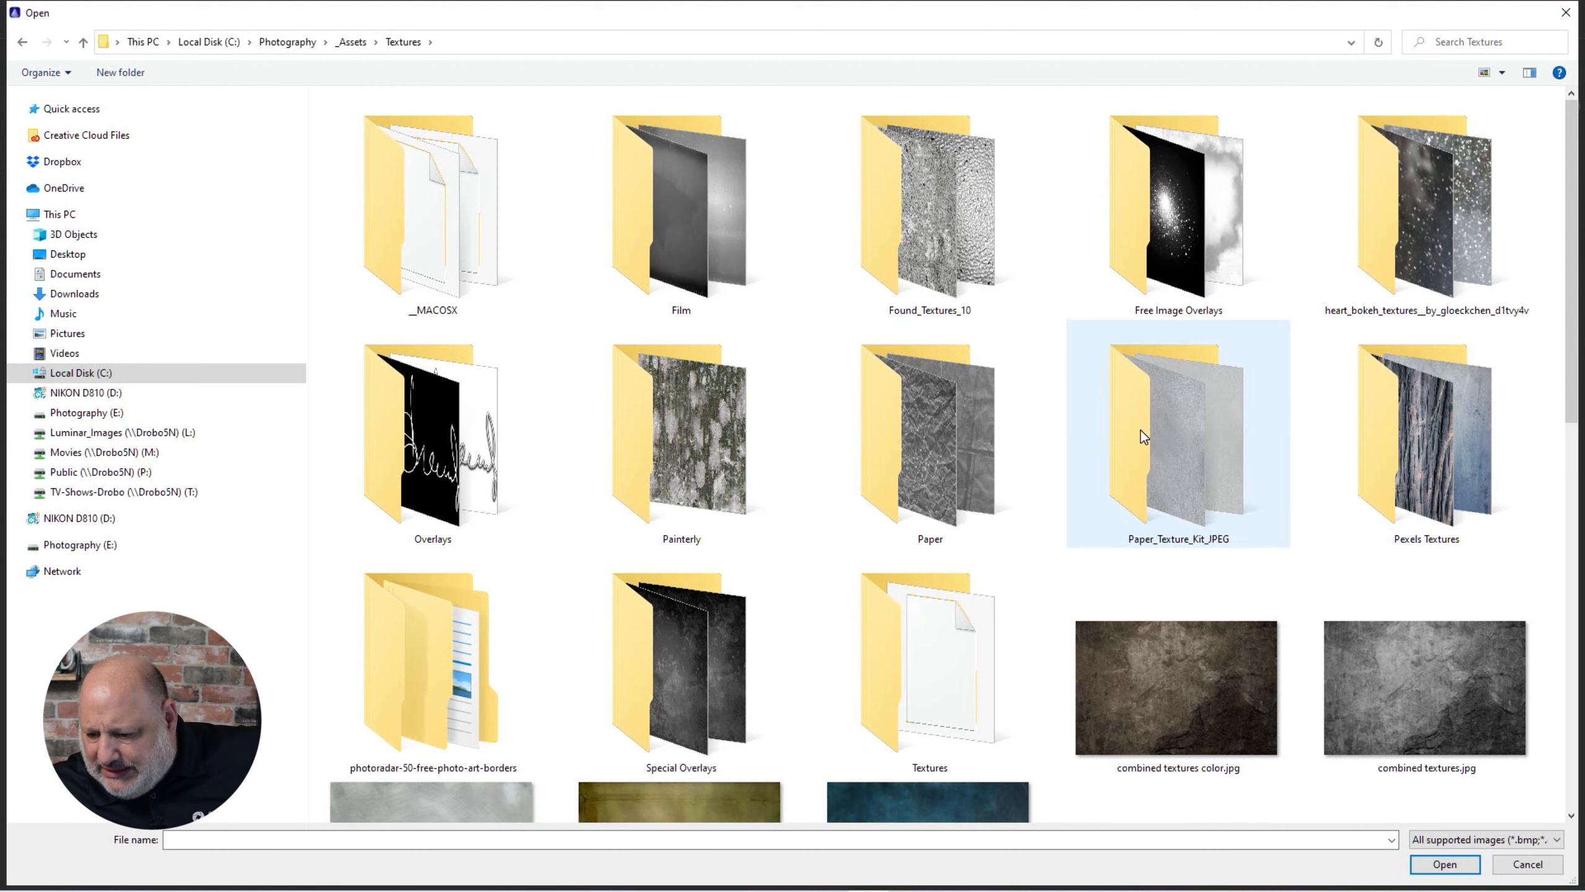
pyautogui.scroll(-1, 1117, 432)
pyautogui.scroll(1, 1117, 432)
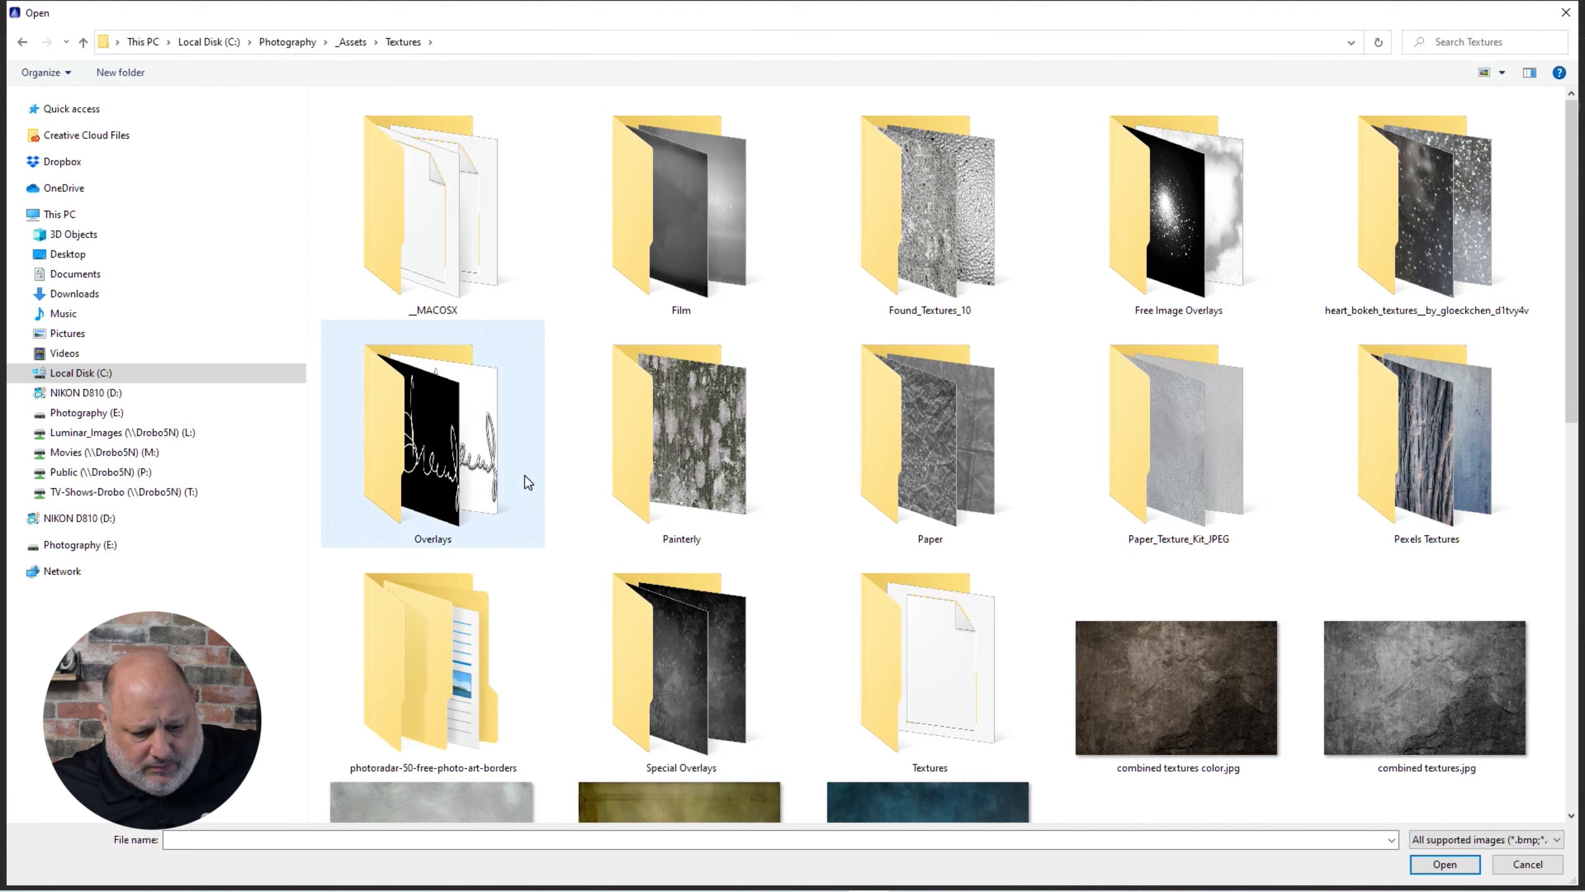
pyautogui.doubleClick(520, 451)
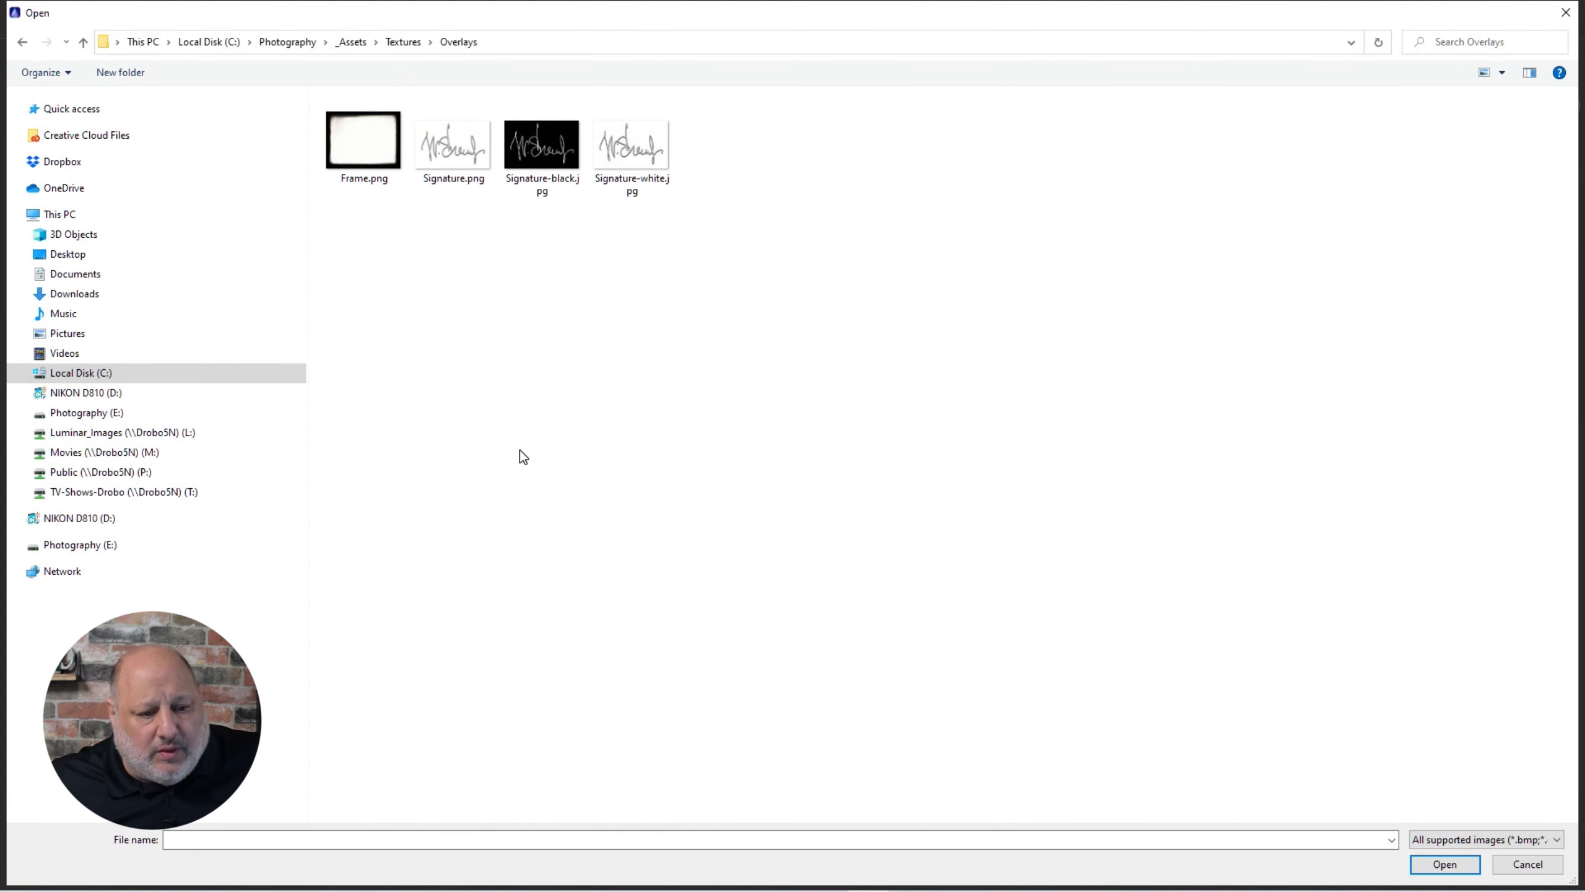
pyautogui.click(353, 141)
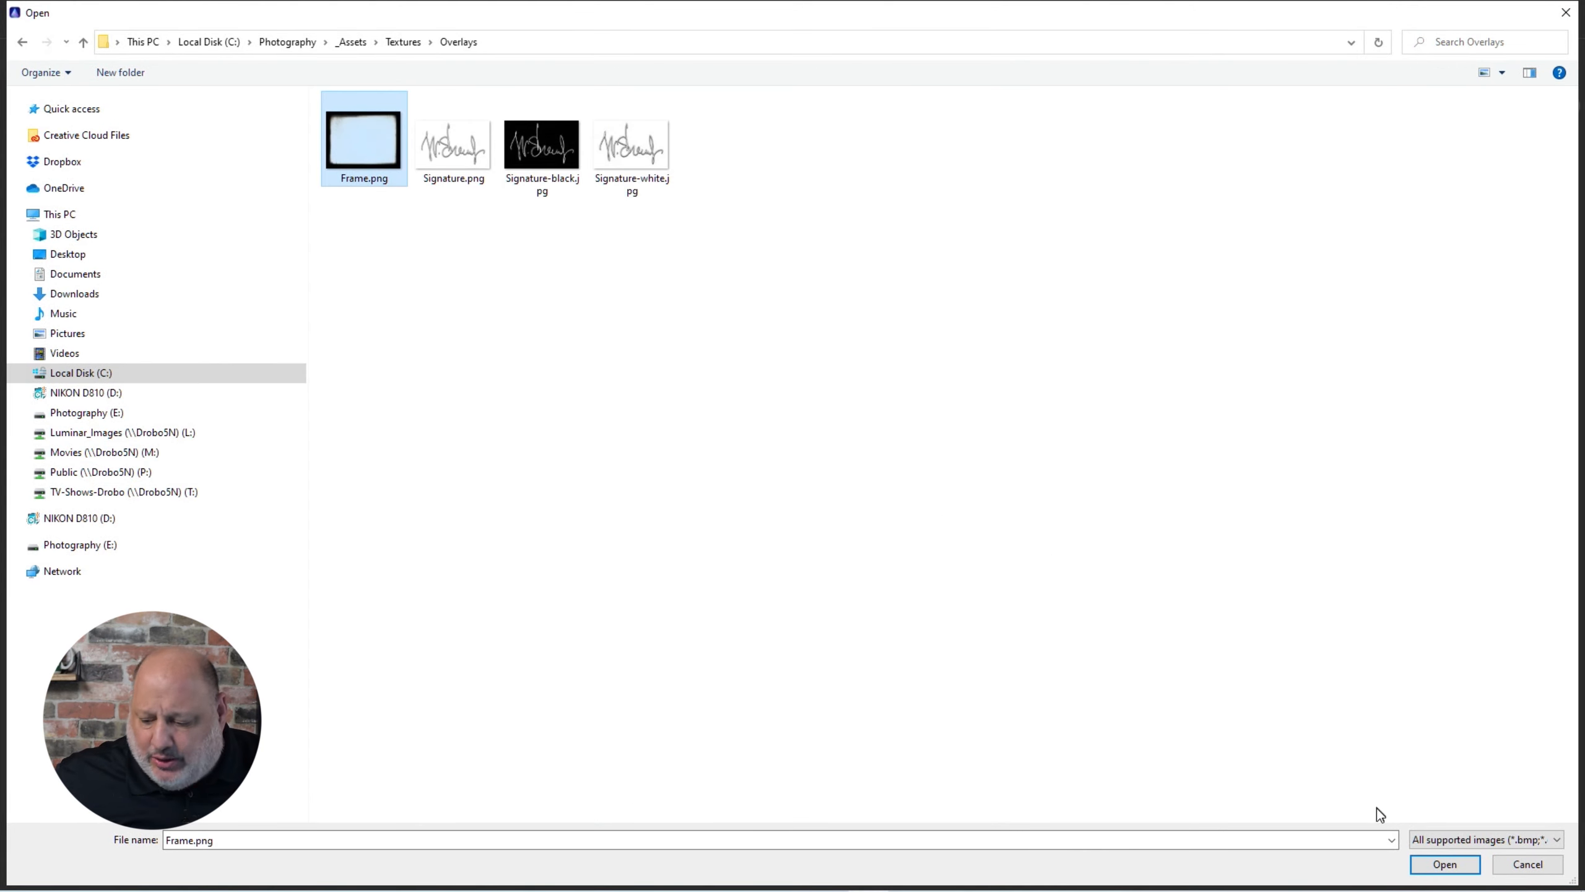
pyautogui.click(1435, 864)
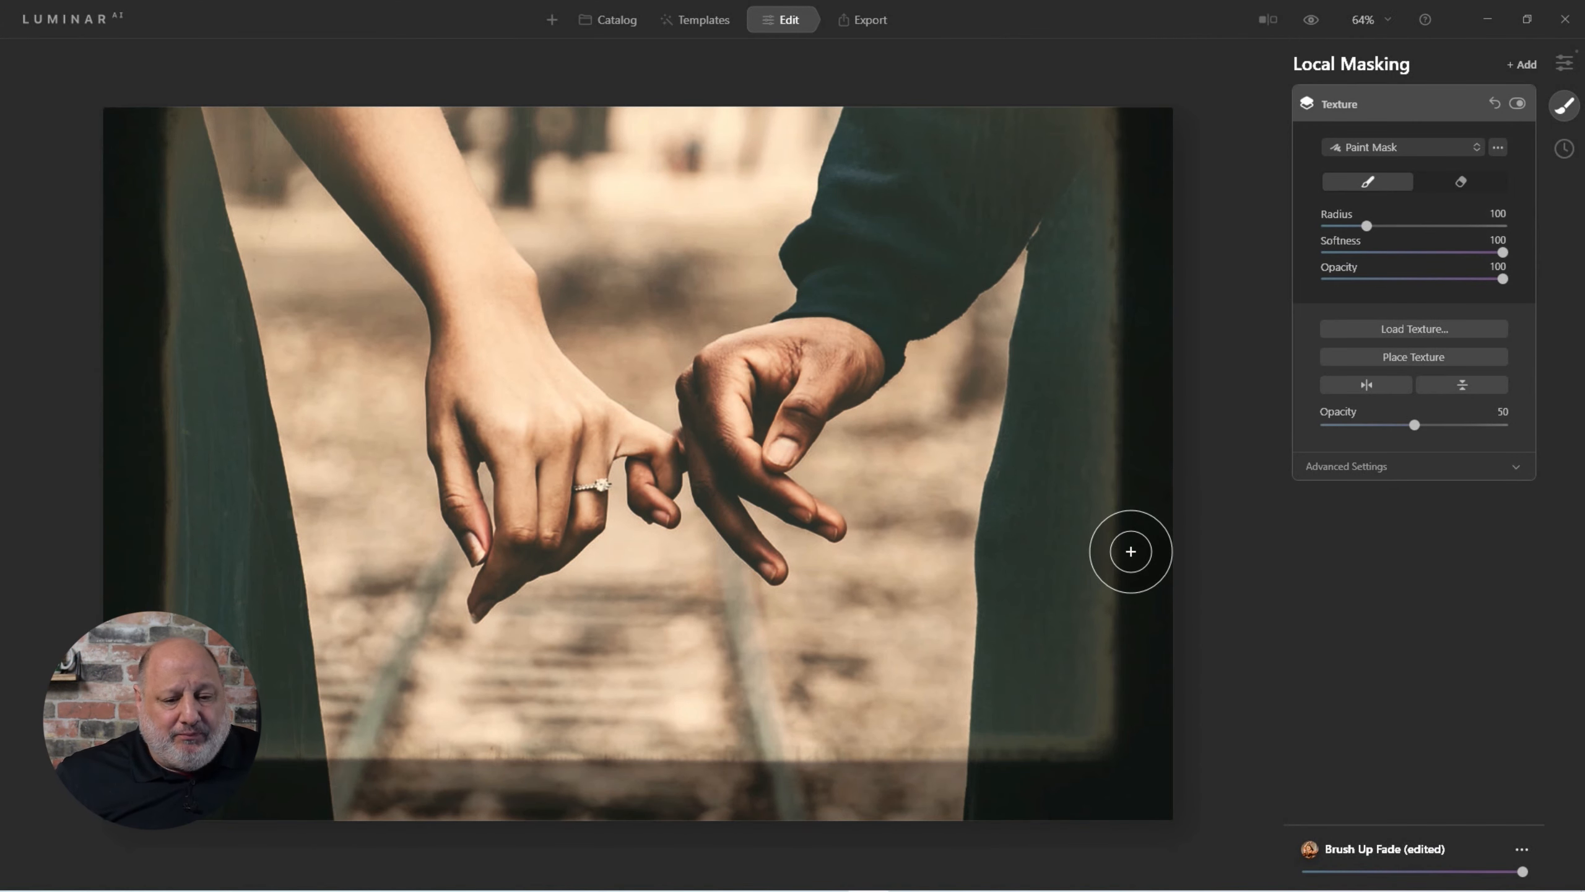
# Reposition and stretch the frame texture so its borders line up with all four edges of the photo.
pyautogui.click(1415, 358)
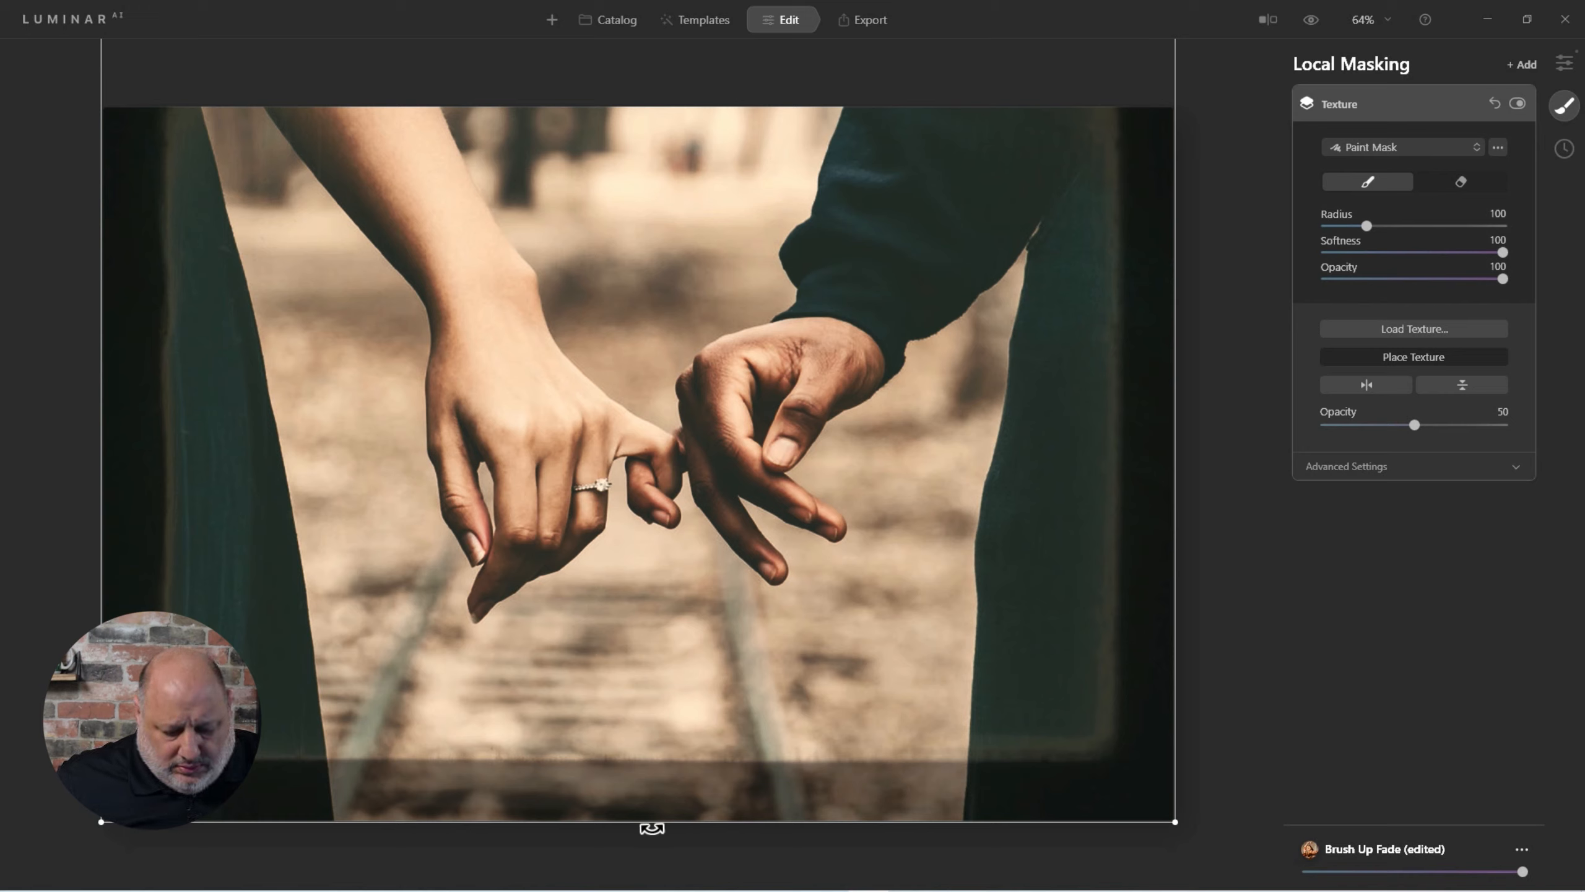
pyautogui.moveTo(655, 787); pyautogui.dragTo(634, 541)
pyautogui.moveTo(668, 403); pyautogui.dragTo(673, 668)
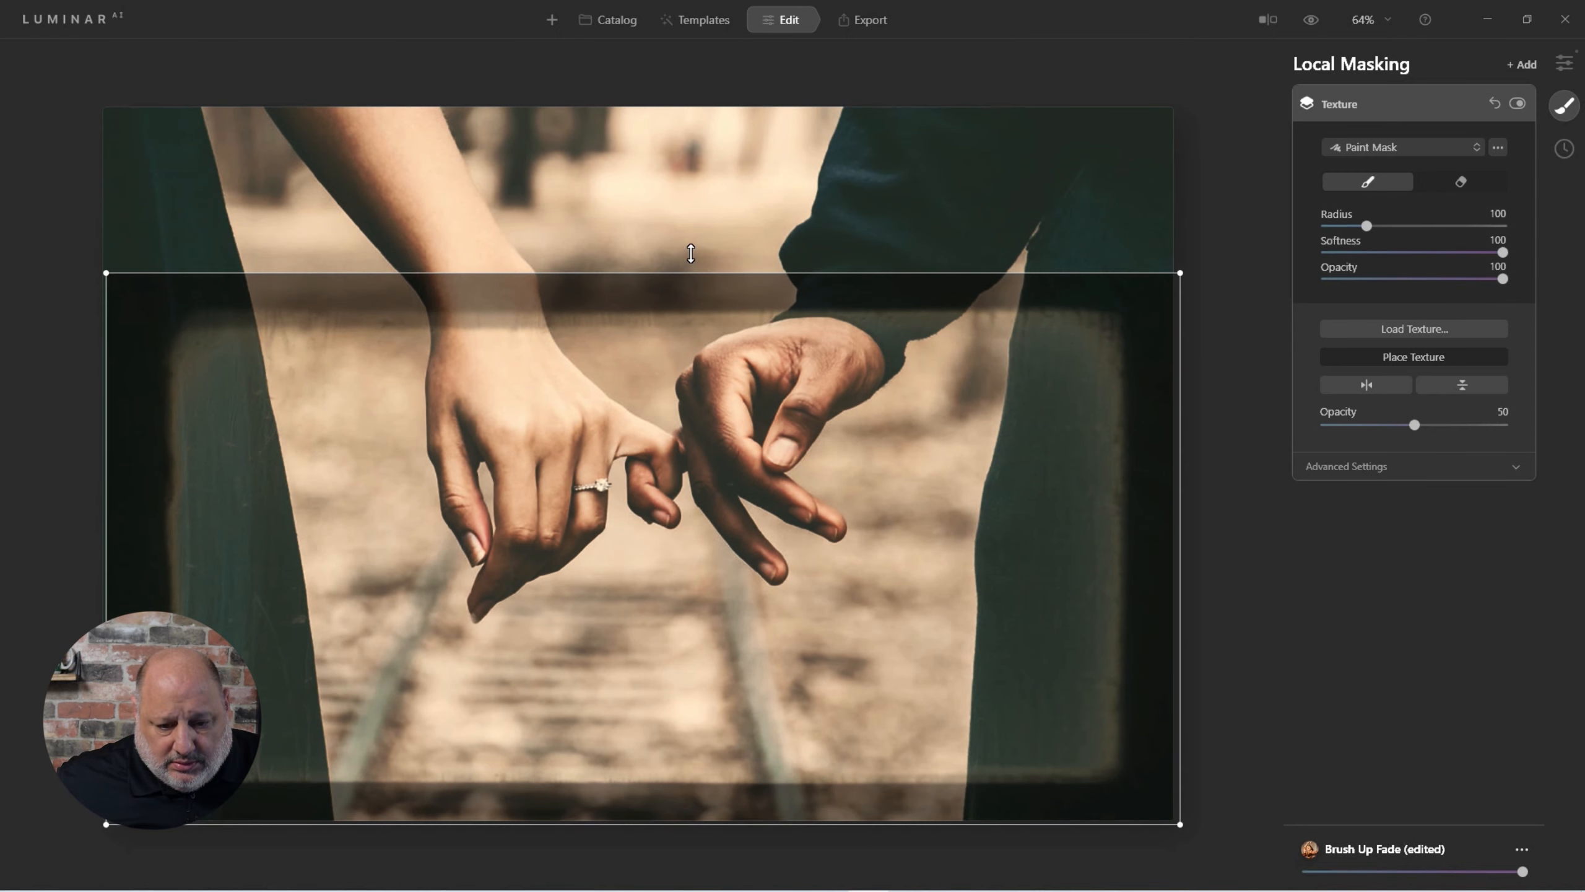
pyautogui.moveTo(692, 223); pyautogui.dragTo(700, 89)
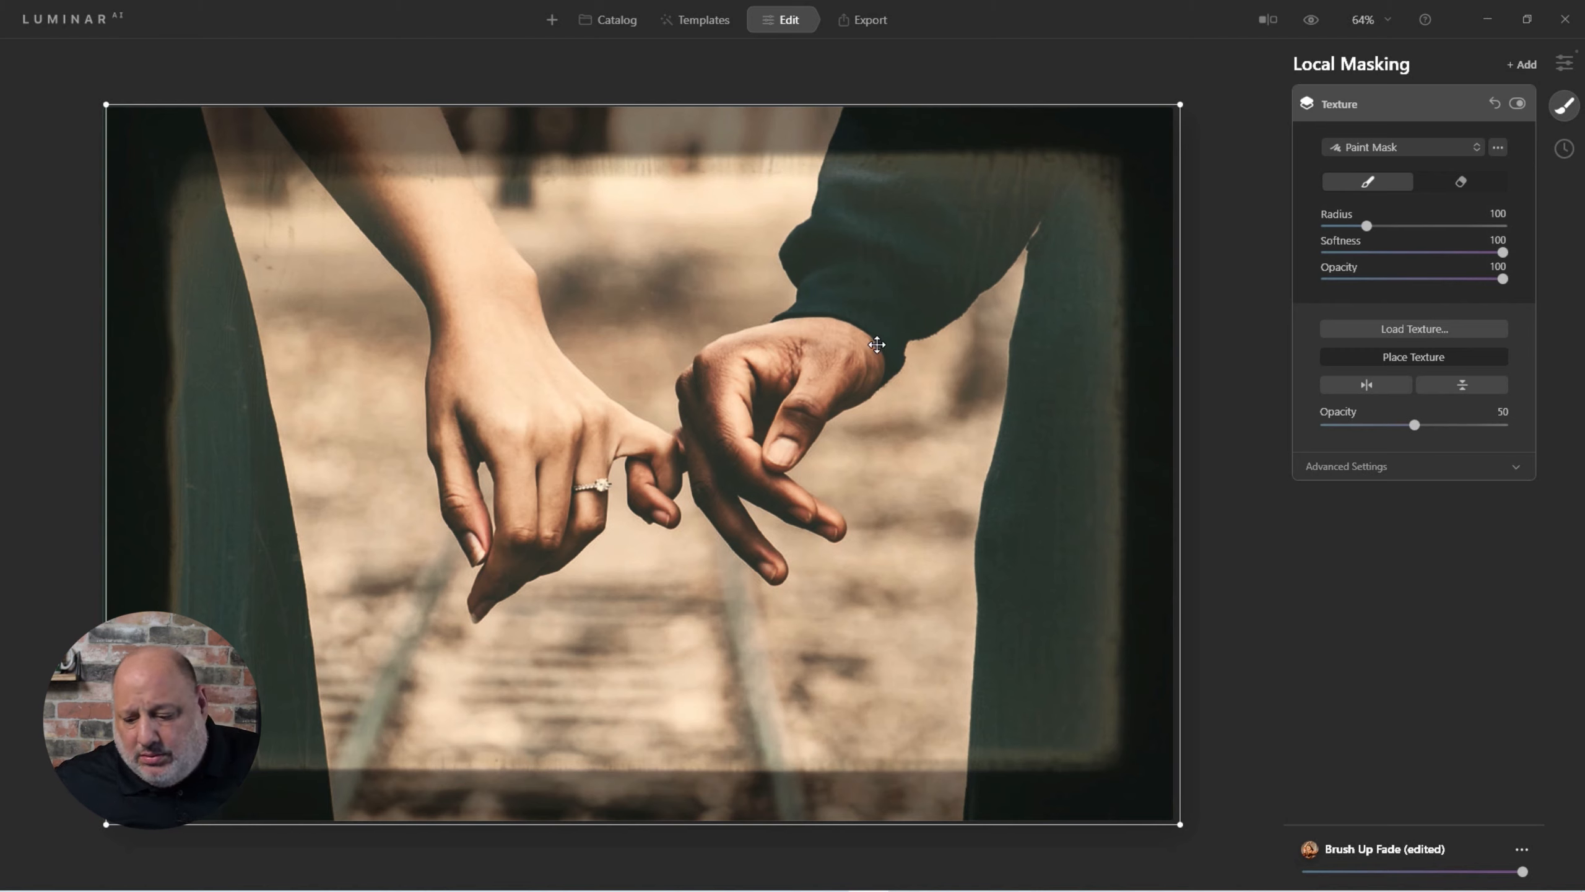
pyautogui.click(1413, 358)
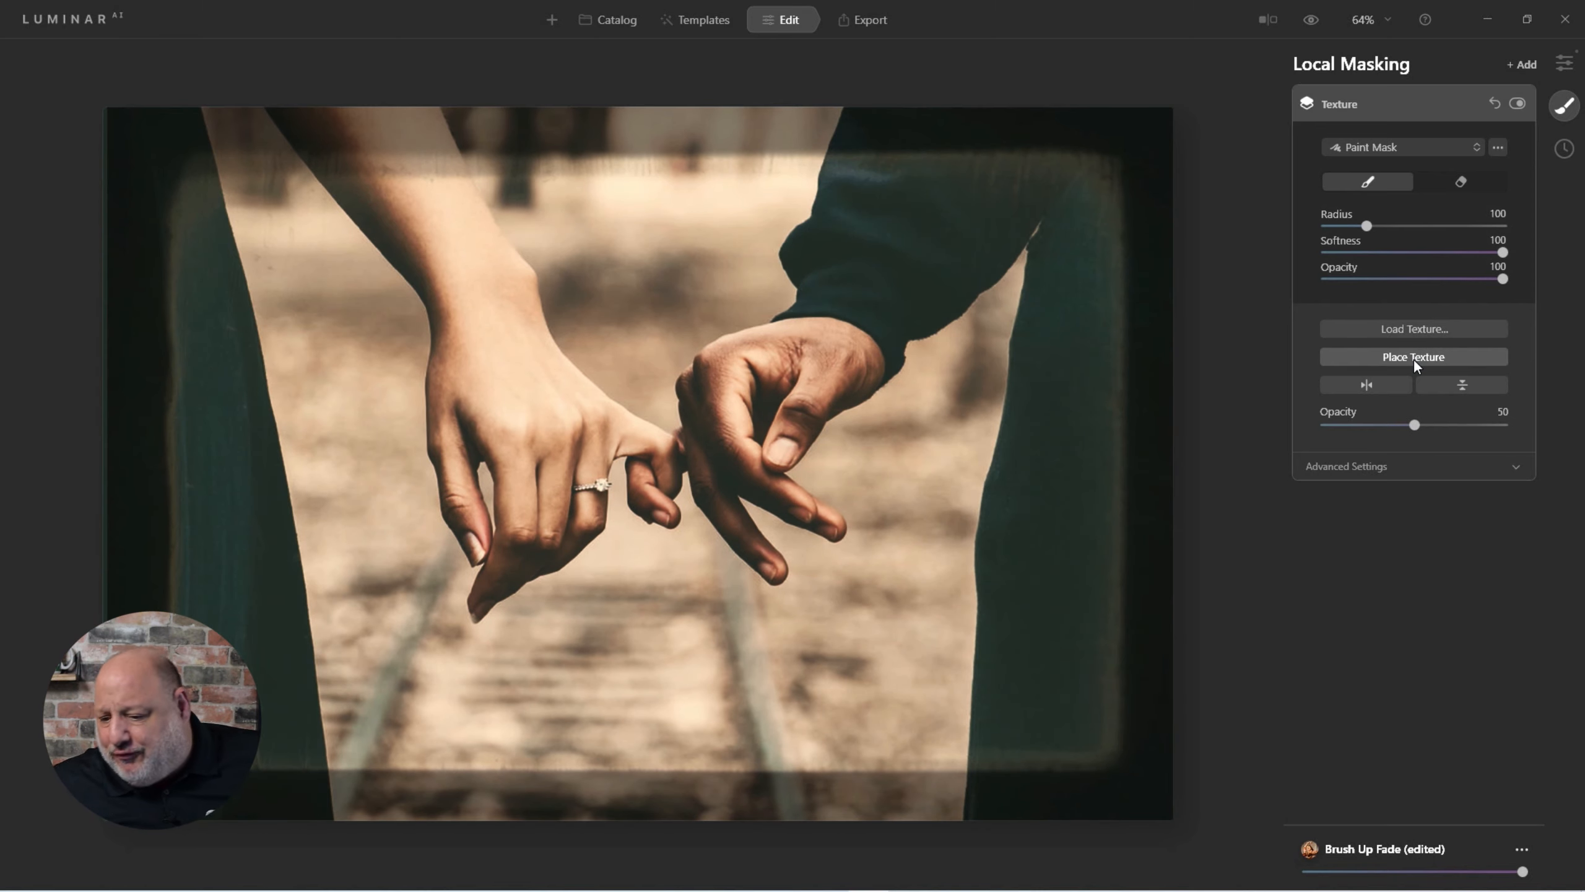
# Expand the frame texture's advanced settings and set the texture opacity to 61.
pyautogui.click(1370, 466)
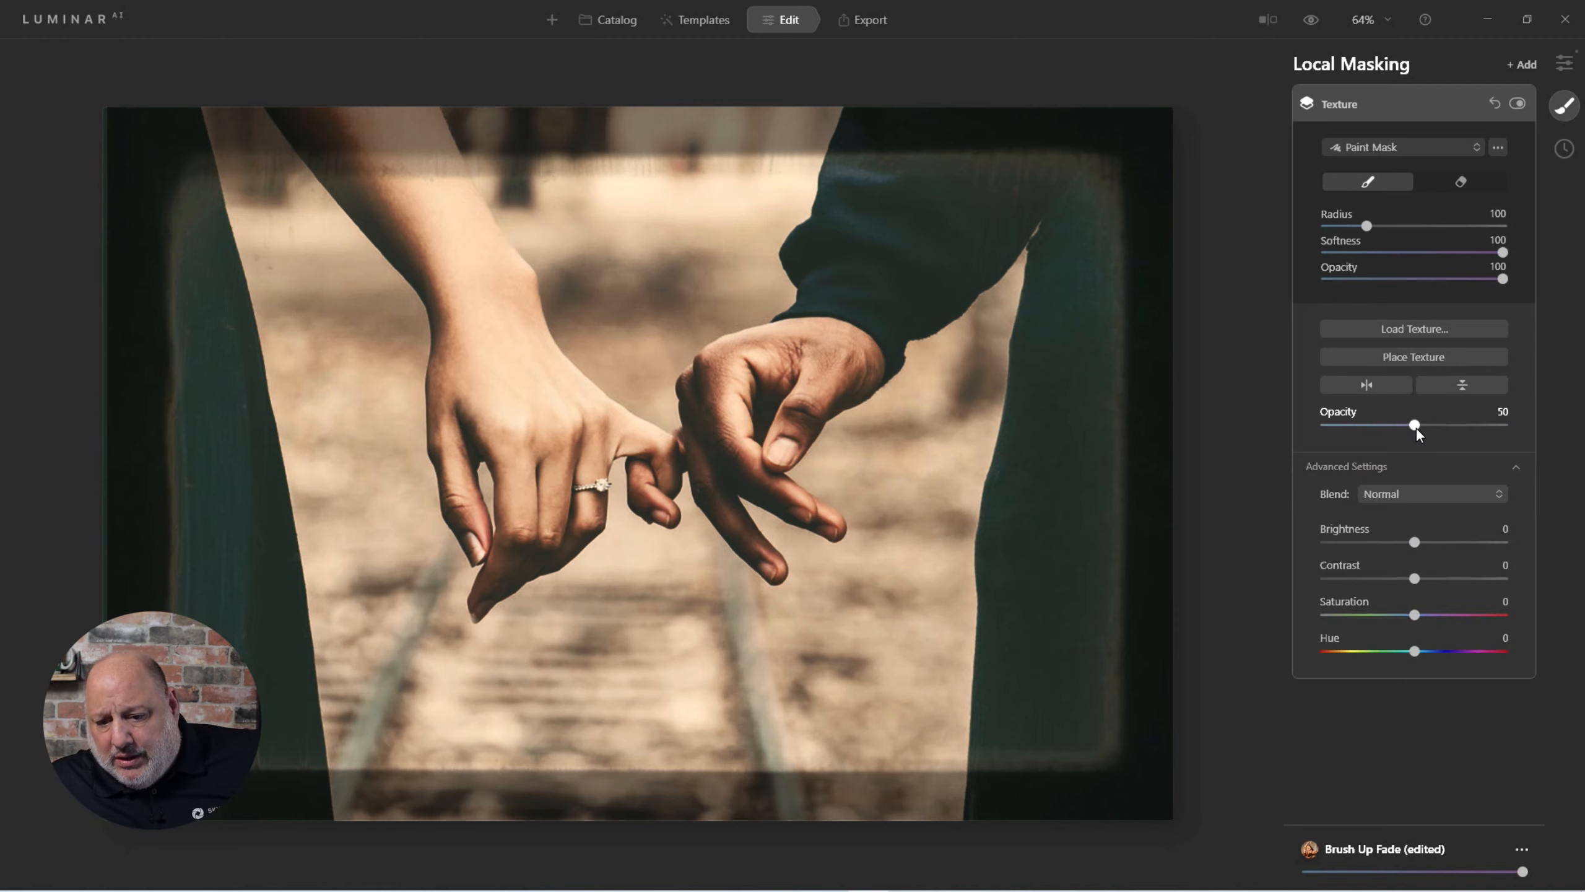
pyautogui.moveTo(1417, 429)
pyautogui.mouseDown()
pyautogui.moveTo(1496, 439)
pyautogui.moveTo(1365, 445)
pyautogui.moveTo(1414, 446)
pyautogui.mouseUp()
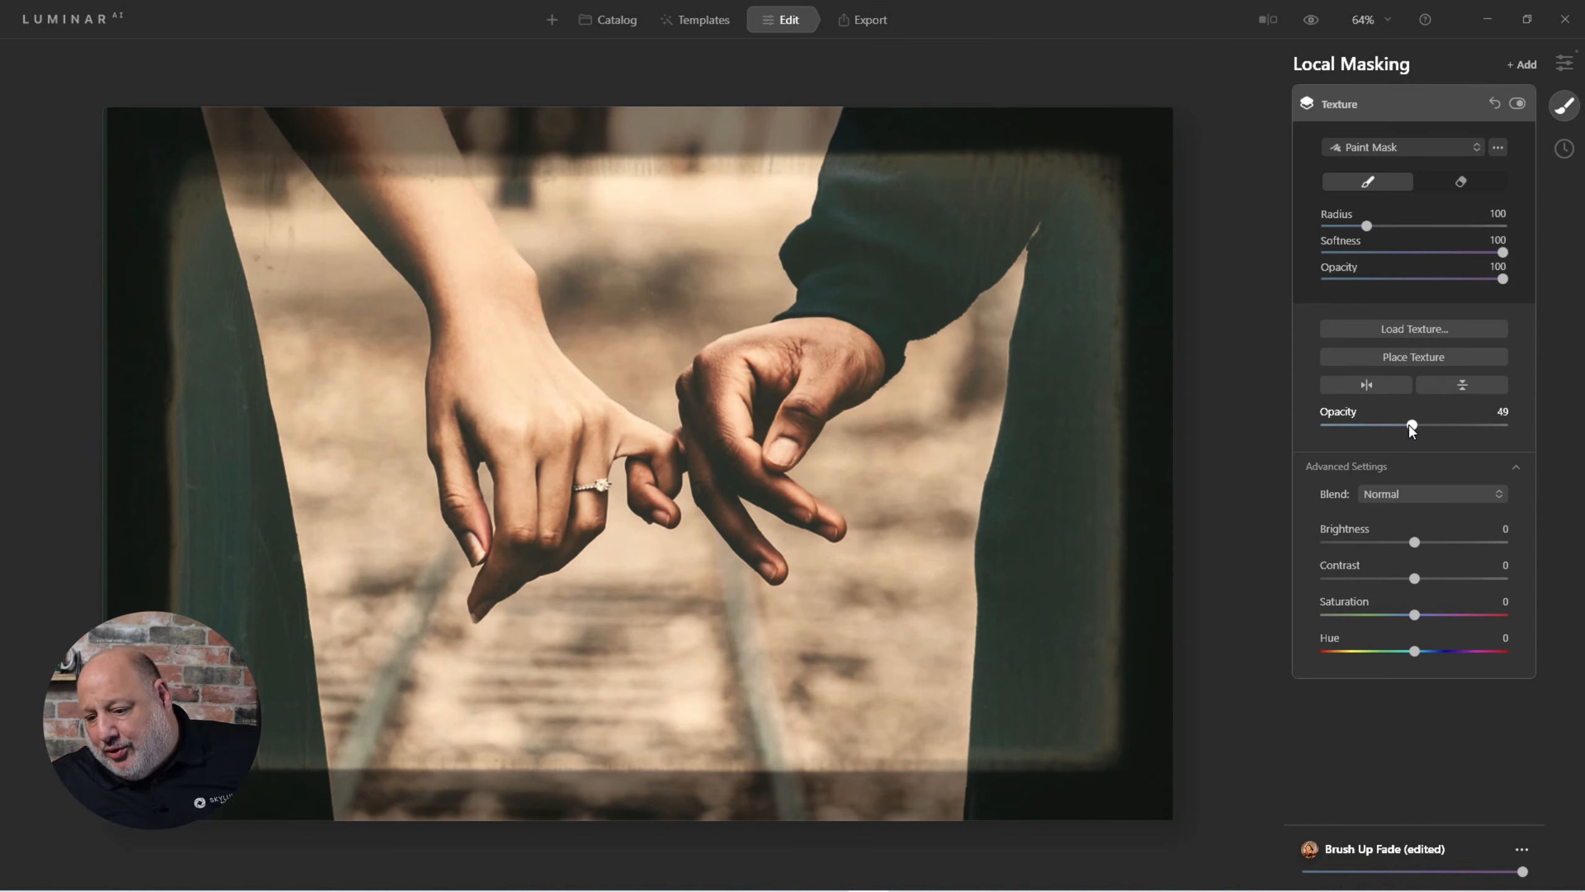
pyautogui.moveTo(1409, 426); pyautogui.dragTo(1429, 434)
# Set the frame texture's blend mode to Multiply and its contrast to 28, and collapse the layer.
pyautogui.click(1386, 500)
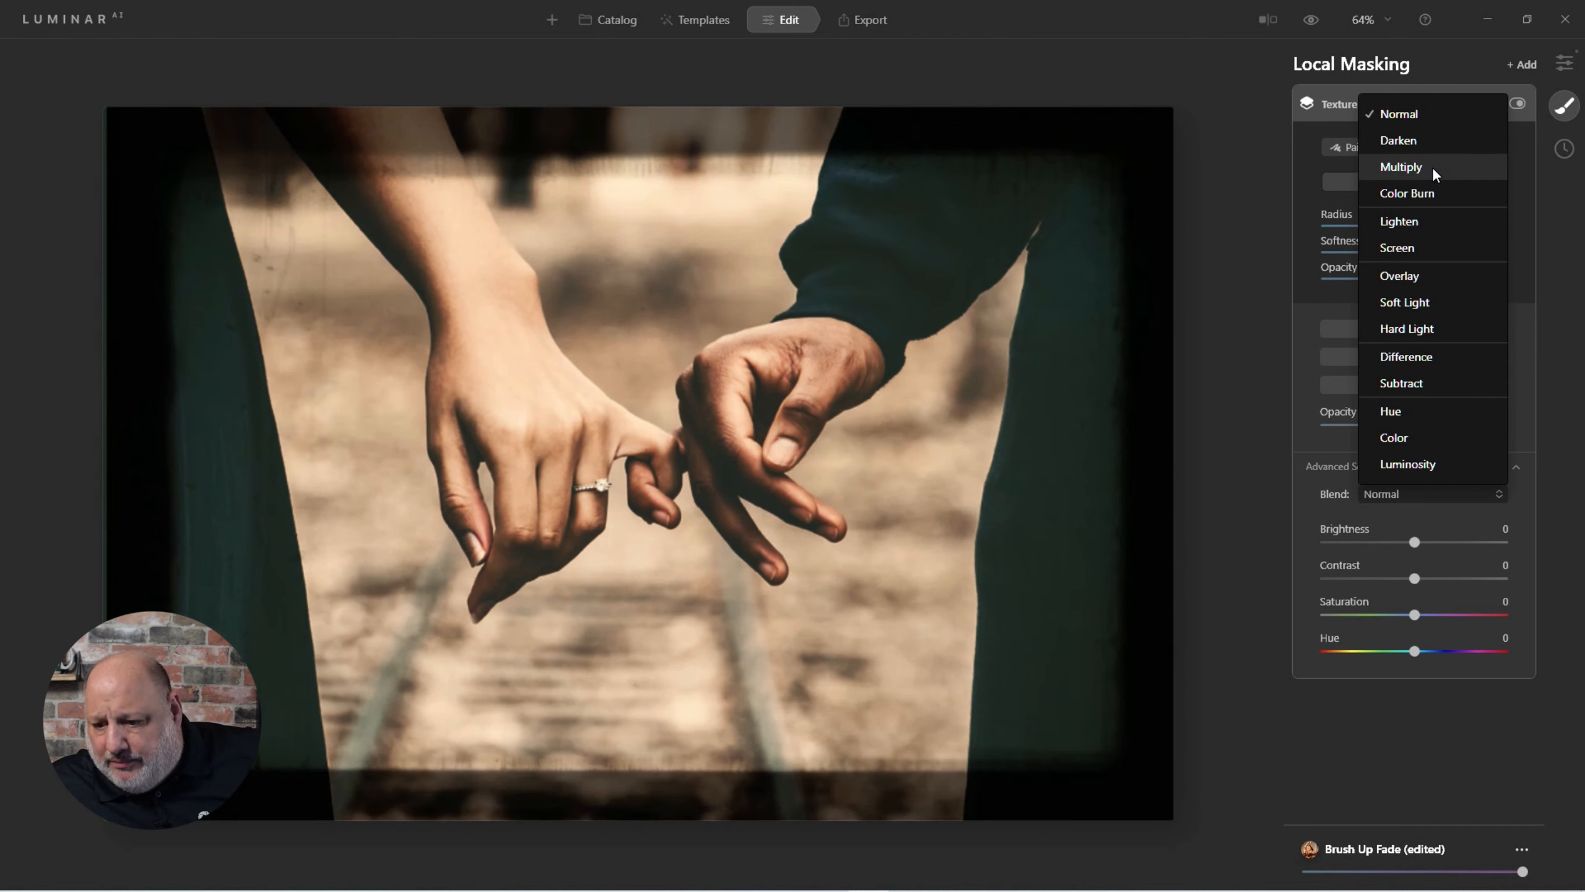
pyautogui.click(1433, 168)
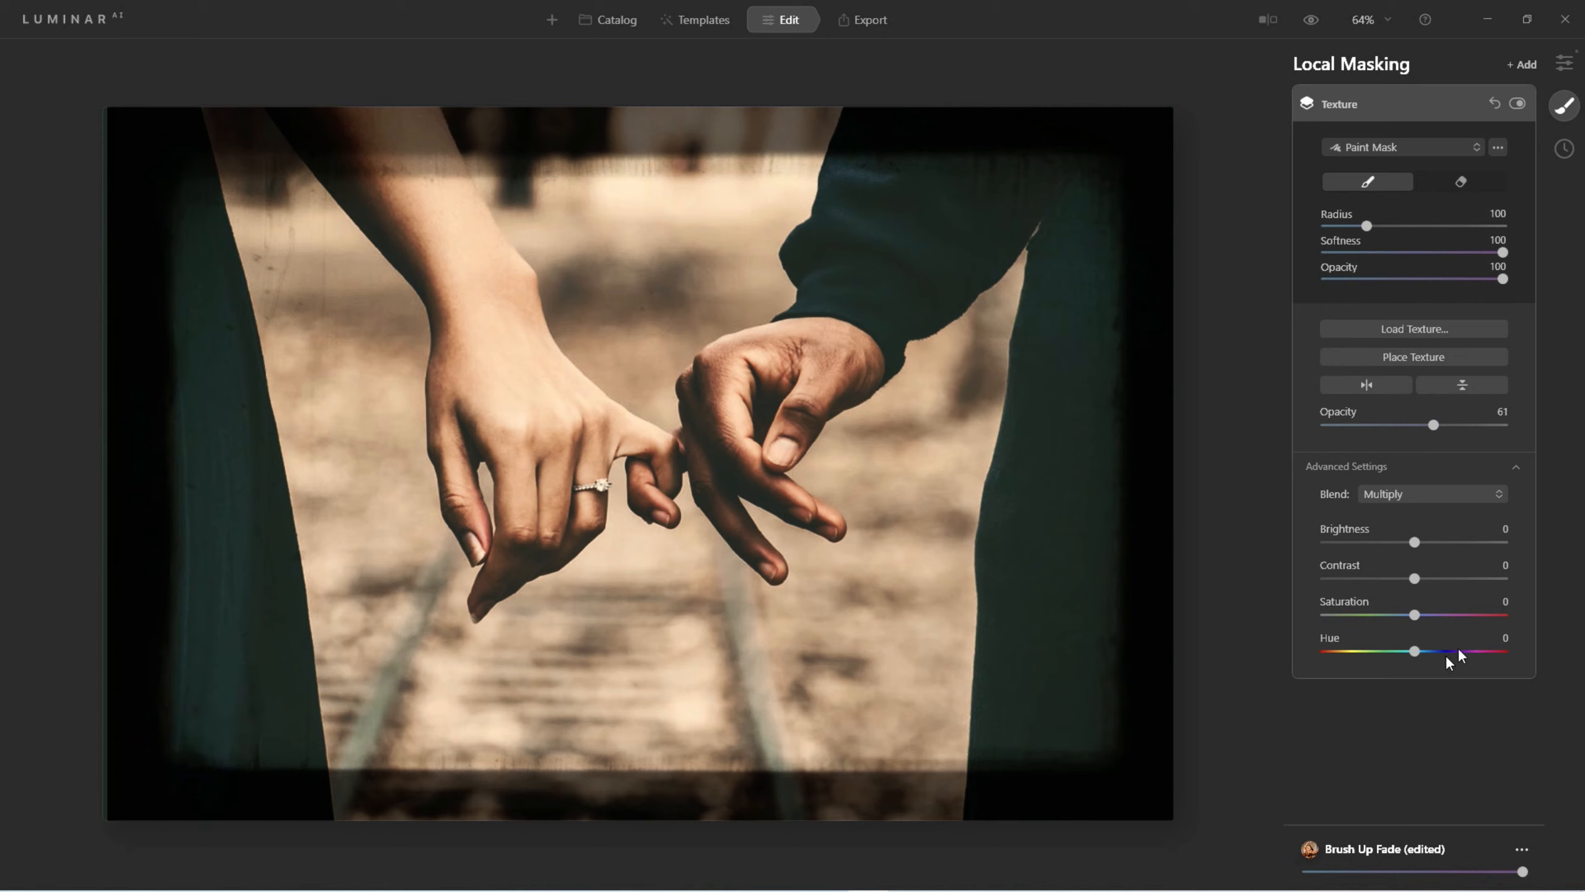
pyautogui.moveTo(1415, 578); pyautogui.dragTo(1434, 578)
pyautogui.click(1375, 101)
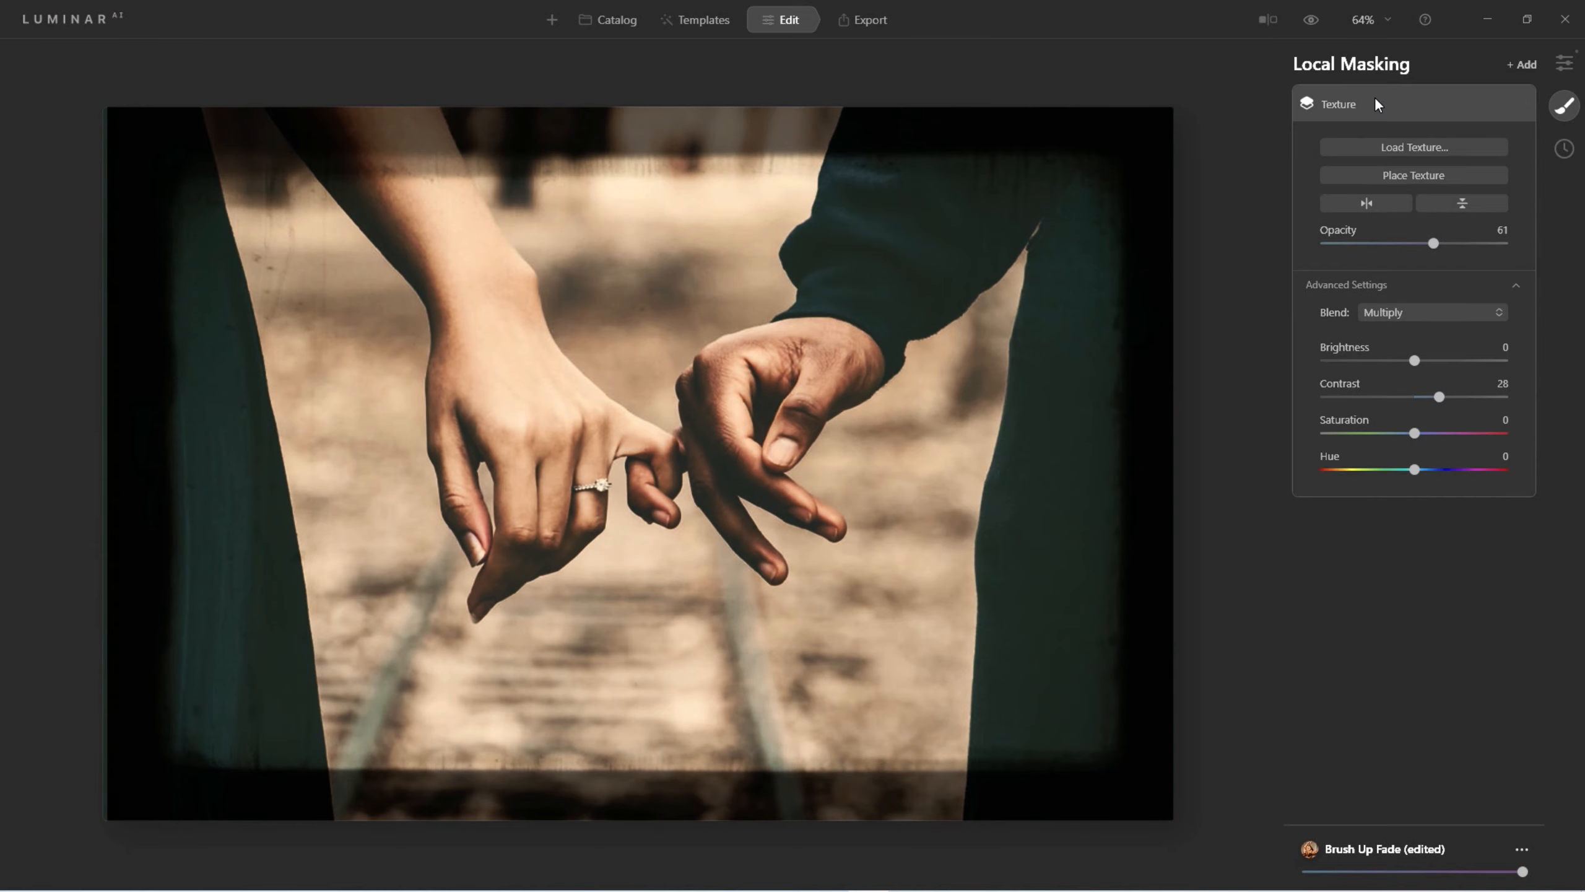
# Add a second local masking Texture layer and load combined textures color.jpg from the _Assets > Textures folder.
pyautogui.click(1523, 66)
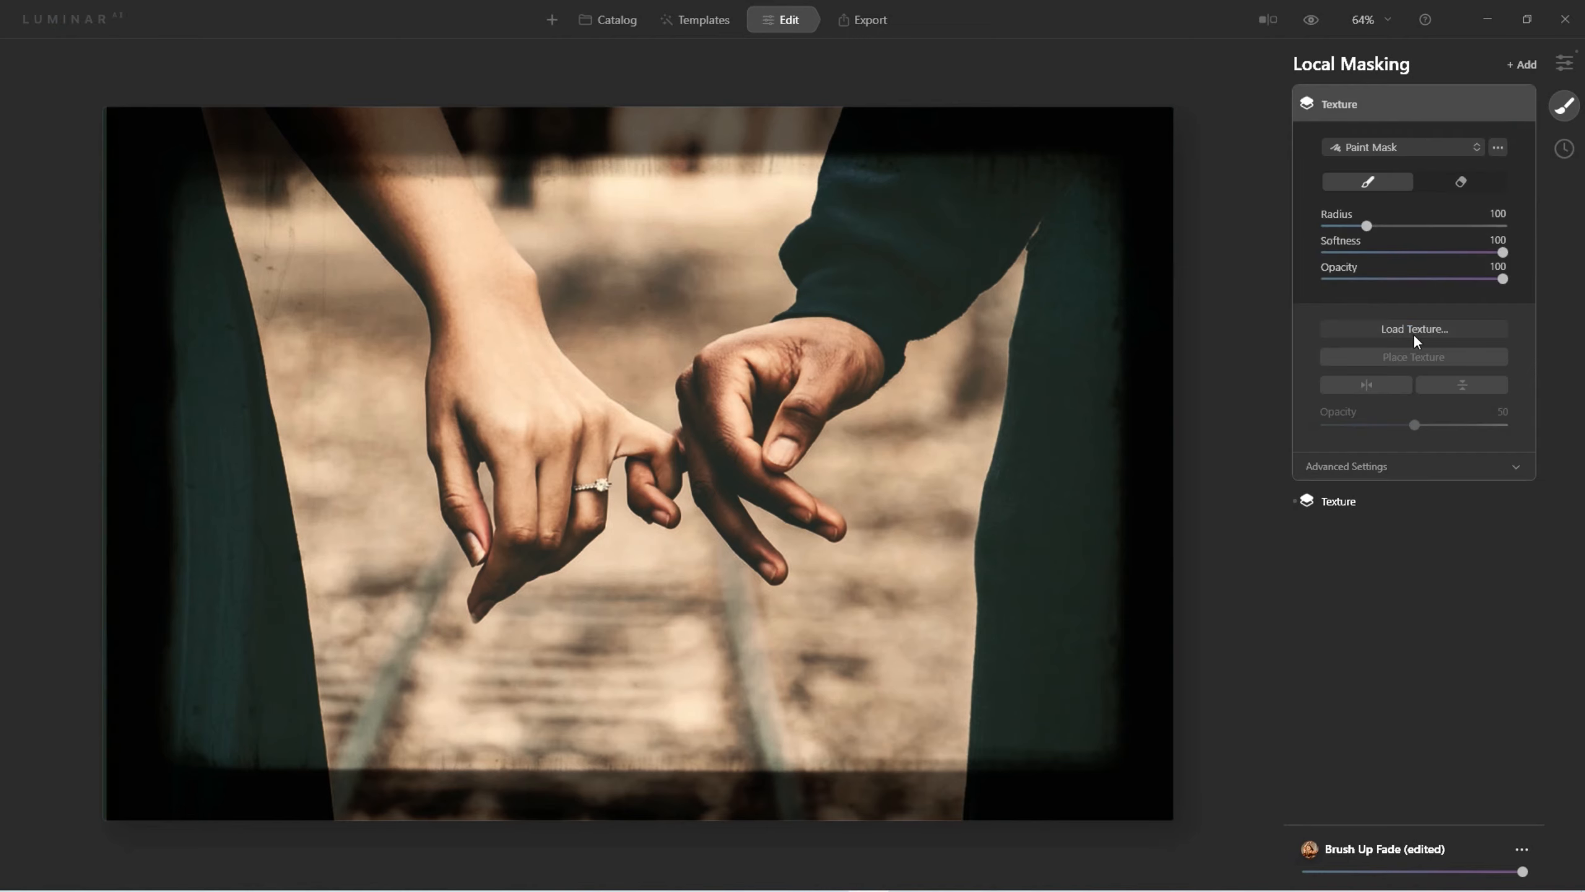
pyautogui.click(1413, 333)
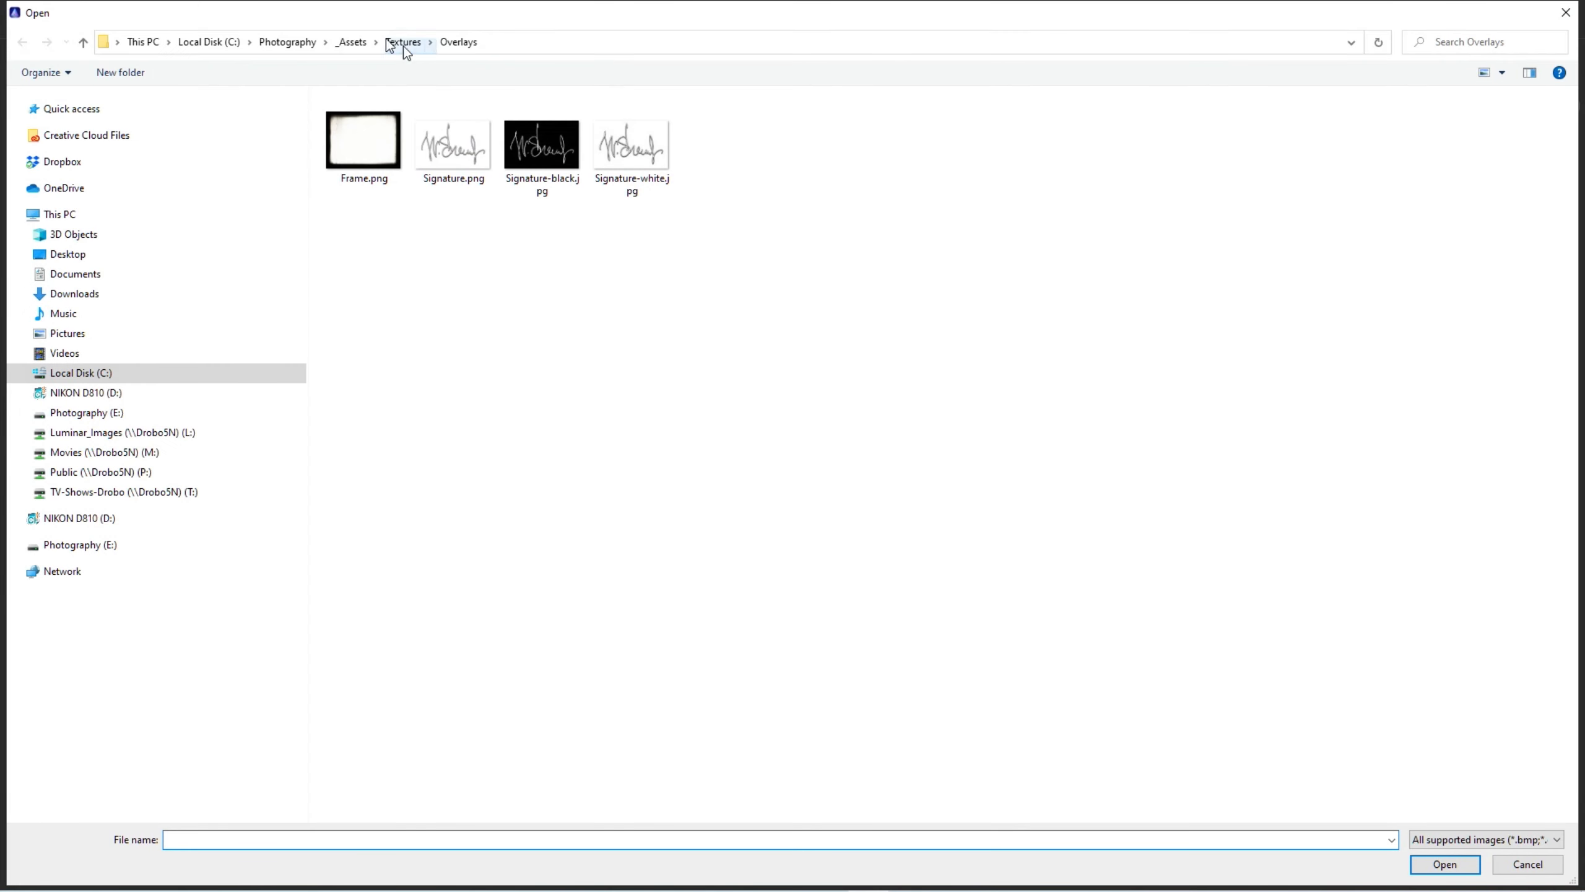
pyautogui.click(404, 43)
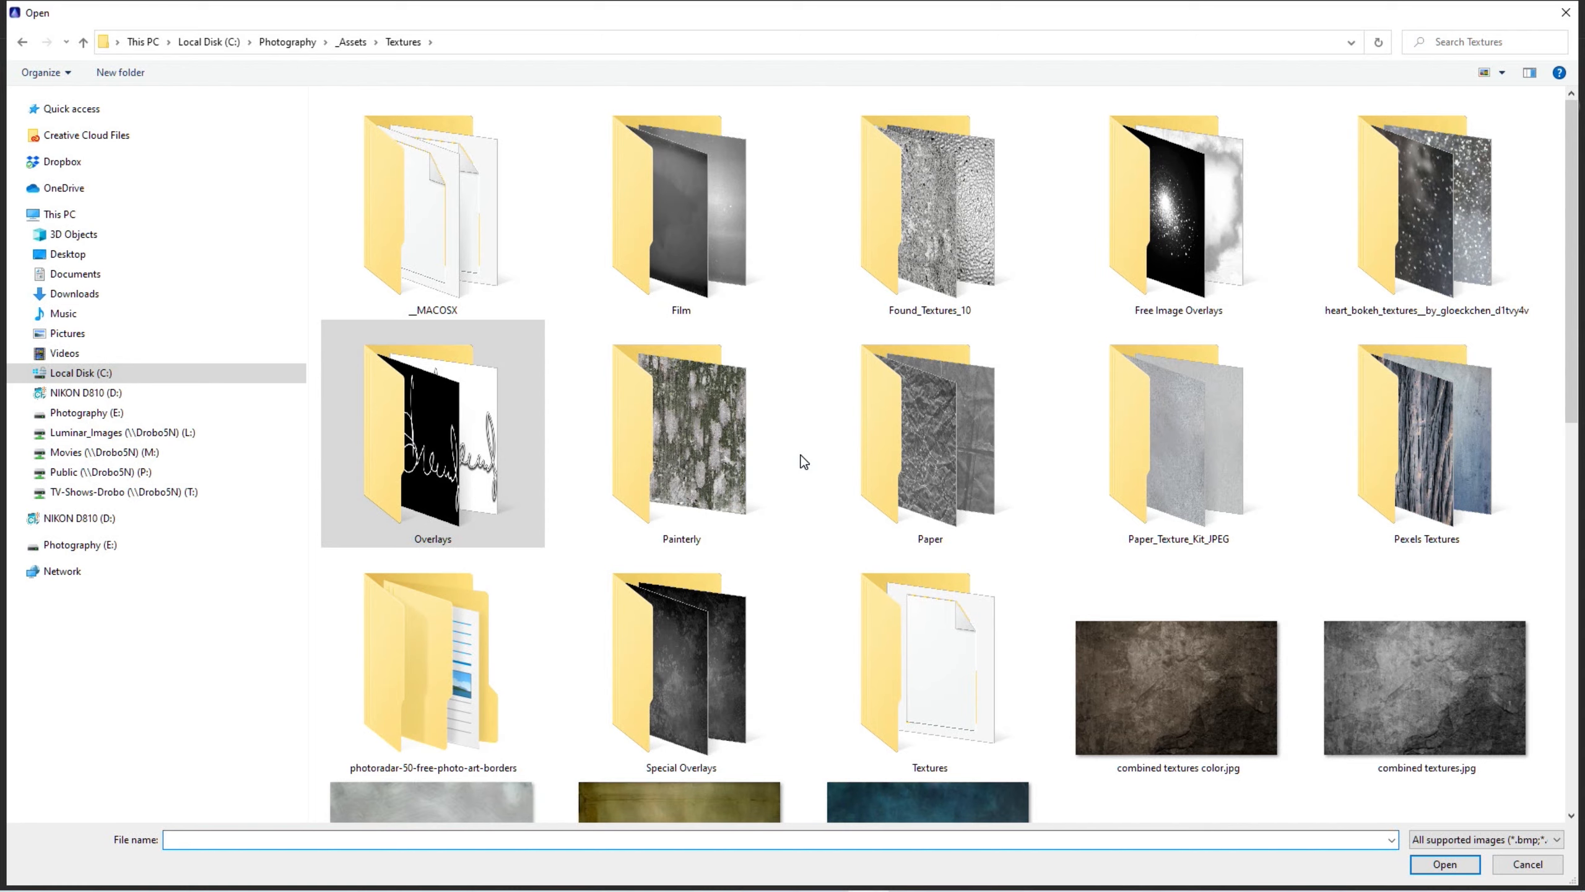
pyautogui.click(1206, 663)
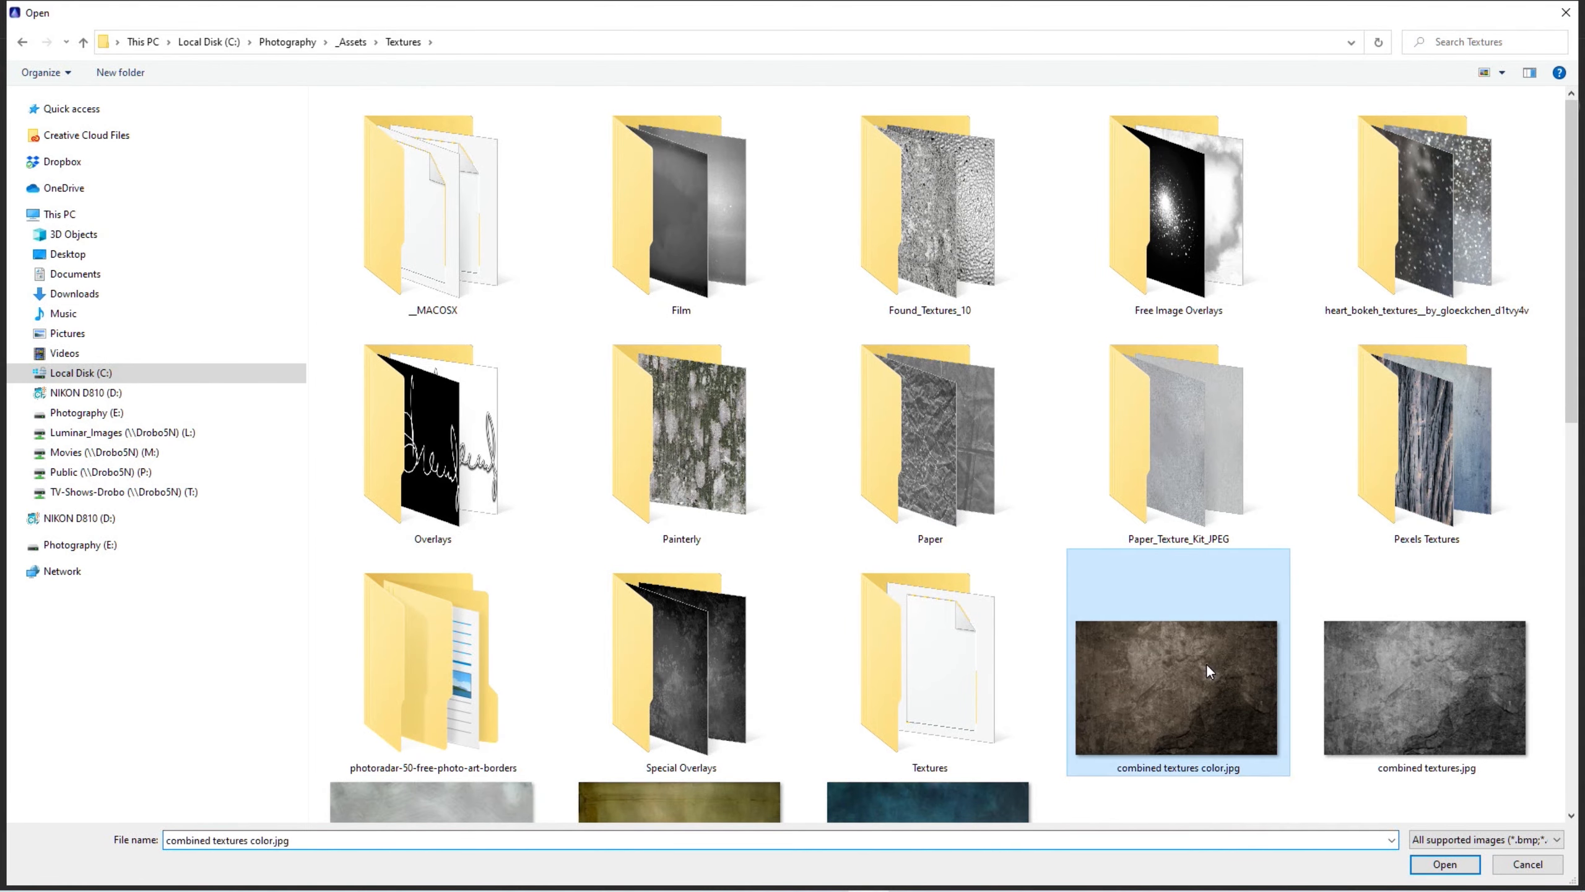
pyautogui.click(1444, 872)
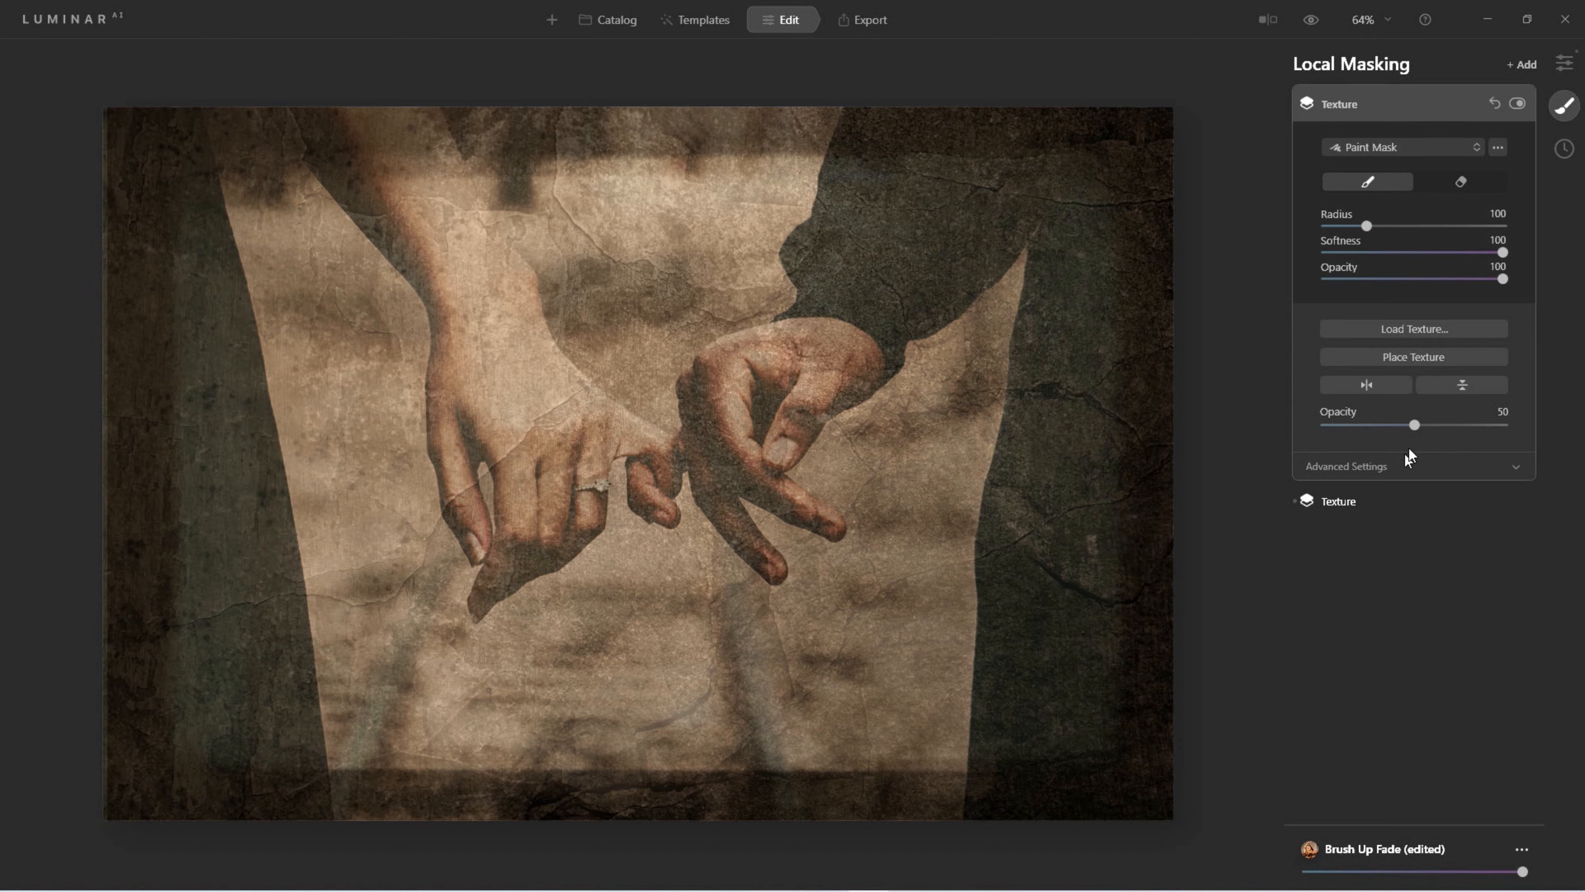
# Set the new texture's blend mode to Overlay, opacity to 50, brightness to 78 and contrast to -2.
pyautogui.moveTo(1414, 430); pyautogui.dragTo(1454, 430)
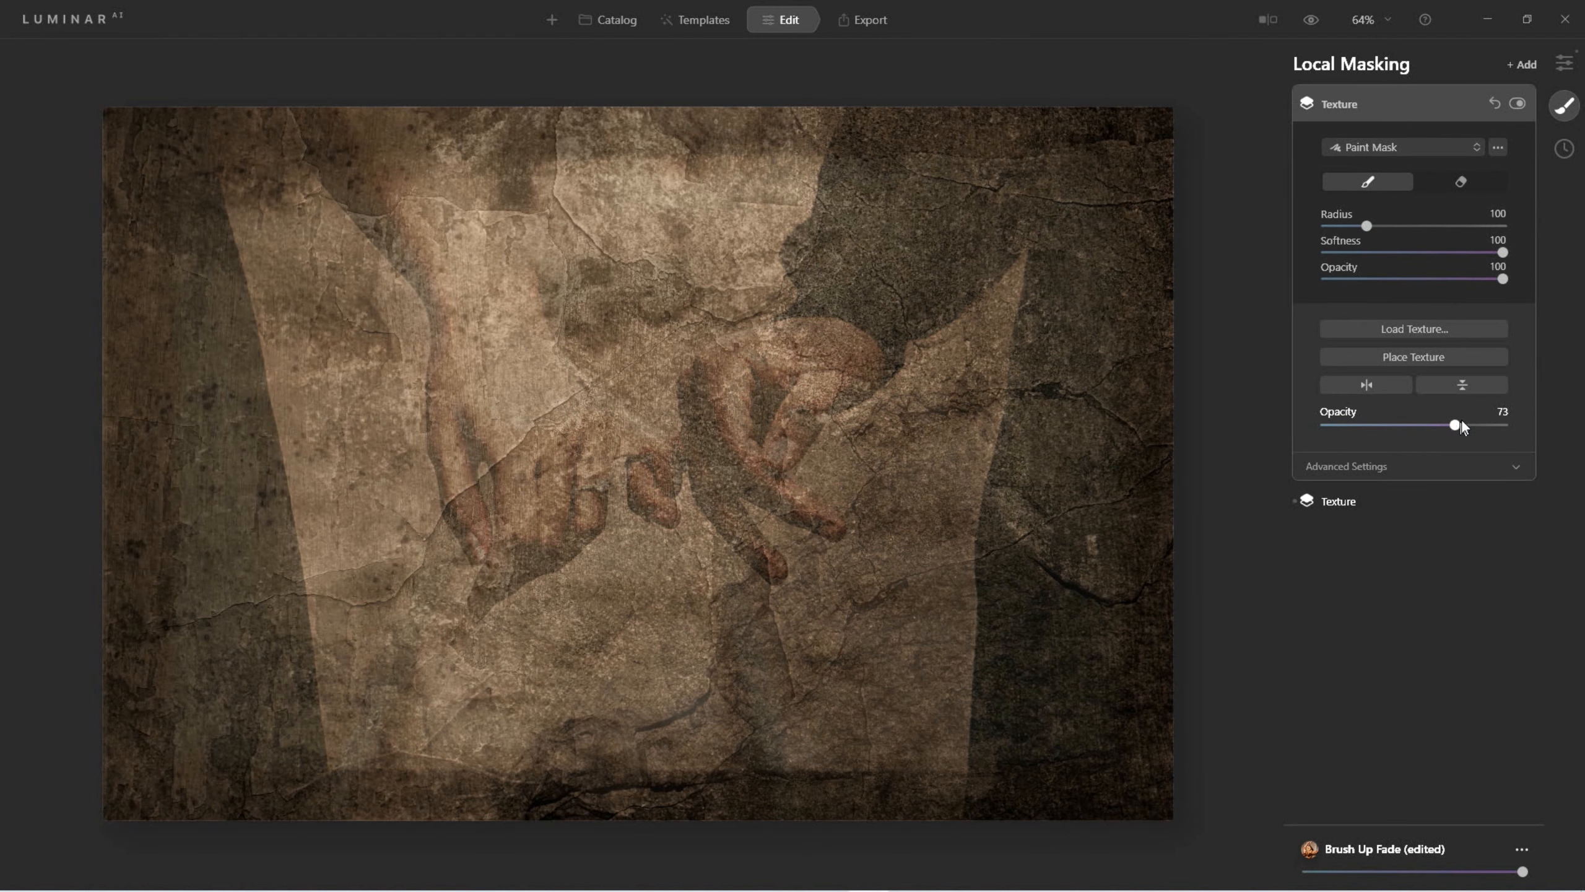
pyautogui.click(1366, 471)
pyautogui.click(1412, 494)
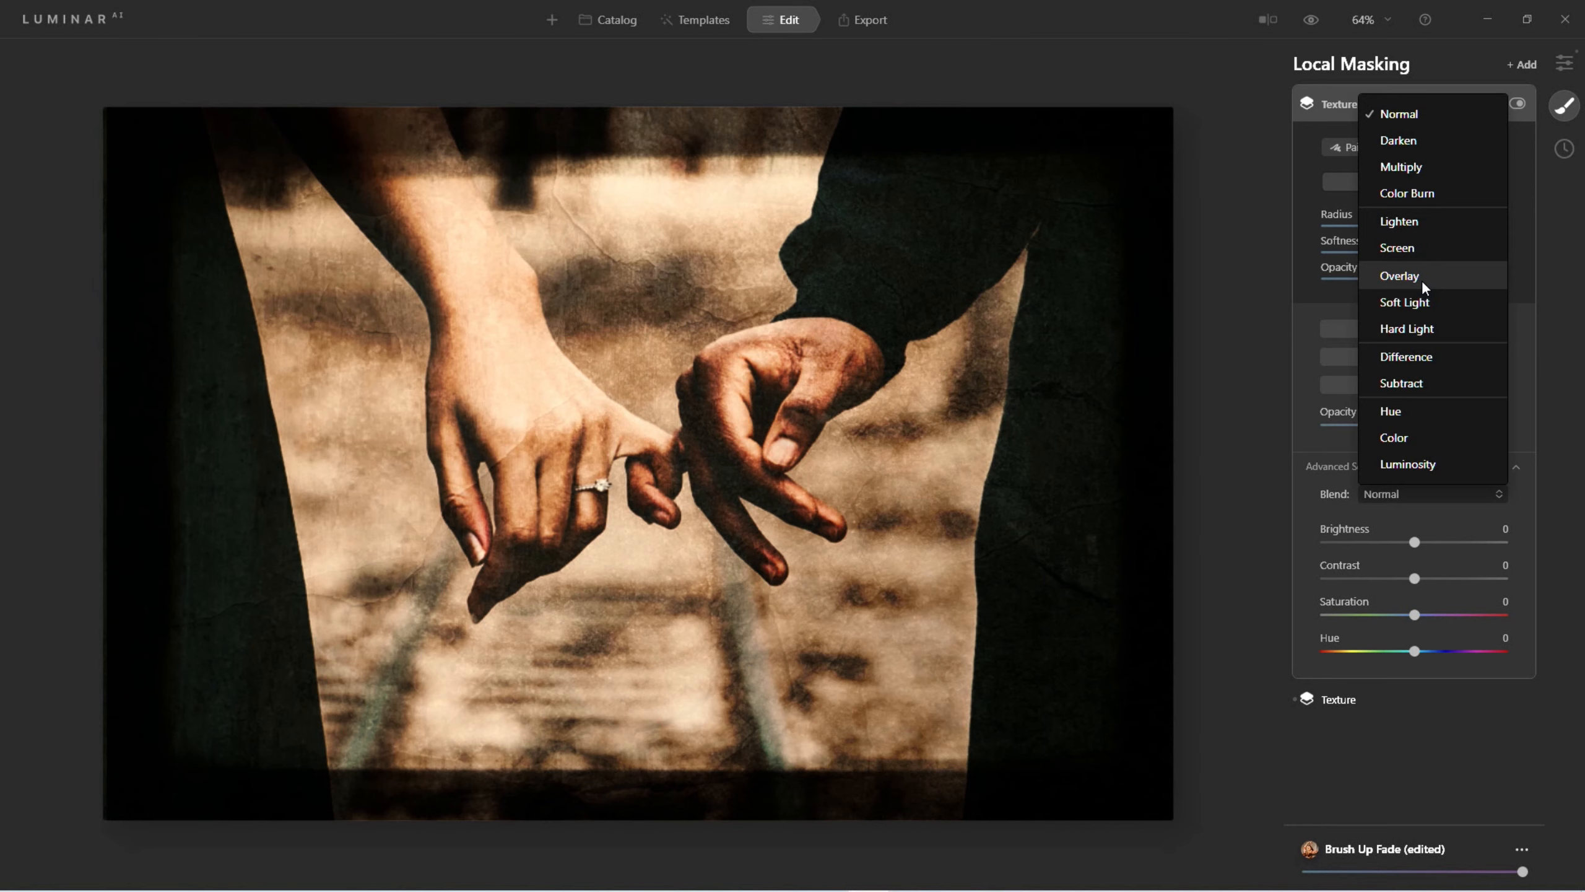
pyautogui.click(1424, 285)
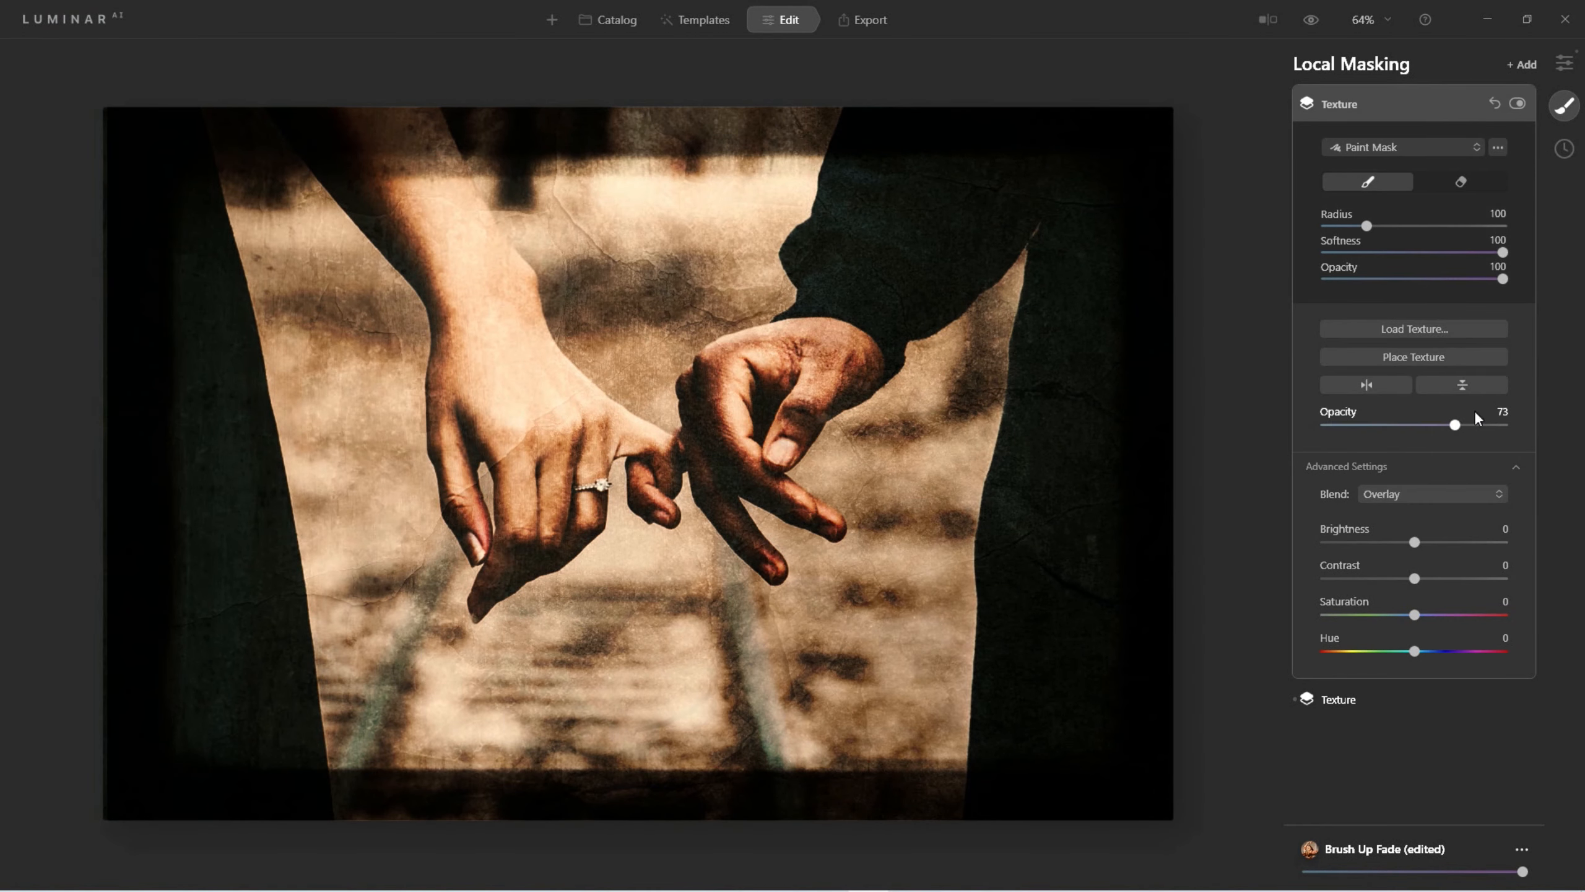
pyautogui.moveTo(1448, 427); pyautogui.dragTo(1413, 434)
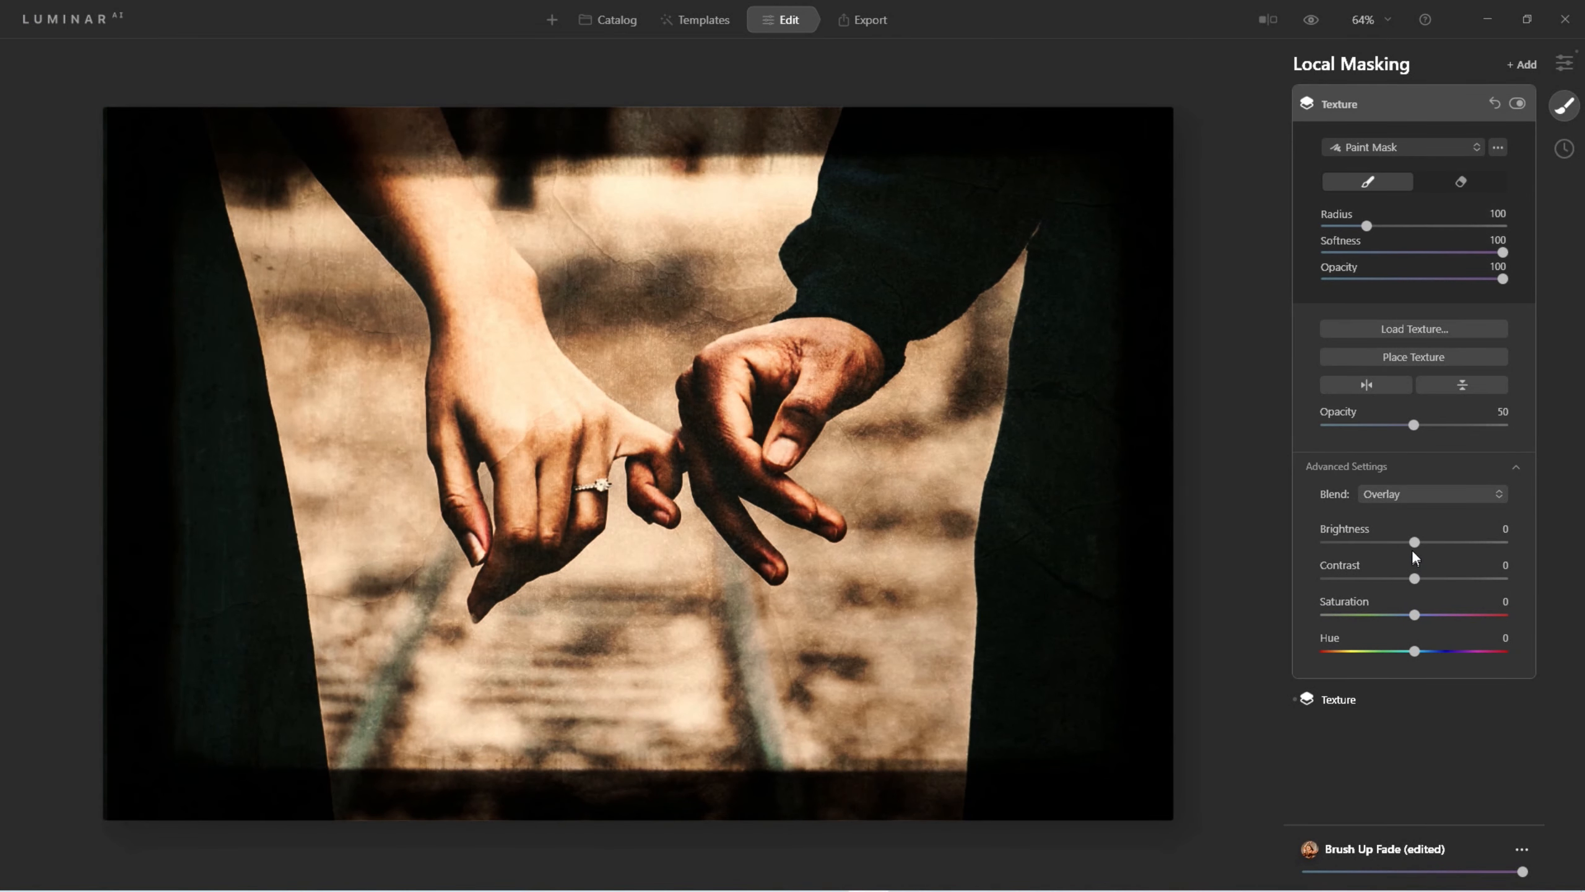
pyautogui.moveTo(1415, 542); pyautogui.dragTo(1414, 576)
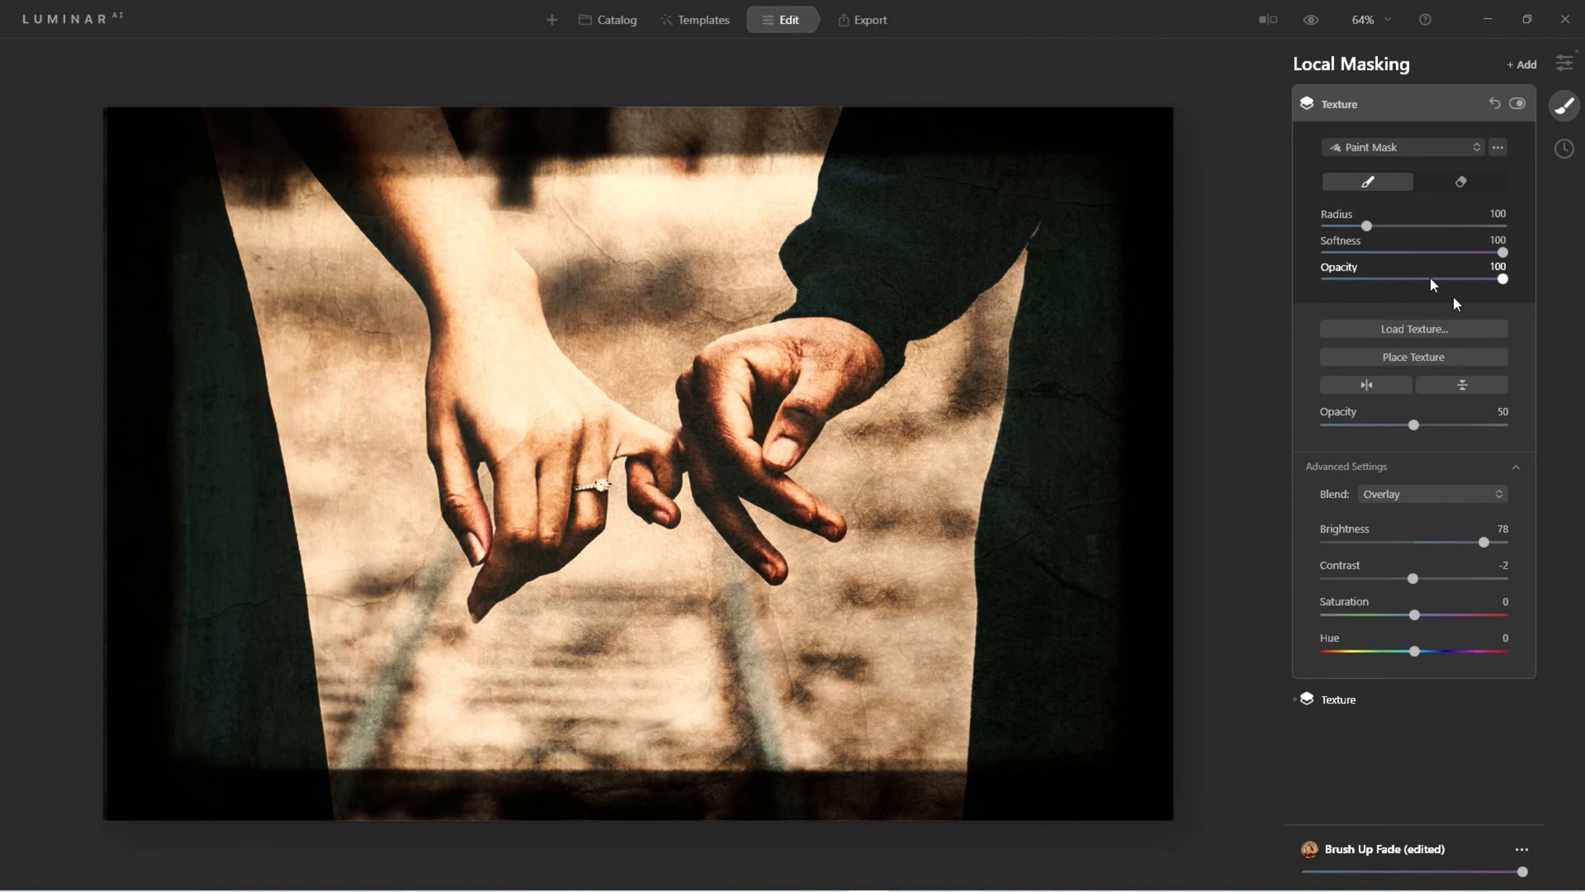
# Replace the layer's texture with Rough Texture.jpg from the Textures > Painterly folder.
pyautogui.click(1422, 356)
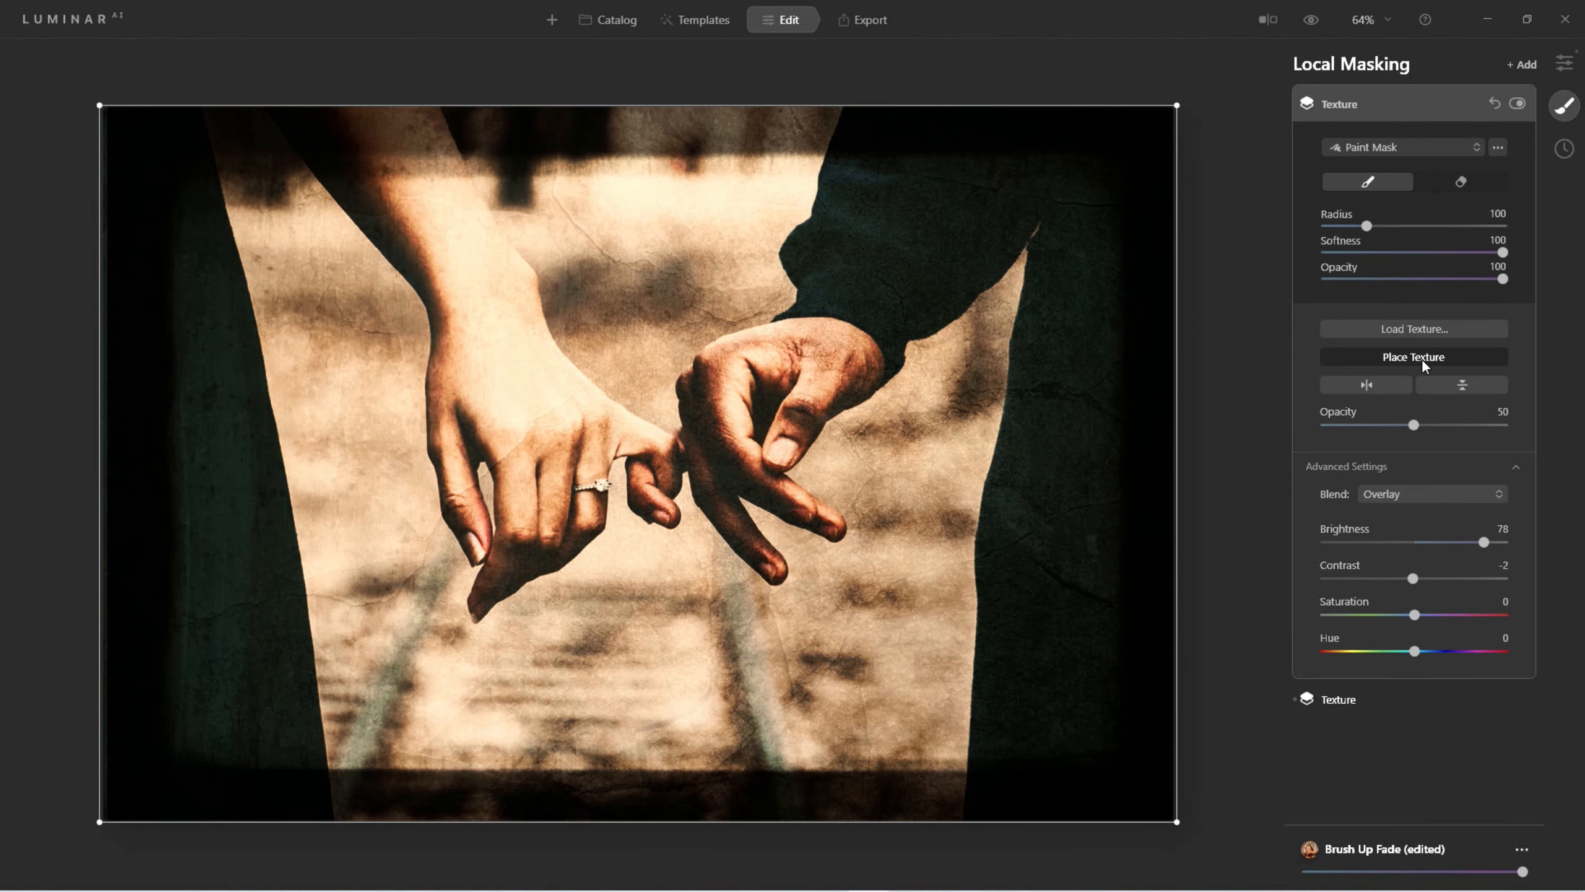
pyautogui.click(1422, 357)
pyautogui.click(1422, 326)
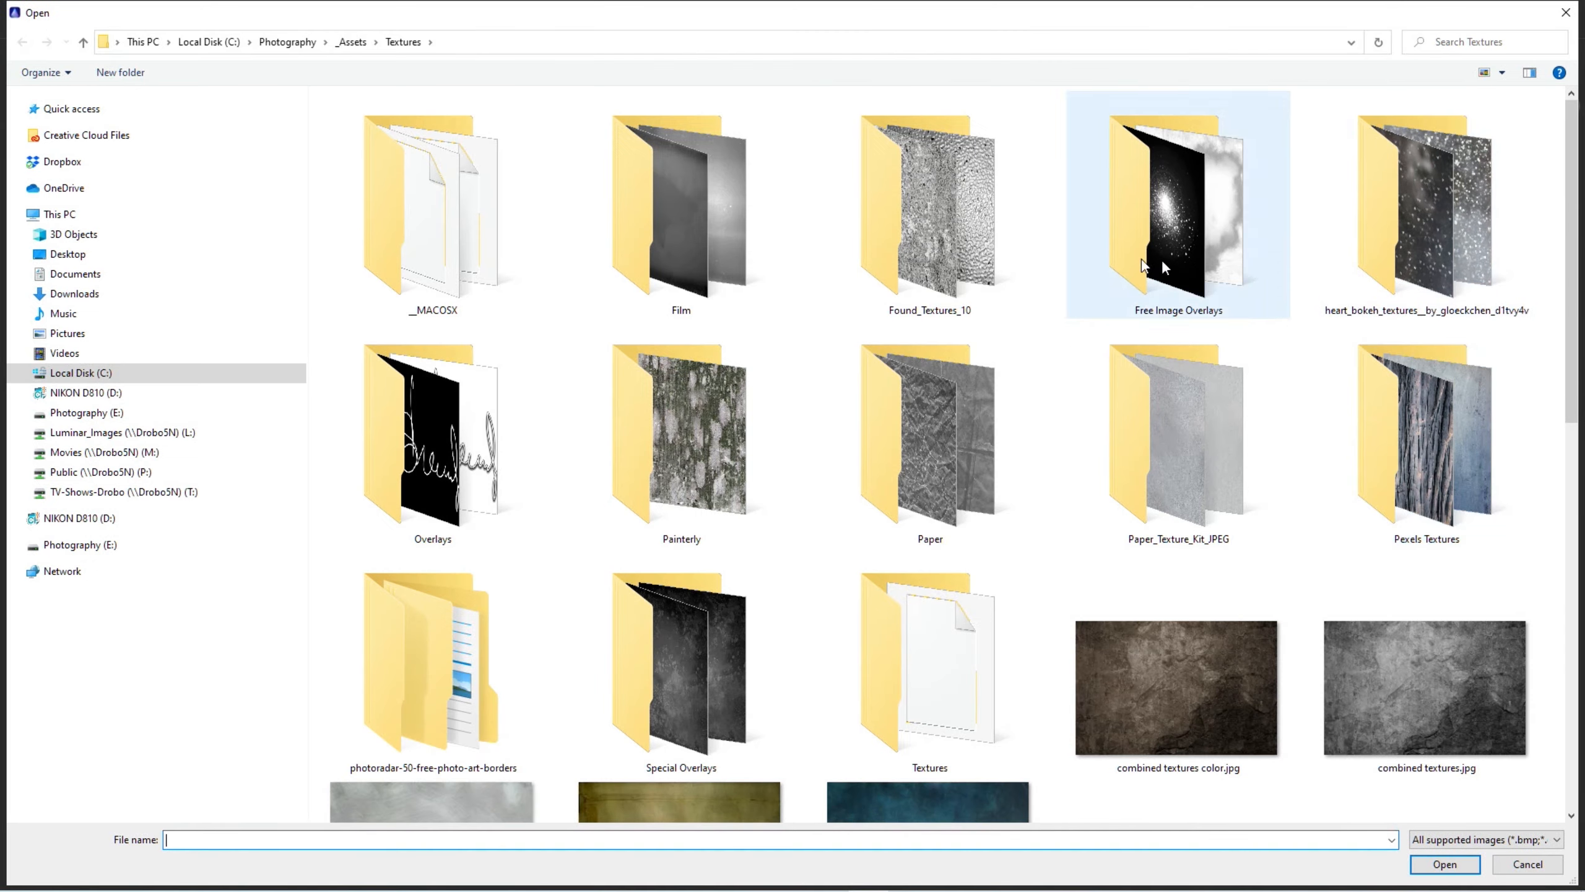
pyautogui.doubleClick(717, 446)
pyautogui.click(385, 130)
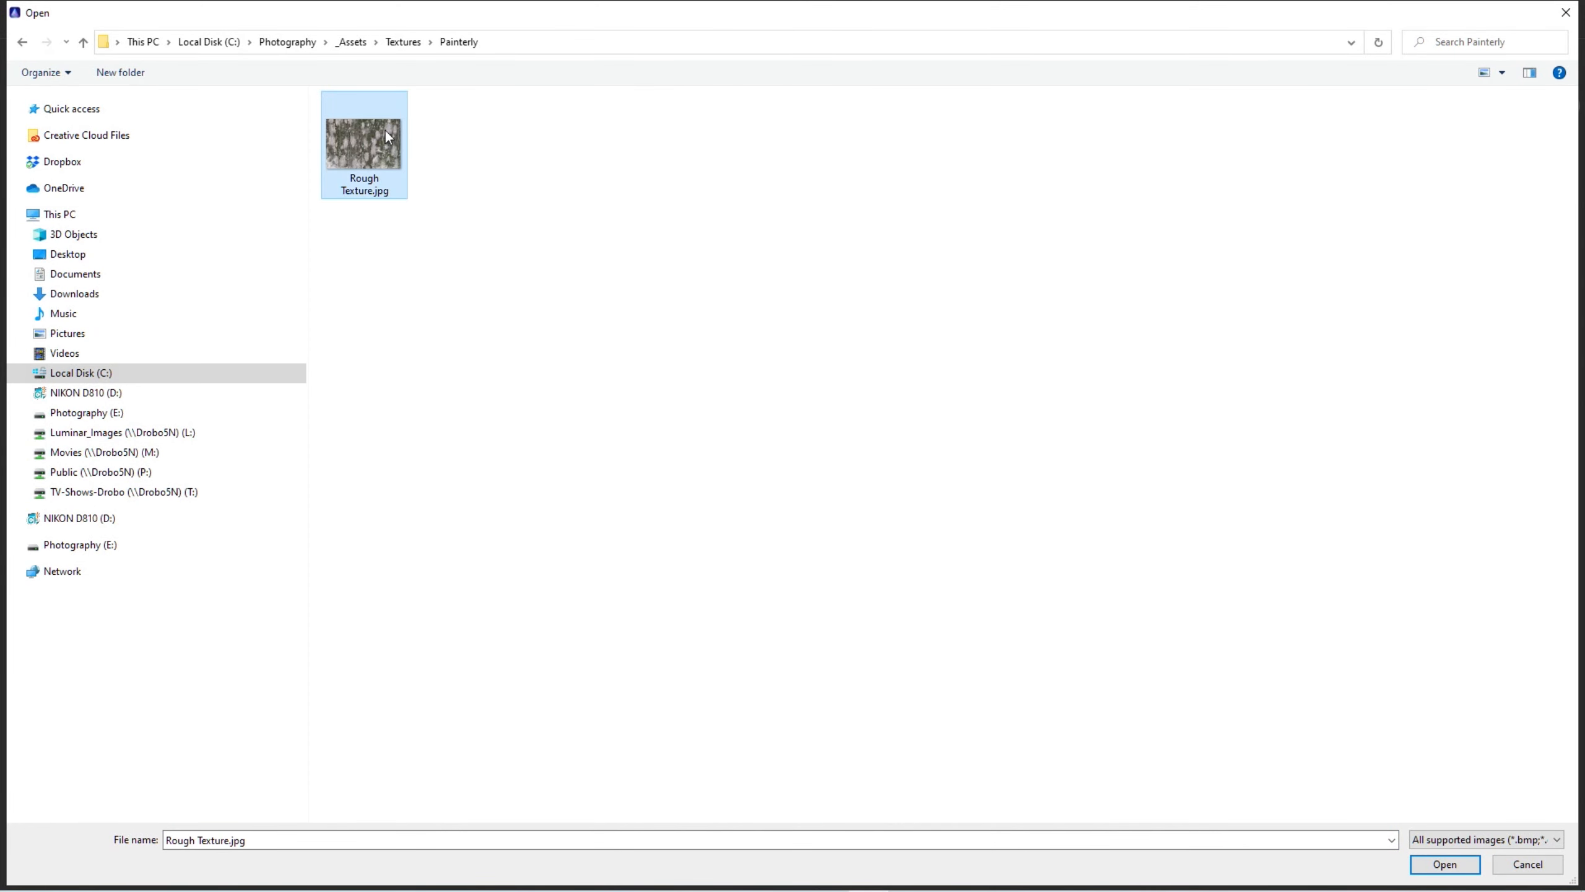
pyautogui.click(1441, 871)
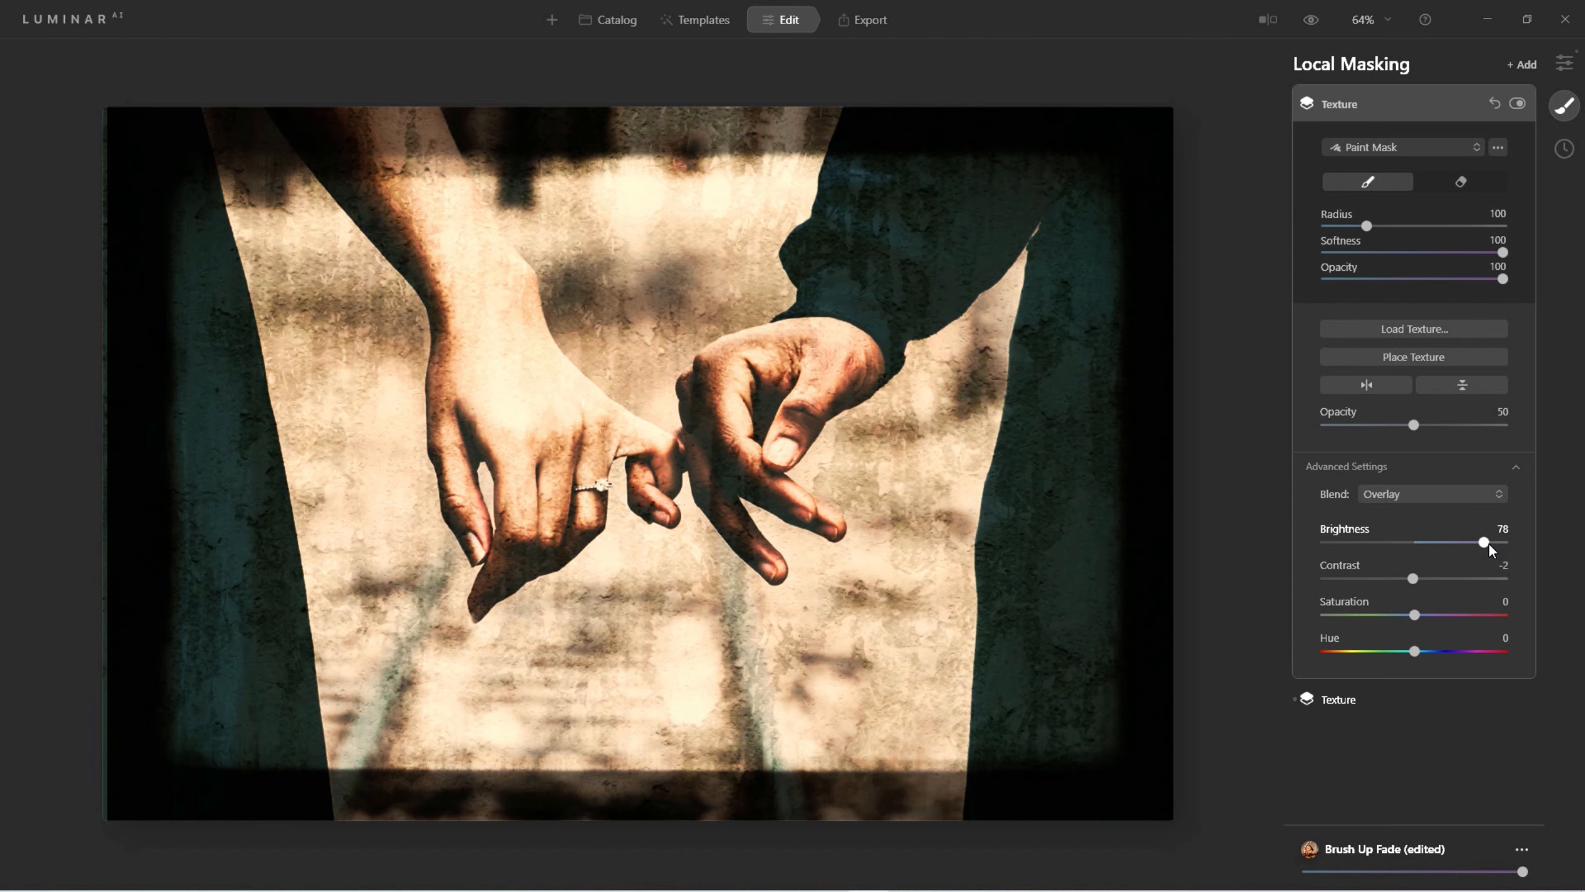
# Set the rough texture's brightness to 51 with slightly lower opacity, collapse the layer, and compare the photo with its original.
pyautogui.moveTo(1482, 542); pyautogui.dragTo(1446, 545)
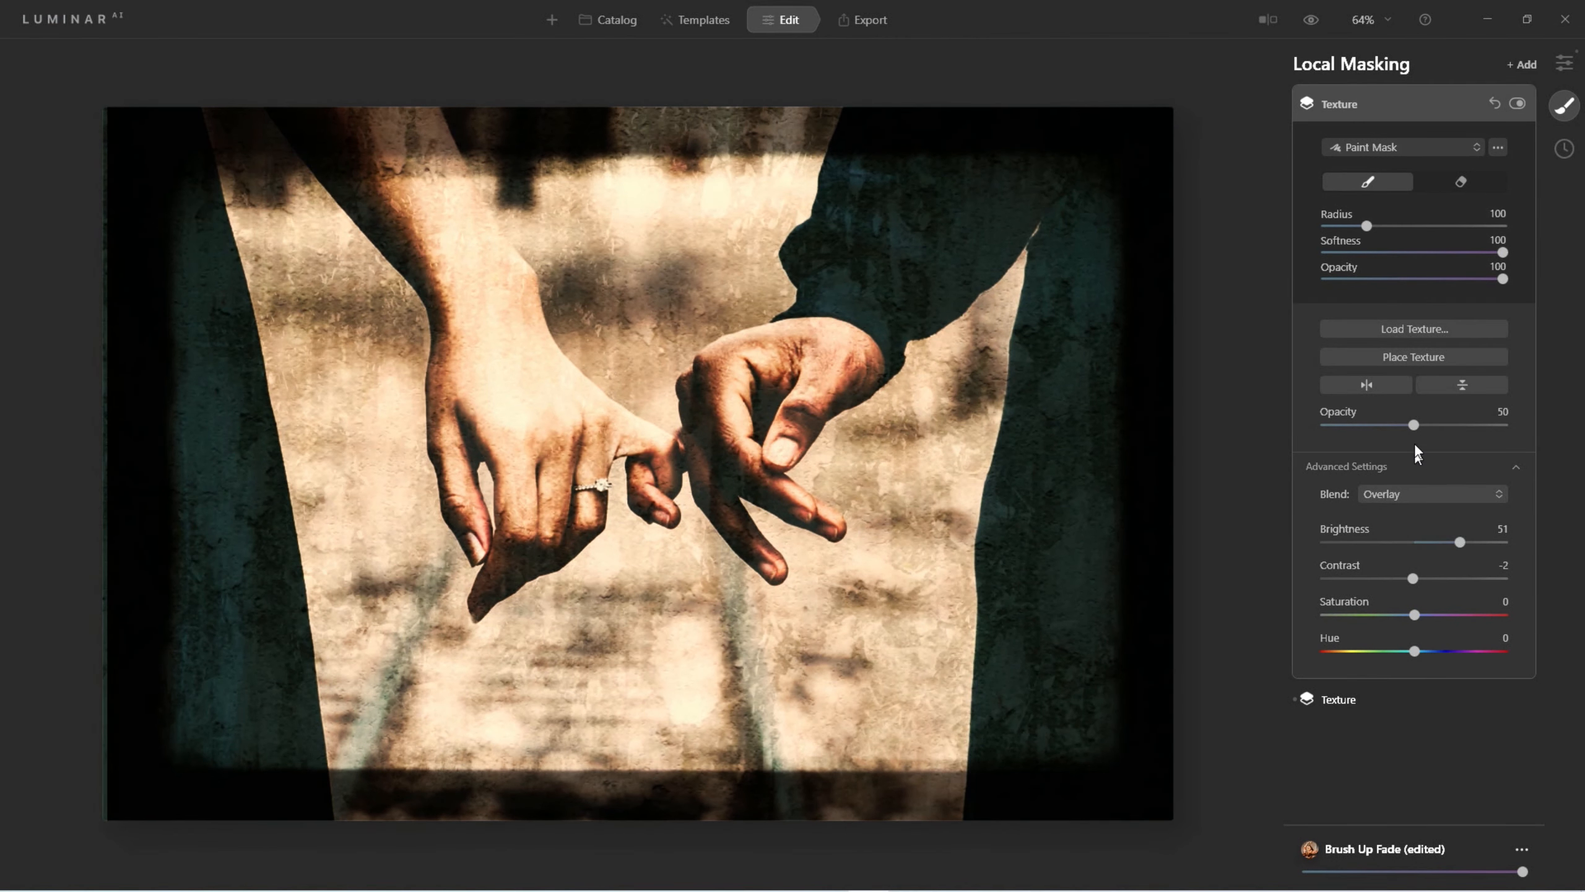
pyautogui.moveTo(1415, 425)
pyautogui.mouseDown()
pyautogui.moveTo(1355, 425)
pyautogui.moveTo(1407, 426)
pyautogui.mouseUp()
pyautogui.click(1337, 106)
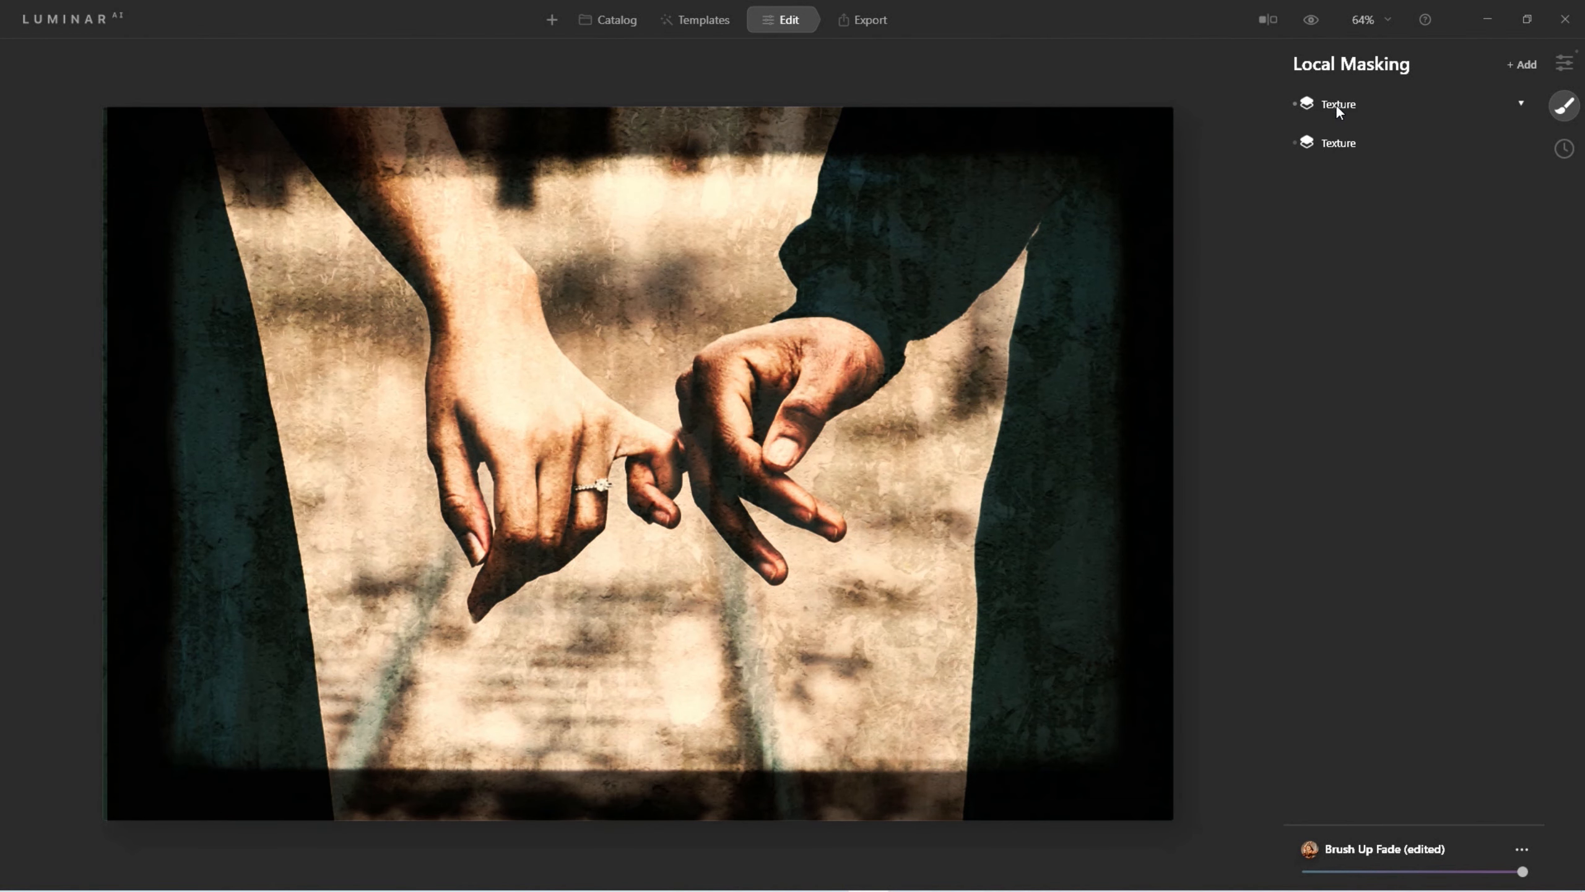
pyautogui.click(1321, 21)
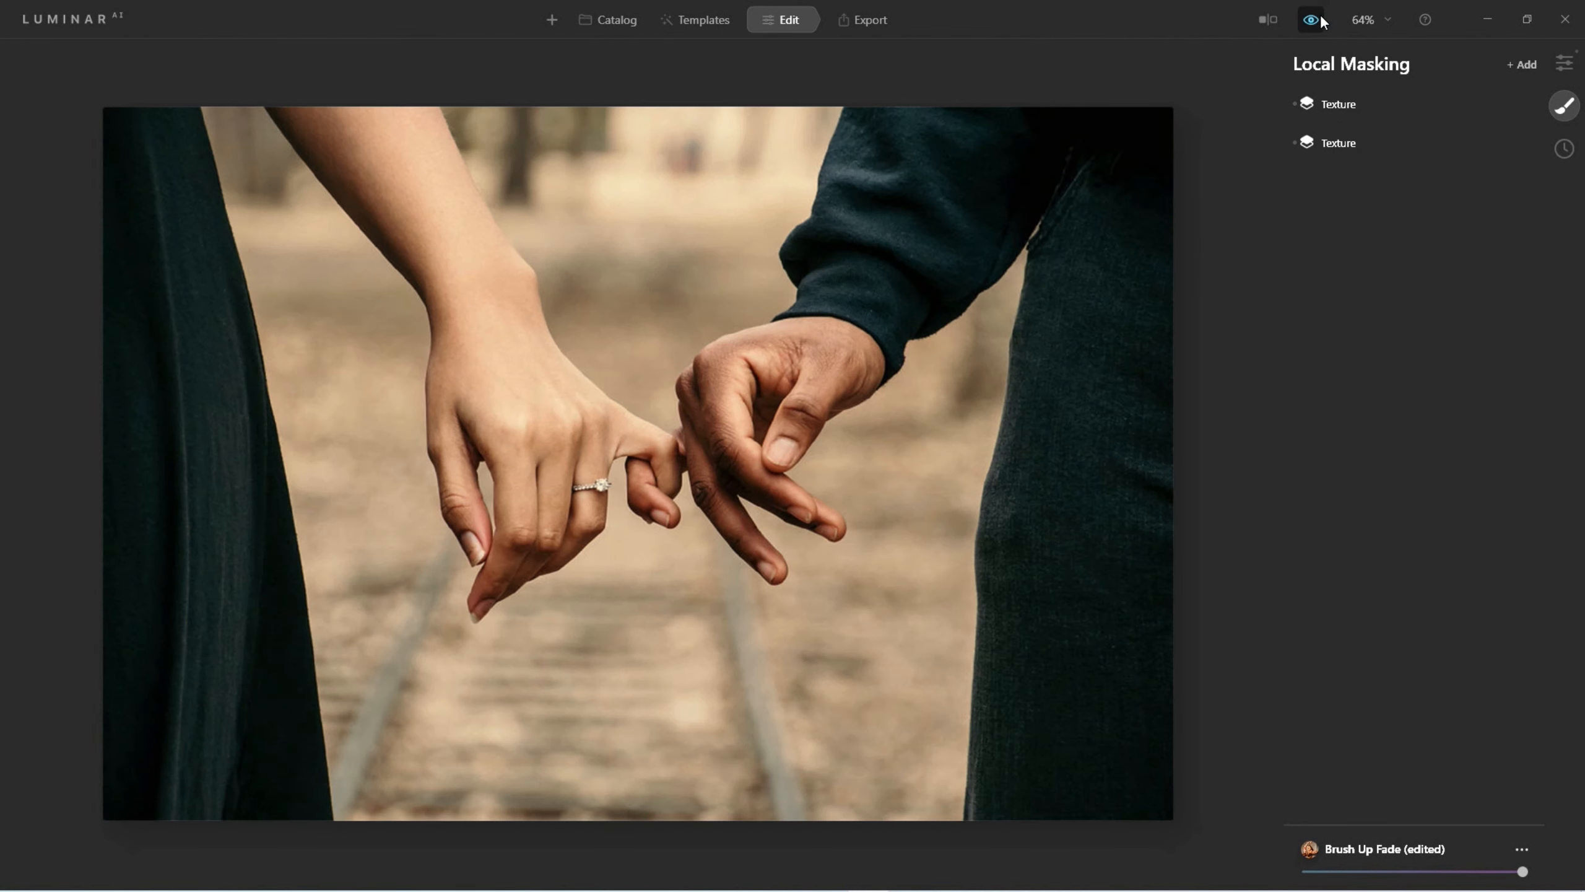
pyautogui.click(1321, 20)
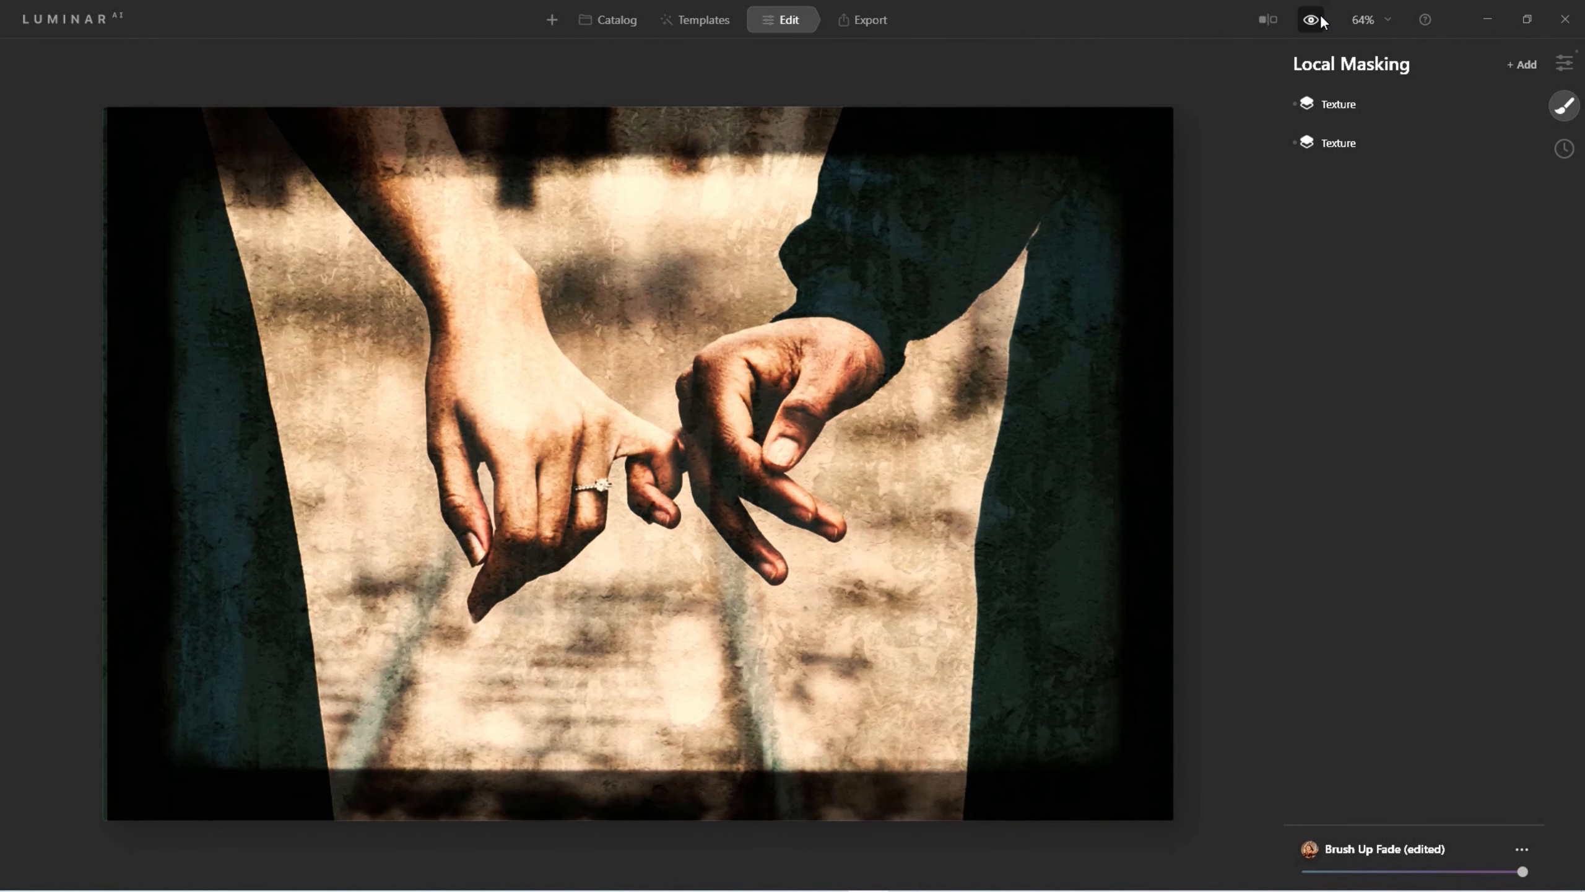